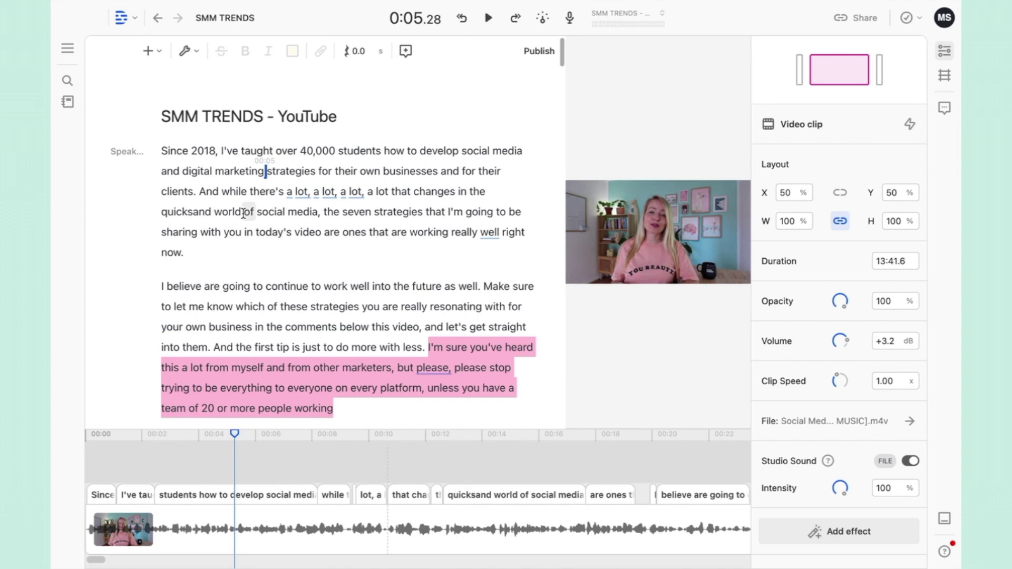
pyautogui.scroll(-1, 244, 212)
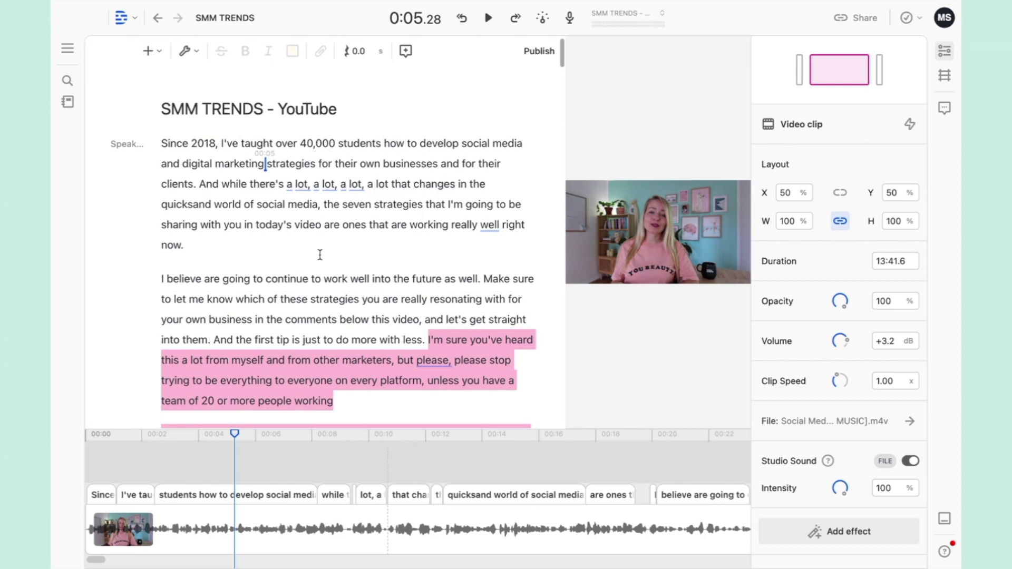
pyautogui.moveTo(348, 275)
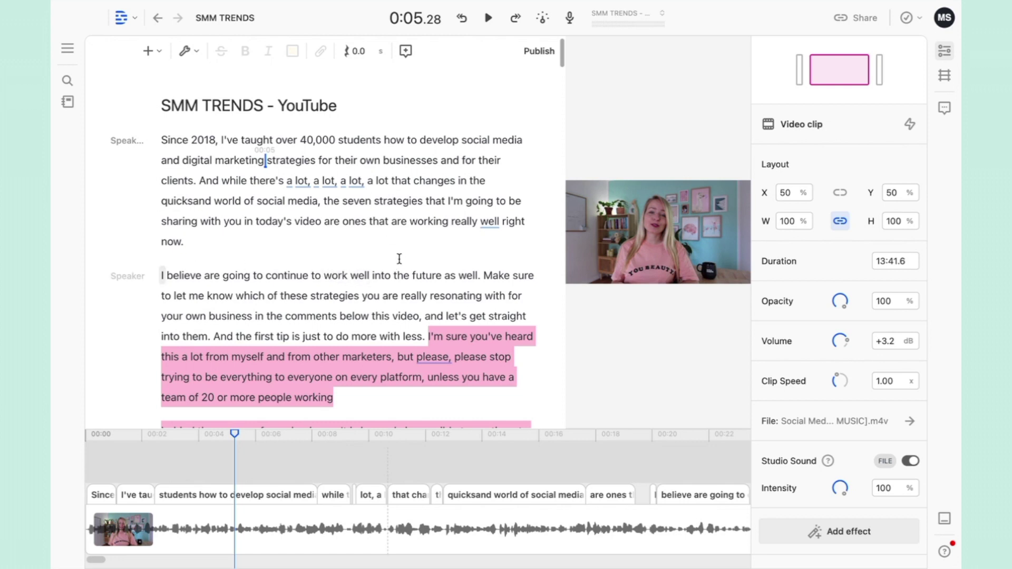
pyautogui.scroll(-1, 401, 253)
pyautogui.scroll(-1, 350, 205)
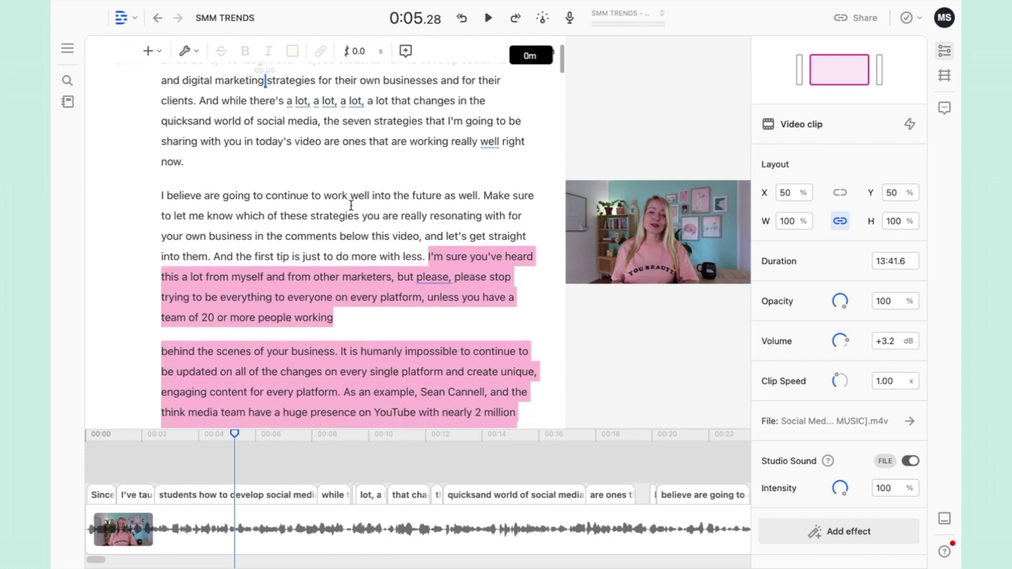
pyautogui.scroll(-2, 351, 205)
pyautogui.scroll(-1, 350, 205)
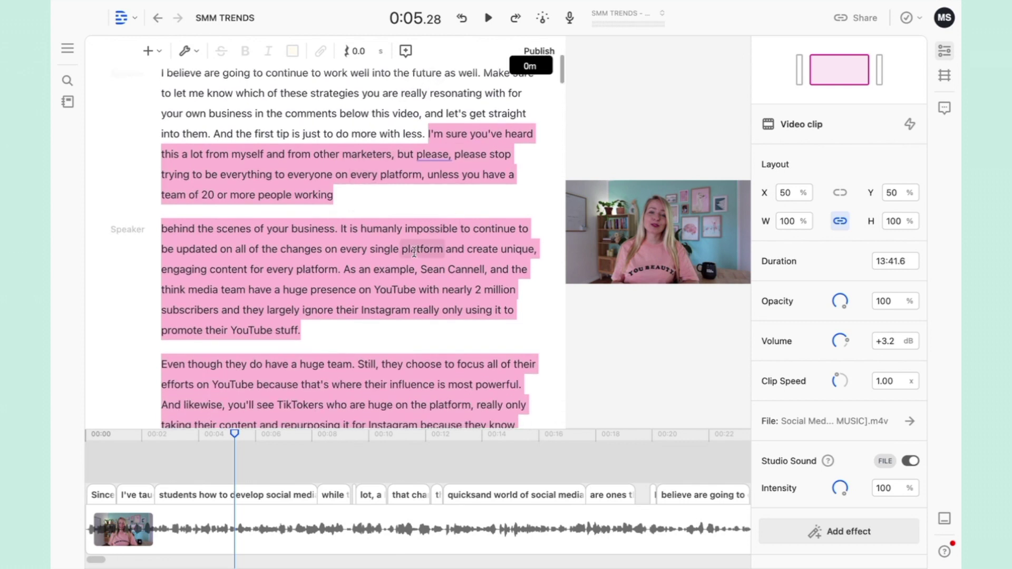
pyautogui.scroll(-5, 416, 251)
pyautogui.scroll(-3, 416, 252)
pyautogui.scroll(-1, 416, 251)
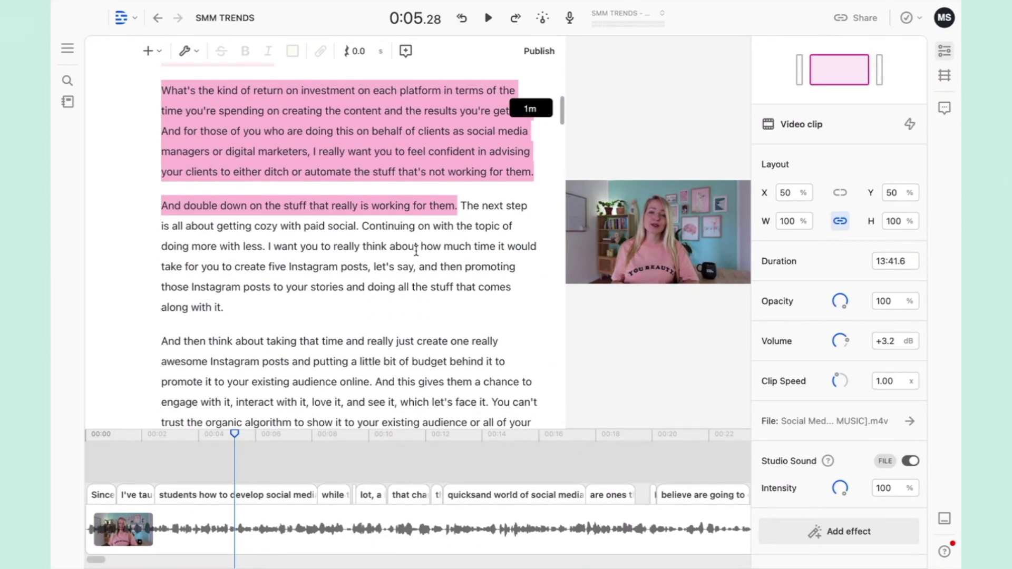
pyautogui.scroll(-3, 416, 251)
pyautogui.scroll(-4, 417, 252)
pyautogui.scroll(-1, 415, 252)
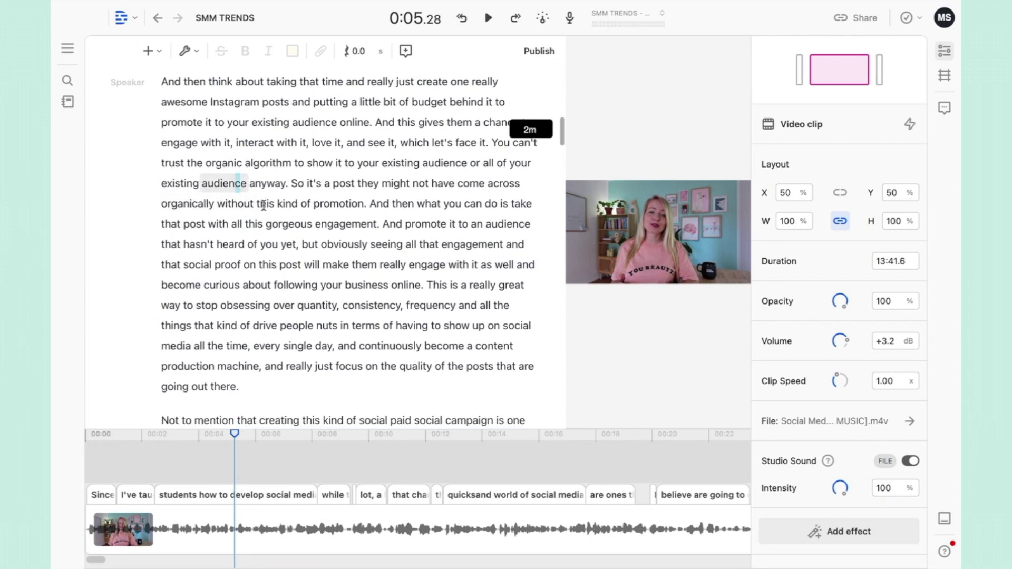
pyautogui.moveTo(248, 183); pyautogui.dragTo(402, 305)
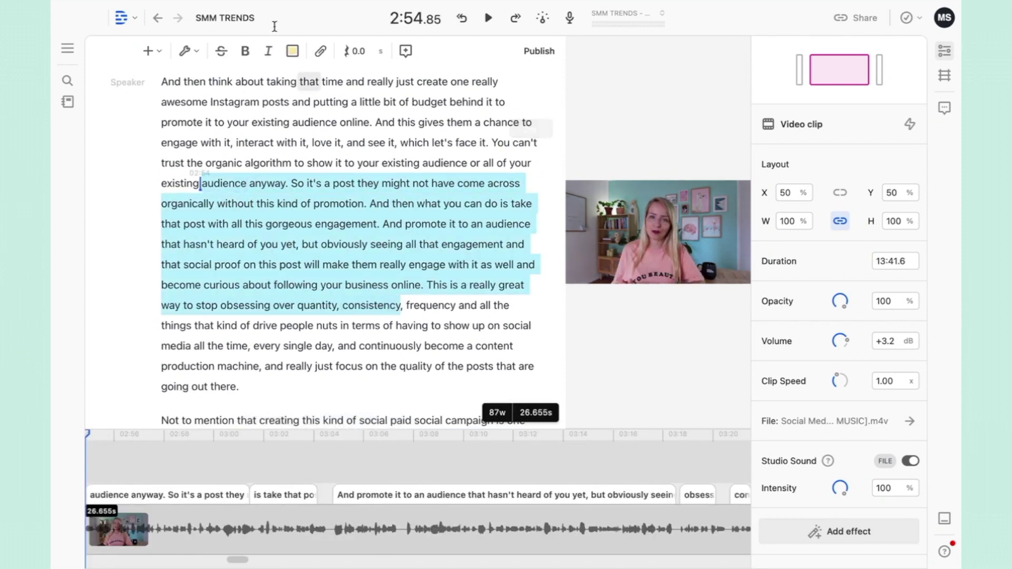
# Step: Mark the 'audience anyway'…'consistency' passage mint green, then select the intro from 'Since' to 'as well'
pyautogui.click(293, 52)
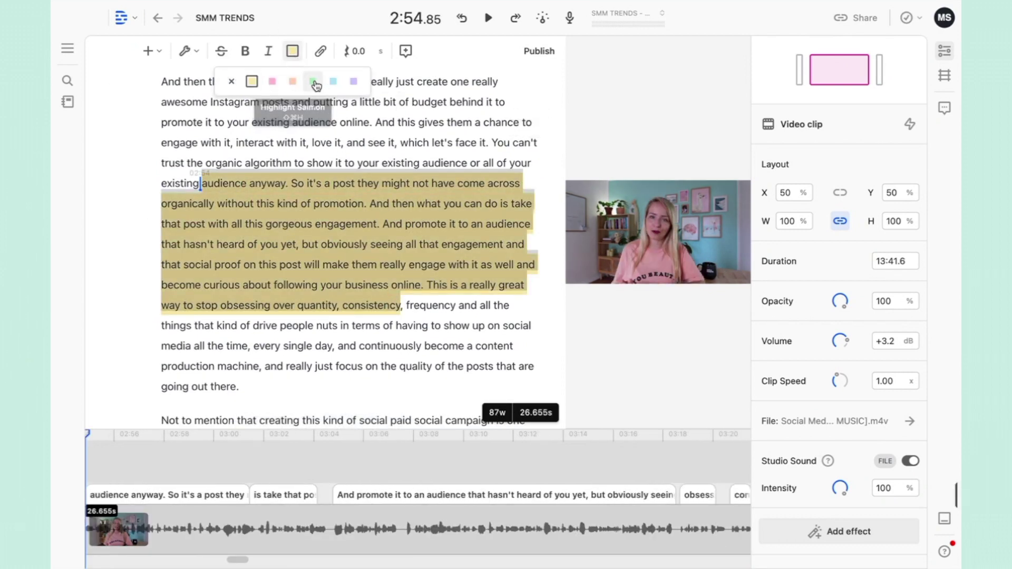
pyautogui.click(315, 83)
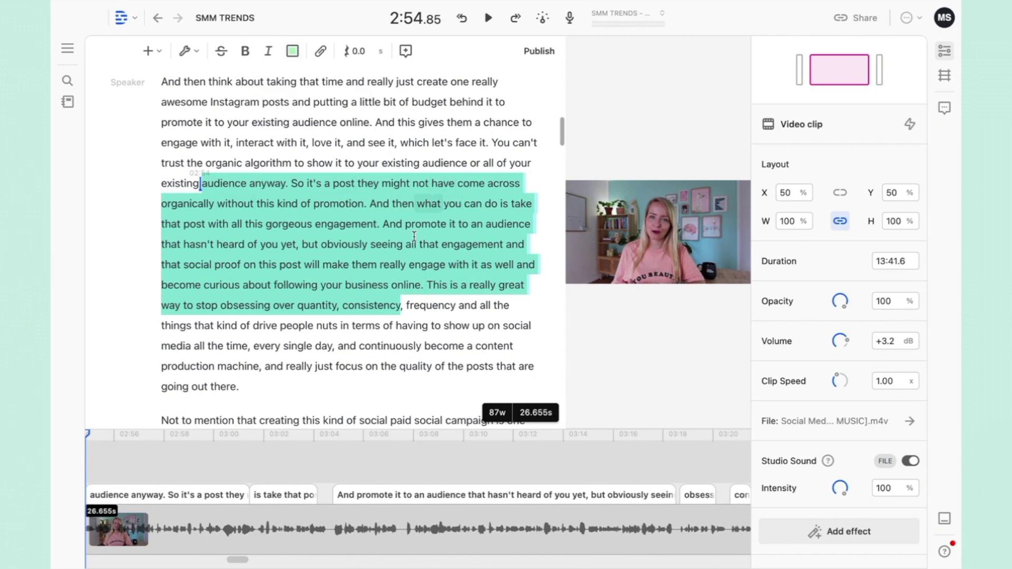
pyautogui.hotkey('ctrl', 'Home')
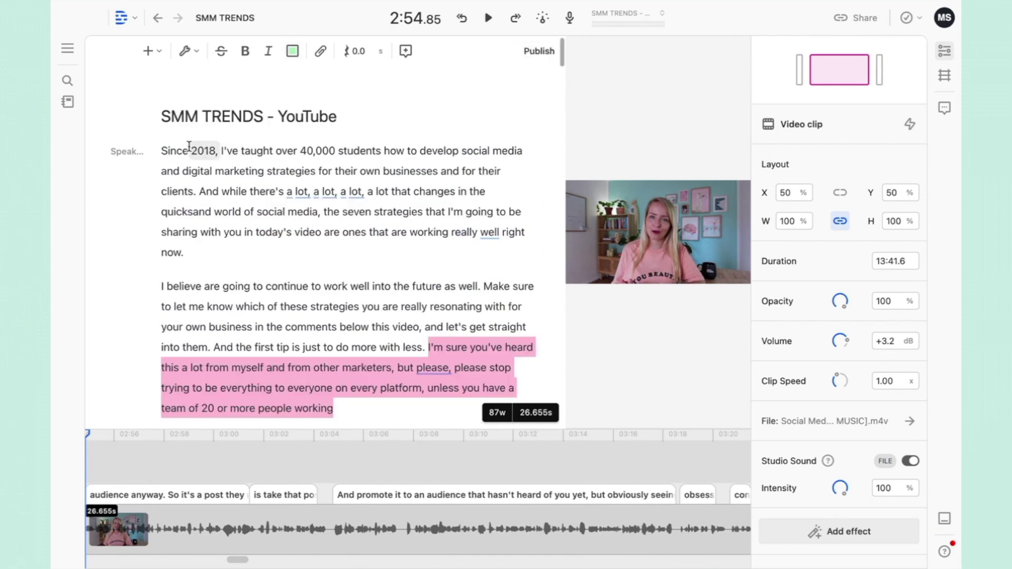
pyautogui.keyDown('shift'); pyautogui.click(161, 150); pyautogui.keyUp('shift')
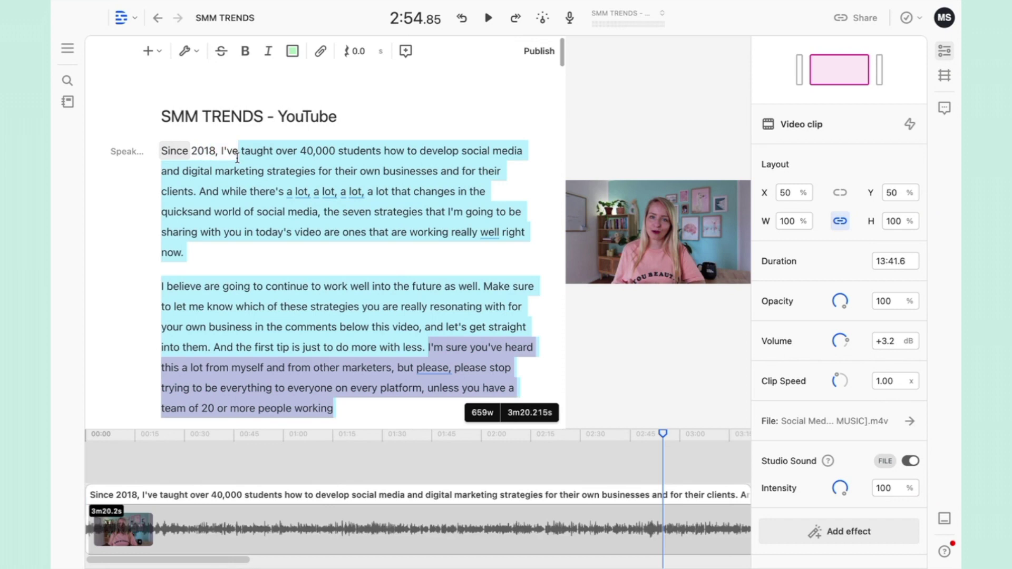
pyautogui.click(224, 154)
pyautogui.moveTo(161, 148); pyautogui.dragTo(478, 283)
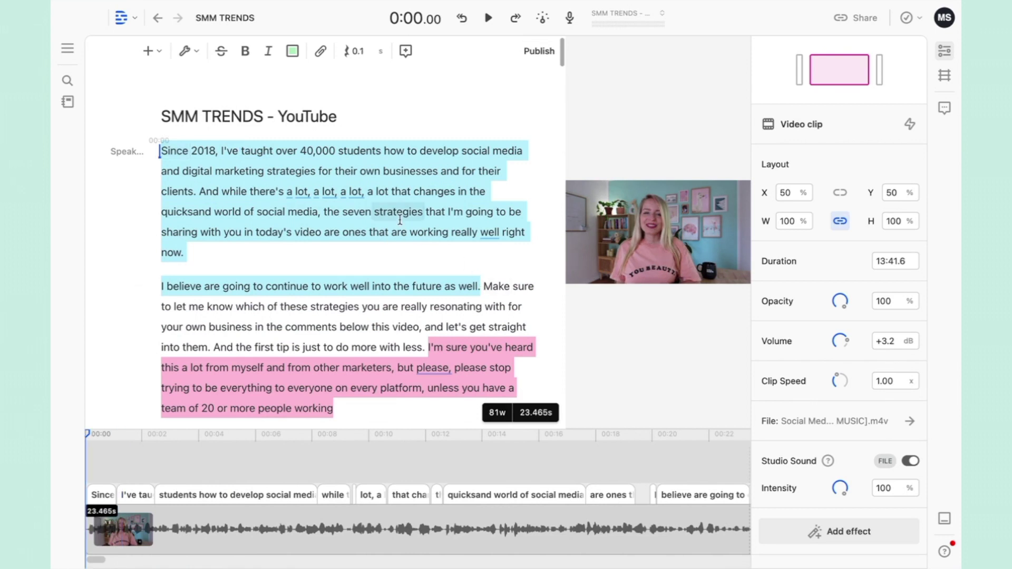
# Step: Send the selected 'Since 2018'…'as well' intro to a new composition named 'tip 1' and open it
pyautogui.rightClick(328, 175)
pyautogui.moveTo(397, 369)
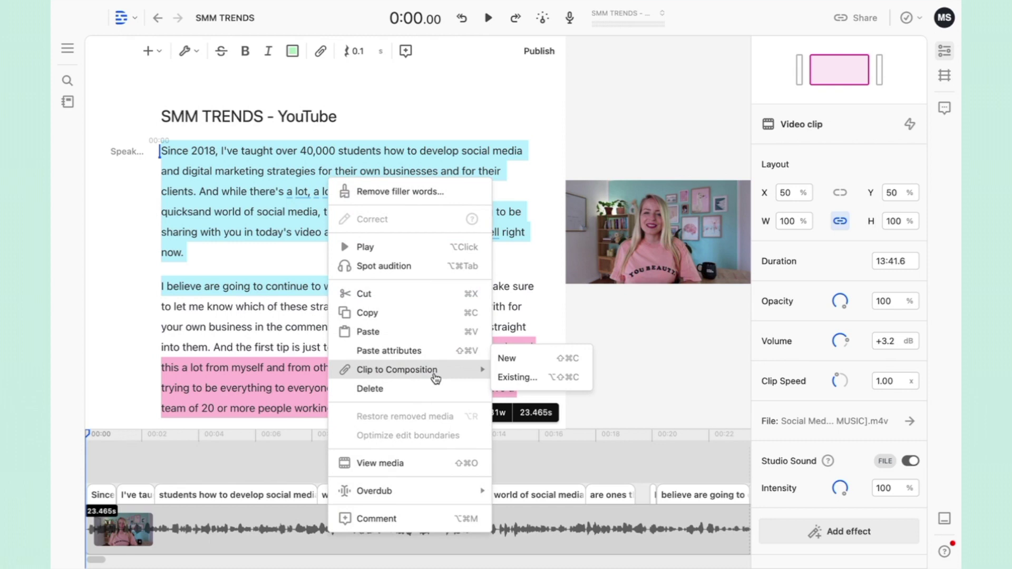
pyautogui.click(507, 359)
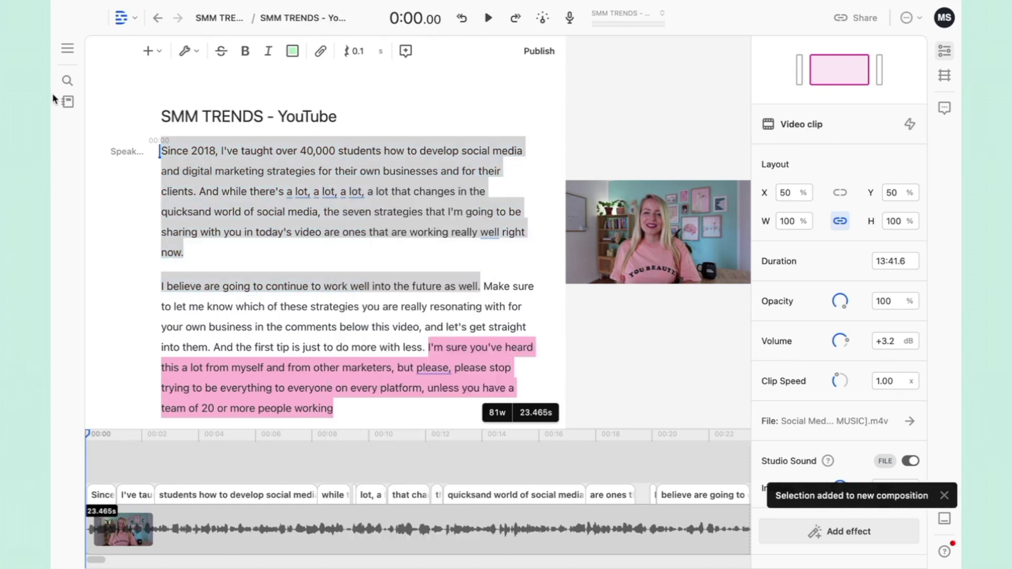
pyautogui.click(68, 102)
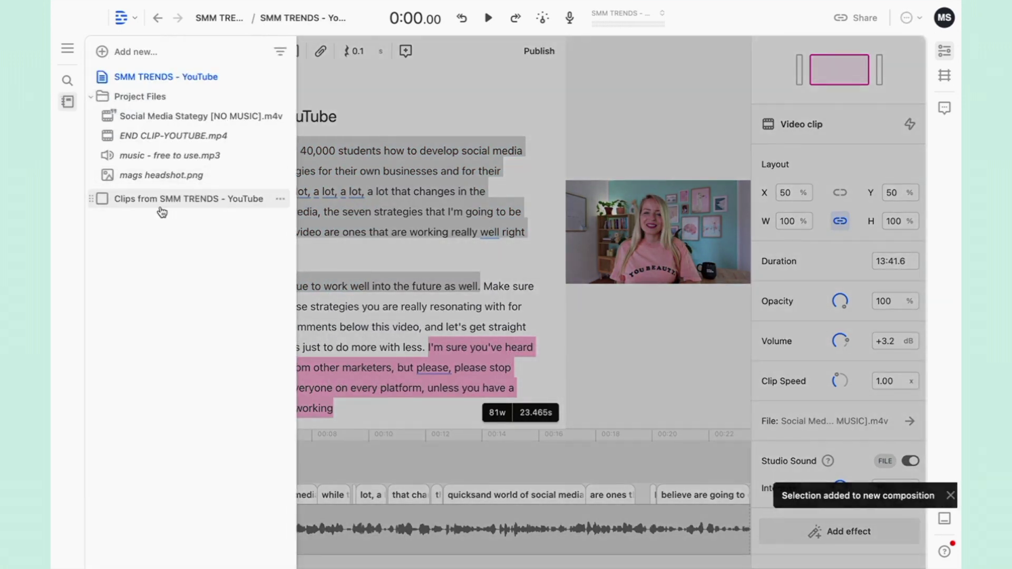
pyautogui.click(281, 203)
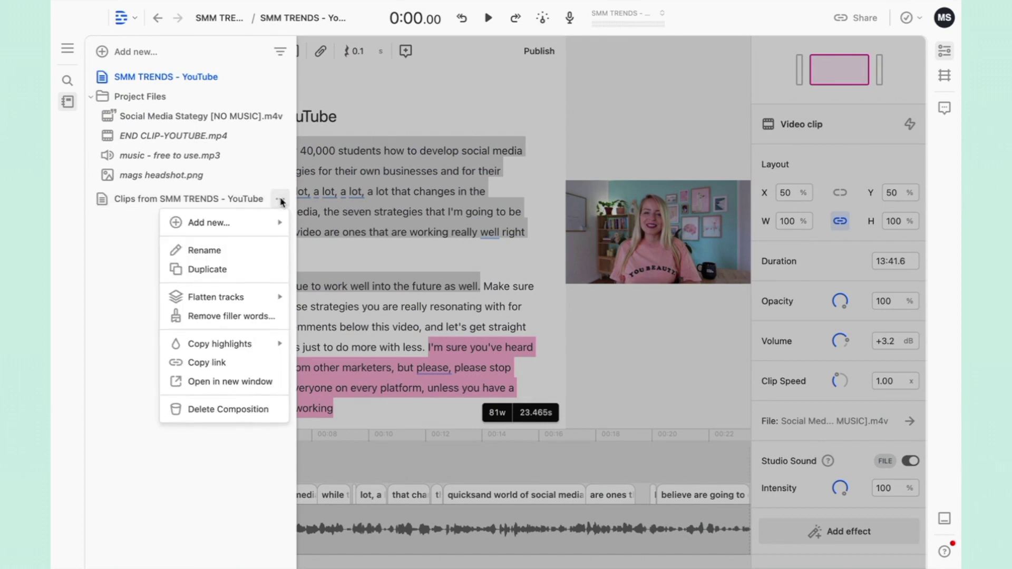
pyautogui.click(225, 248)
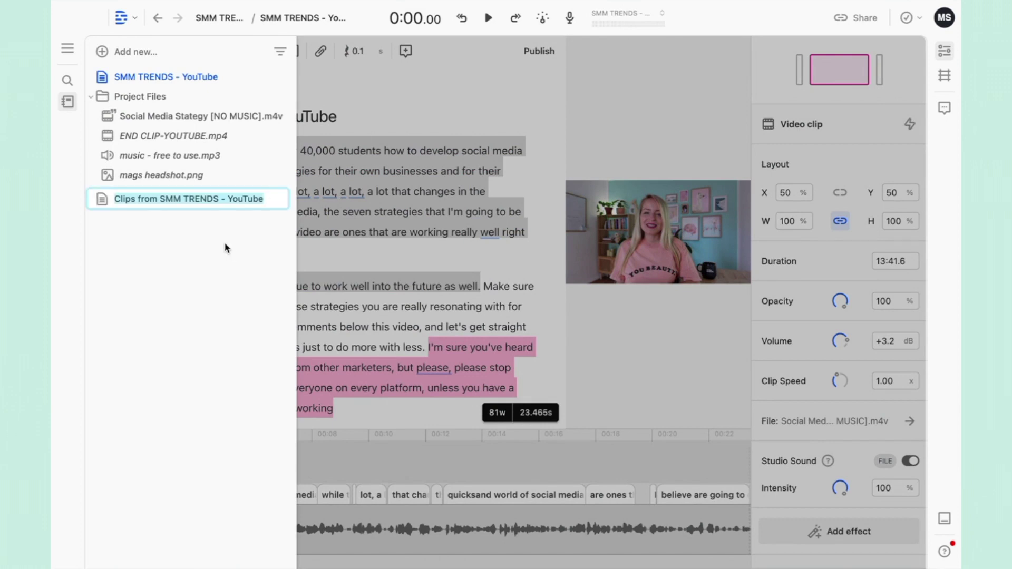
pyautogui.write('tip 1')
pyautogui.press('Return')
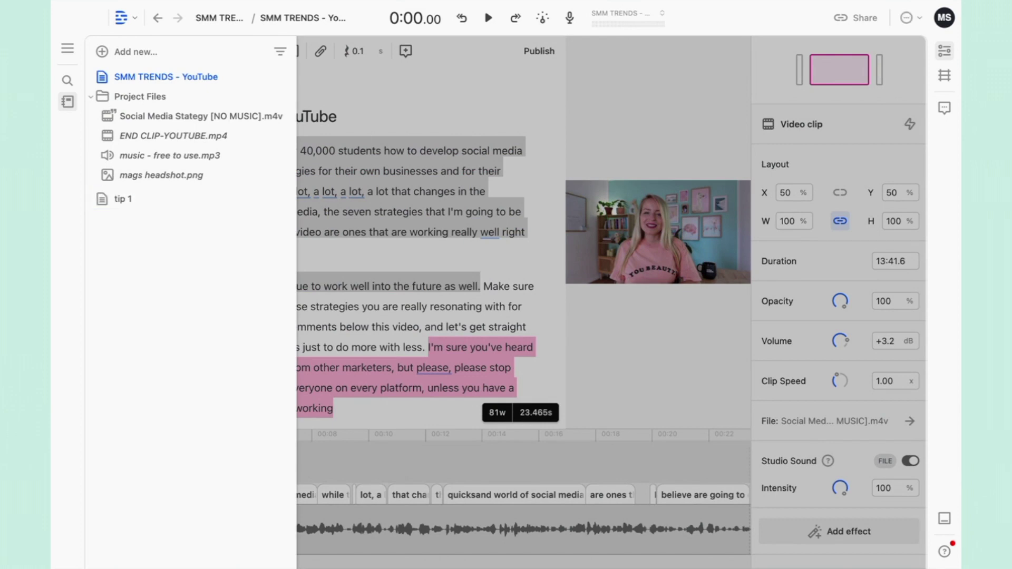
pyautogui.click(168, 196)
pyautogui.click(368, 89)
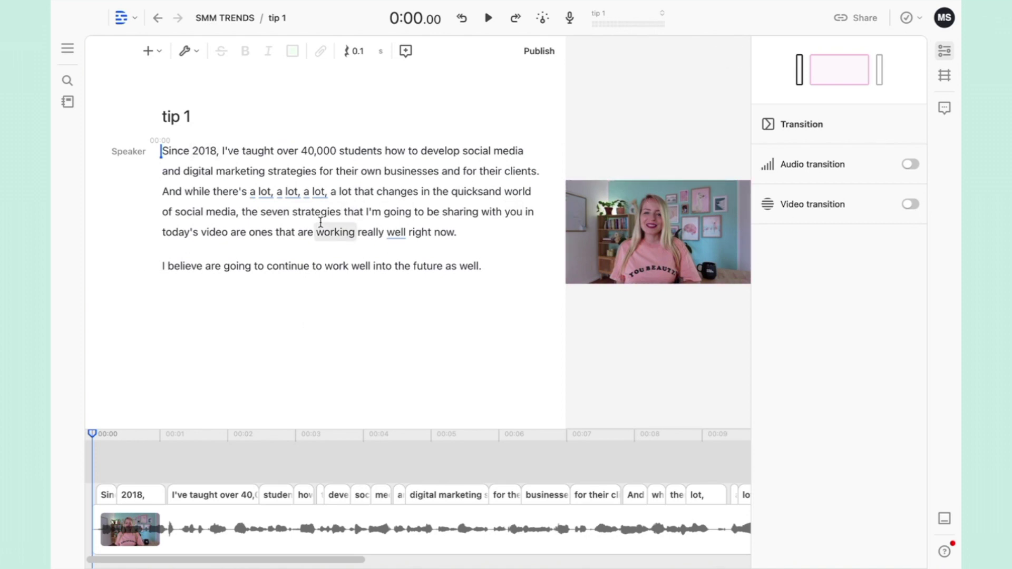
# Step: Insert a rectangle shape into the tip 1 composition
pyautogui.click(293, 211)
pyautogui.hotkey('ctrl', 'a')
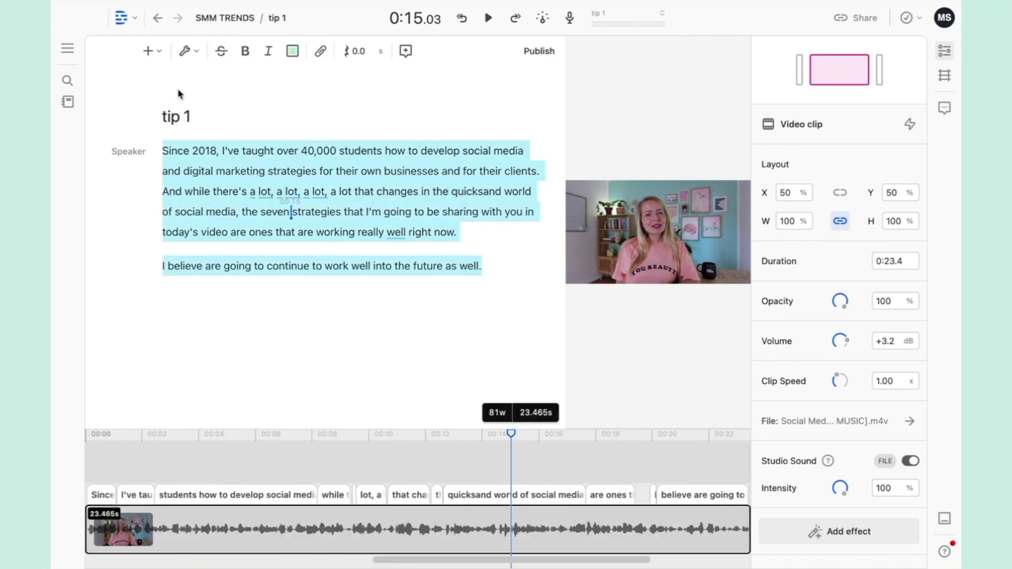
pyautogui.click(151, 52)
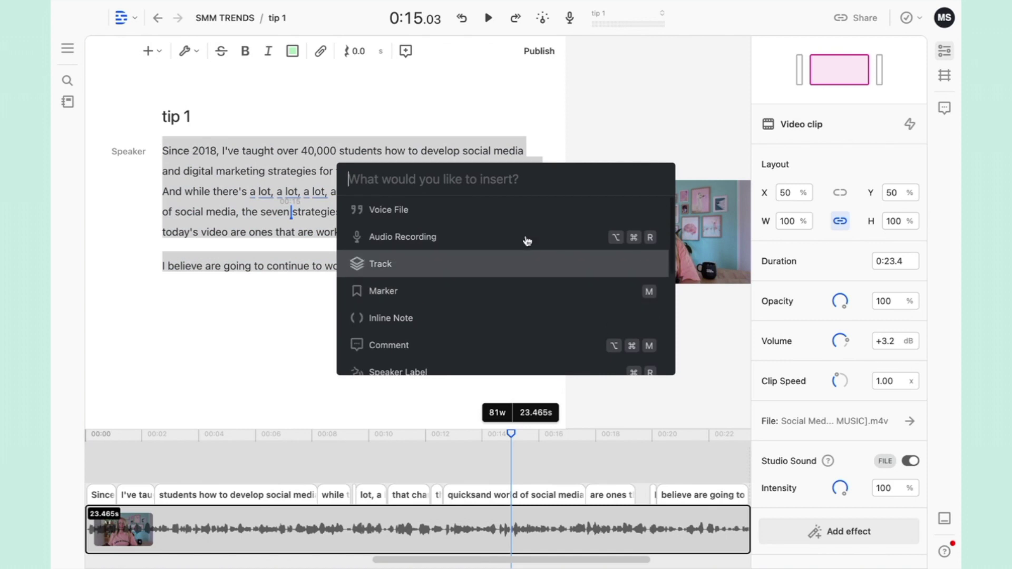
pyautogui.scroll(-3, 510, 255)
pyautogui.scroll(-2, 509, 254)
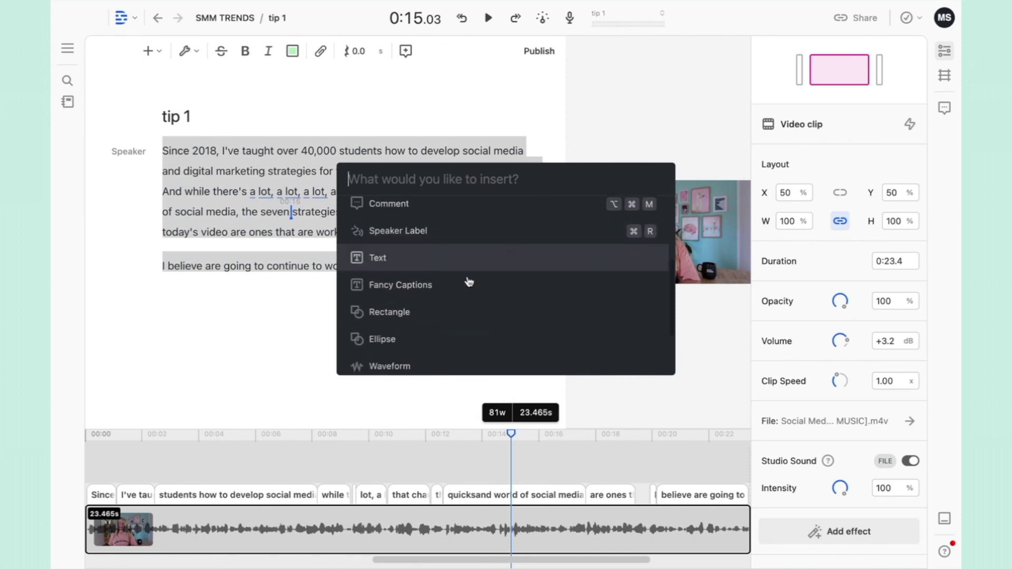
pyautogui.click(391, 313)
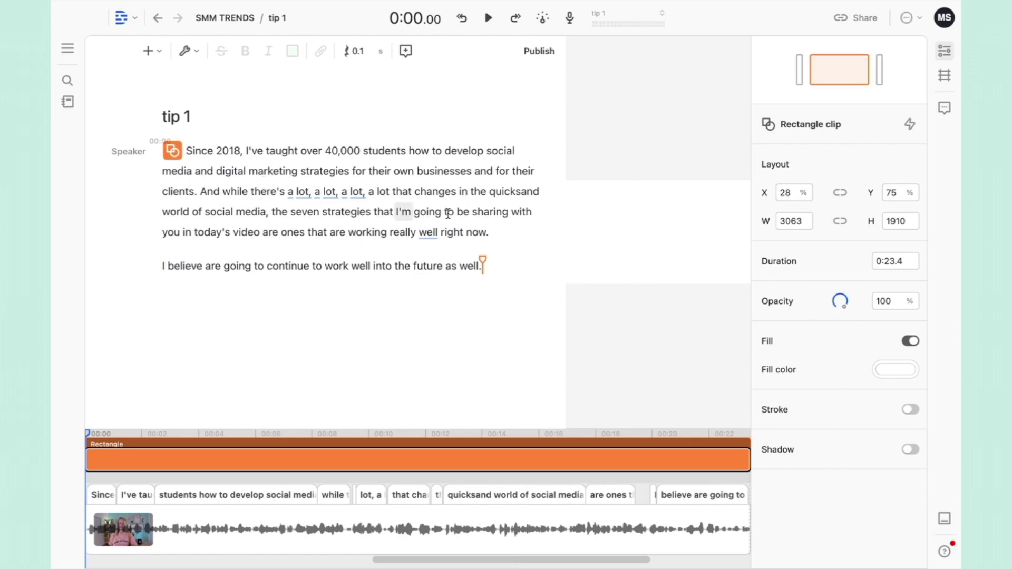
pyautogui.moveTo(688, 212)
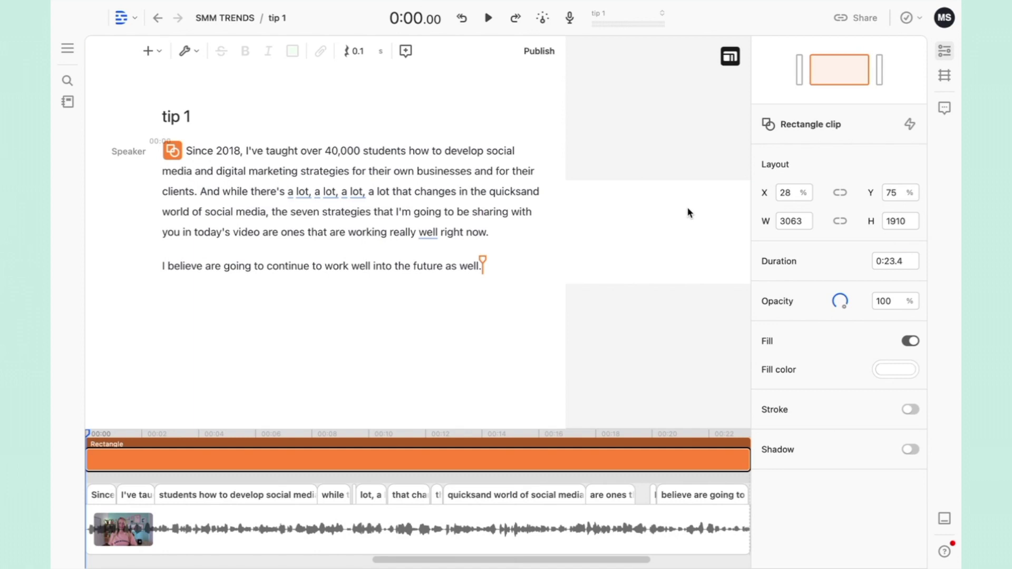
# Step: Narrow the rectangle and nudge it left so the speaker video shows to its right
pyautogui.moveTo(687, 212); pyautogui.dragTo(590, 209)
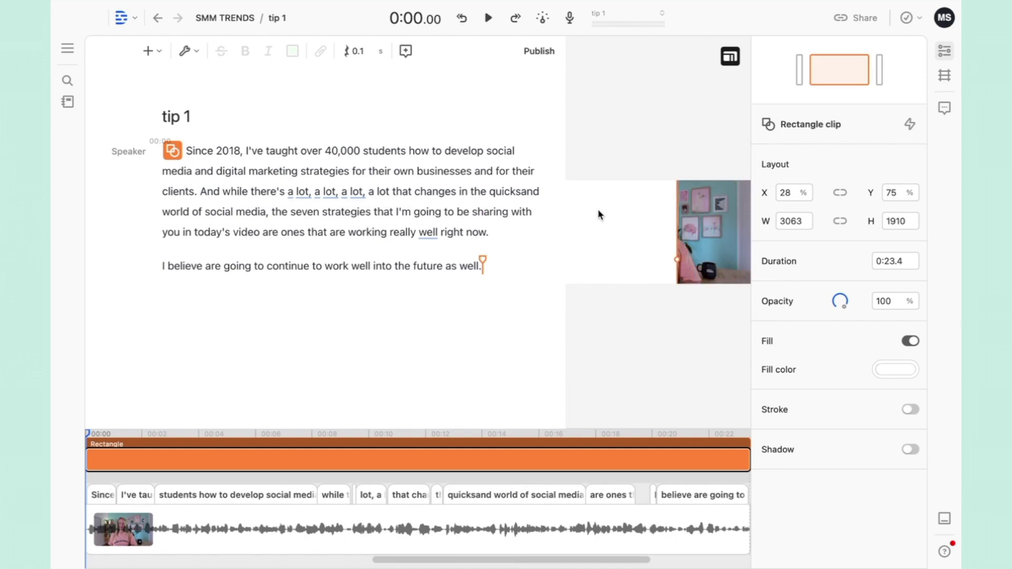
pyautogui.click(698, 220)
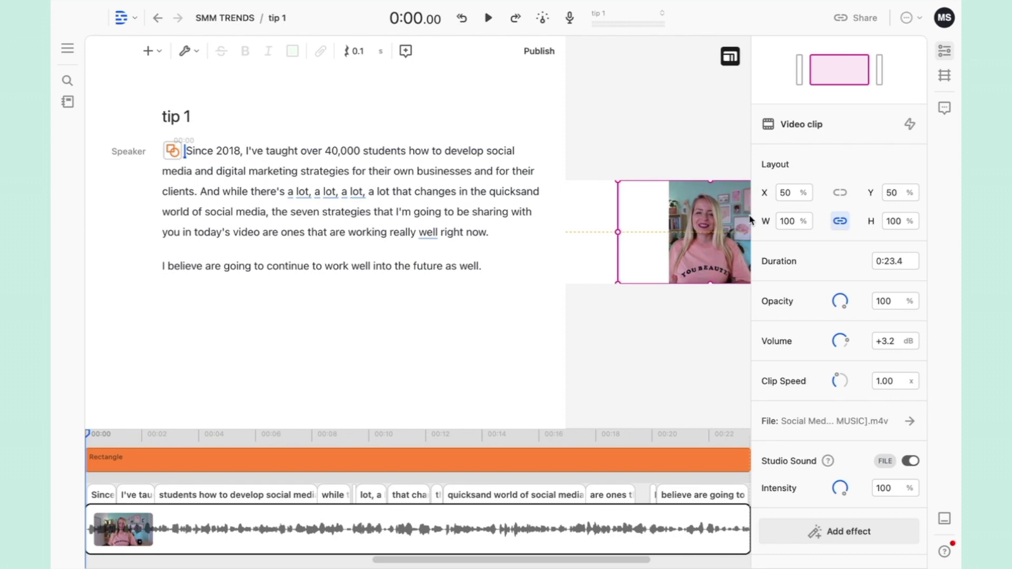
pyautogui.click(582, 236)
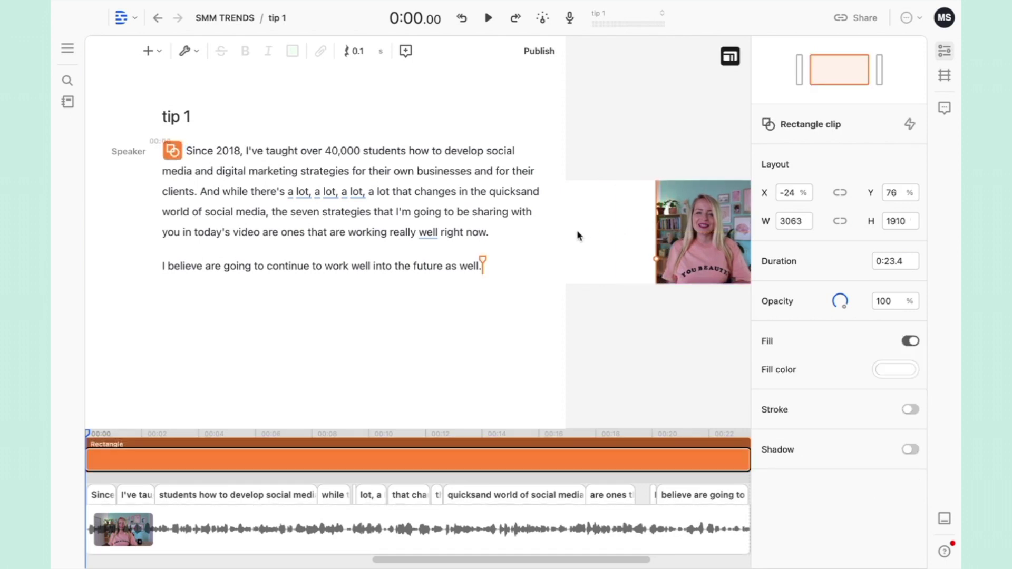
pyautogui.moveTo(577, 234); pyautogui.dragTo(574, 235)
pyautogui.click(339, 192)
pyautogui.click(582, 220)
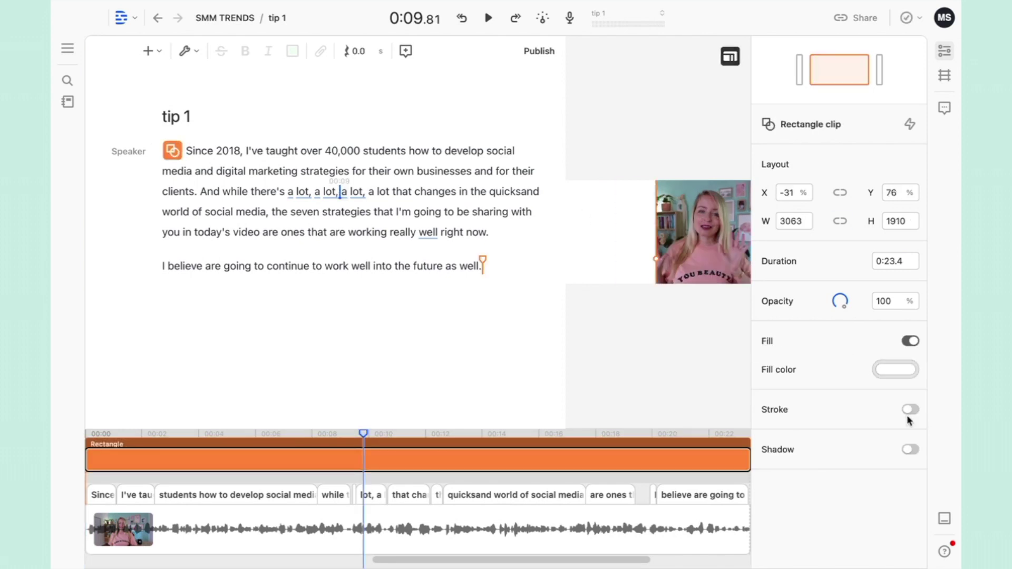
pyautogui.click(885, 374)
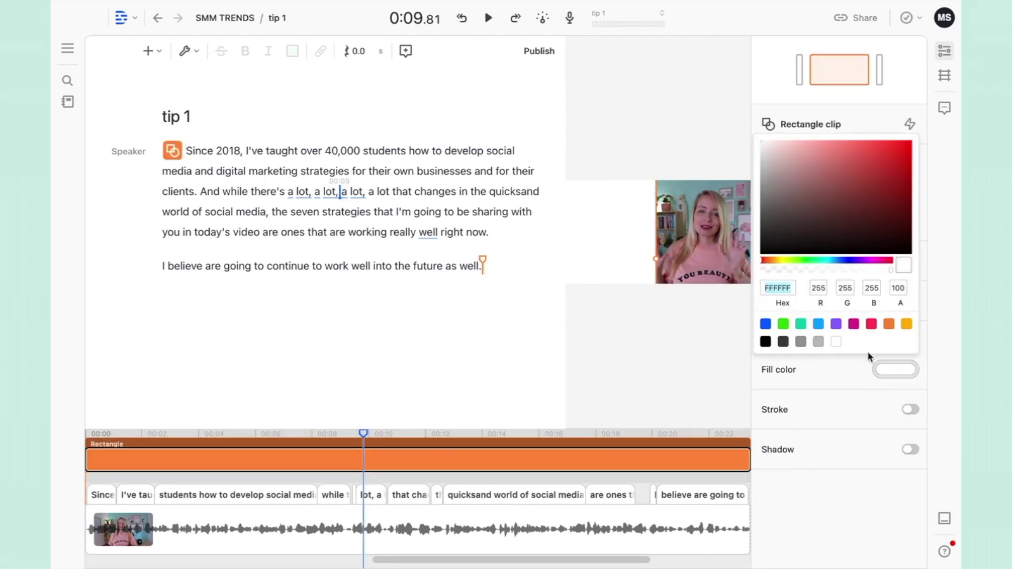
pyautogui.write('aee9dd')
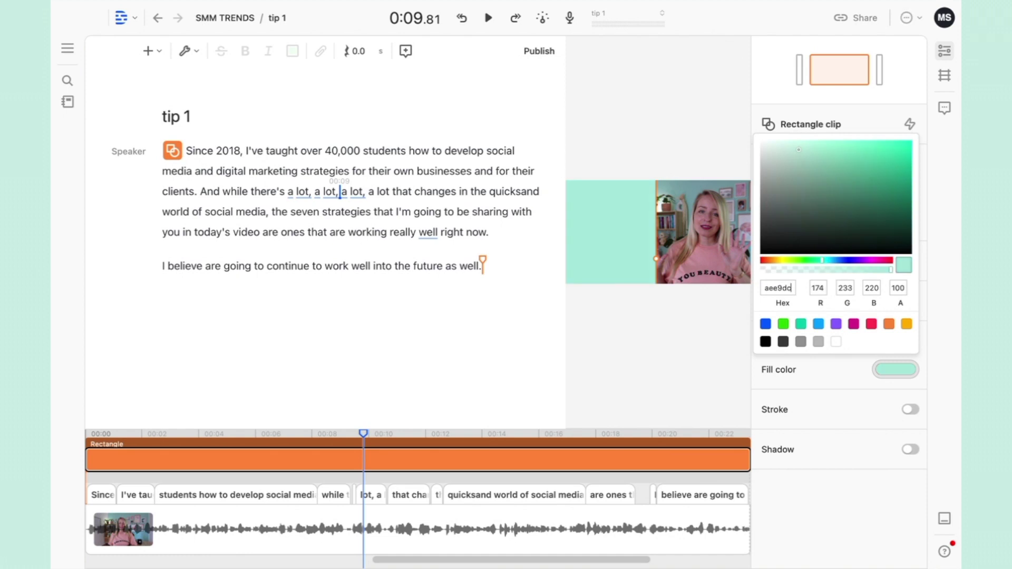
# Step: Apply the mint fill and insert Fancy Captions into tip 1
pyautogui.click(163, 267)
pyautogui.hotkey('ctrl', 'a')
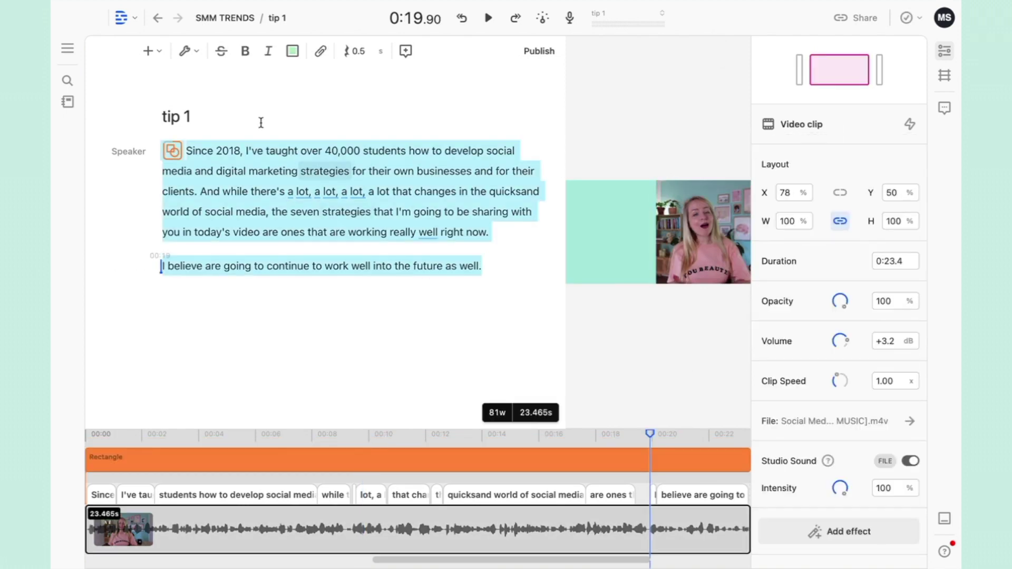
pyautogui.click(148, 51)
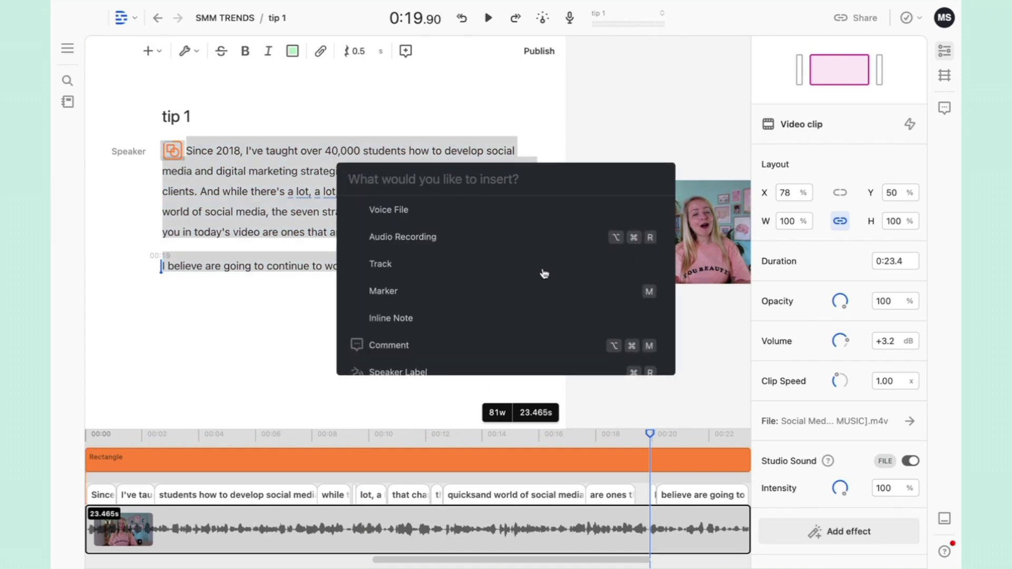
pyautogui.scroll(-3, 471, 300)
pyautogui.scroll(-1, 470, 296)
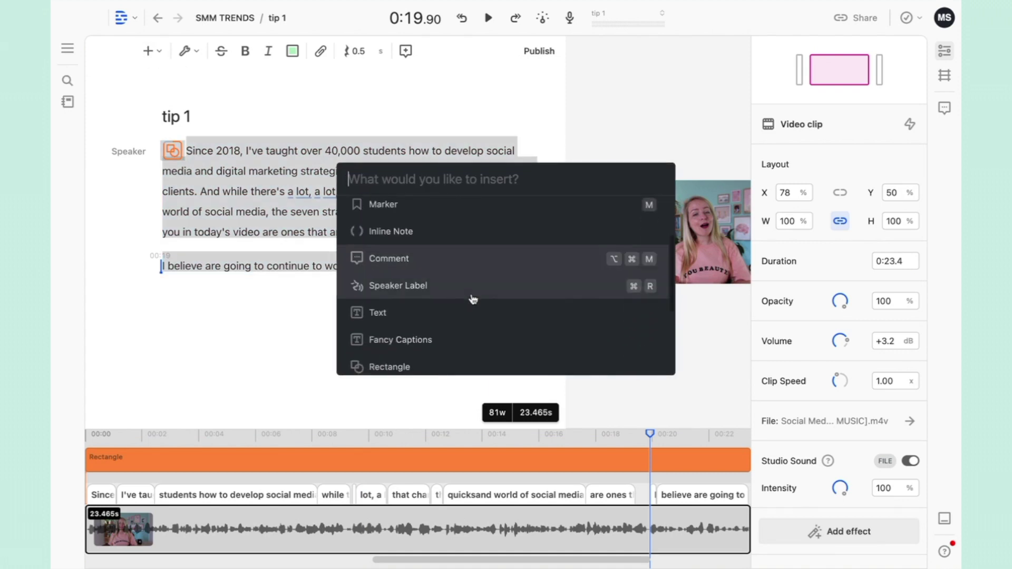
pyautogui.click(451, 340)
pyautogui.moveTo(658, 232)
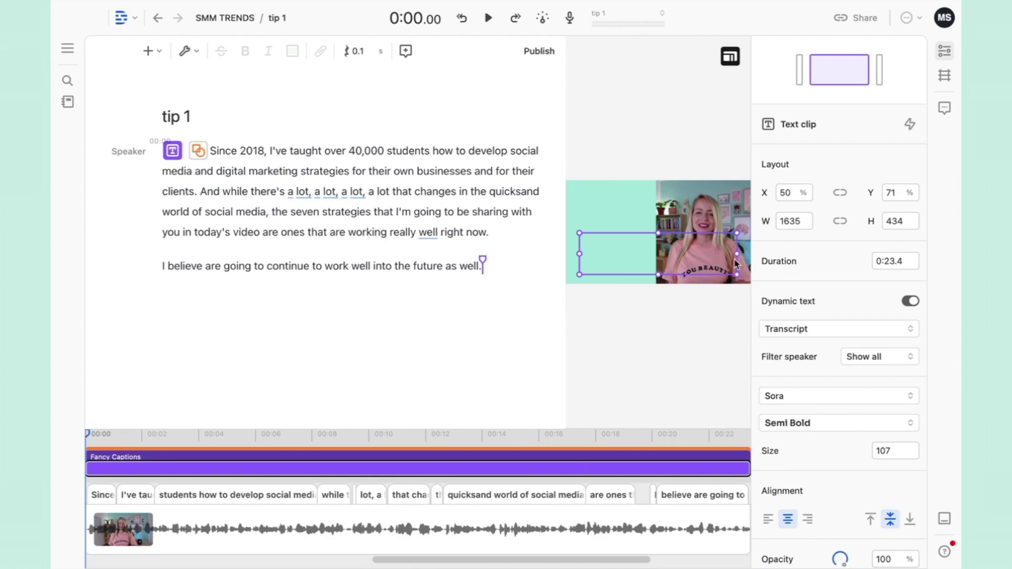
# Step: Reshape the caption box into a tall, narrow box on the left of the frame
pyautogui.moveTo(736, 253); pyautogui.dragTo(646, 253)
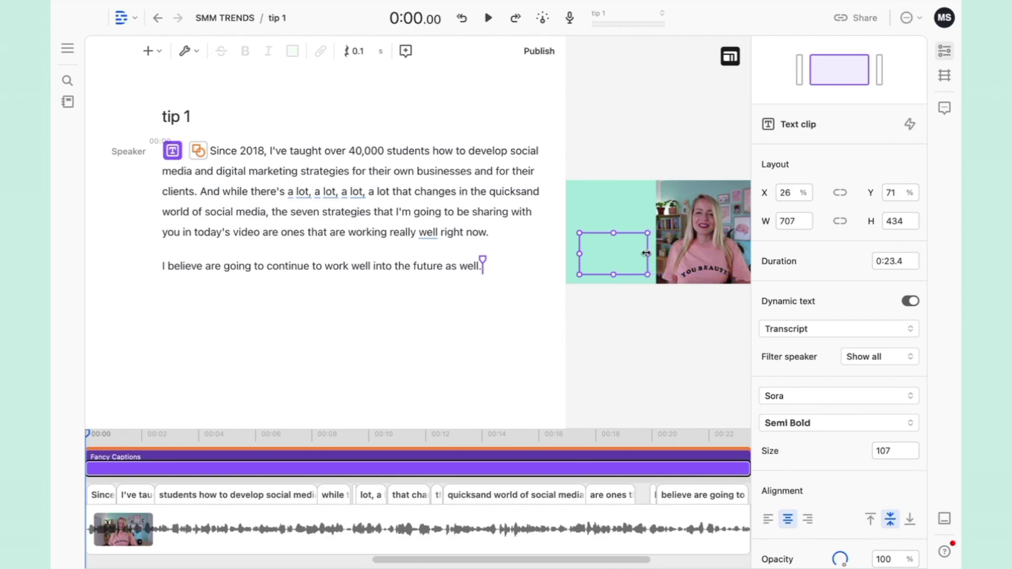
pyautogui.moveTo(613, 231); pyautogui.dragTo(612, 199)
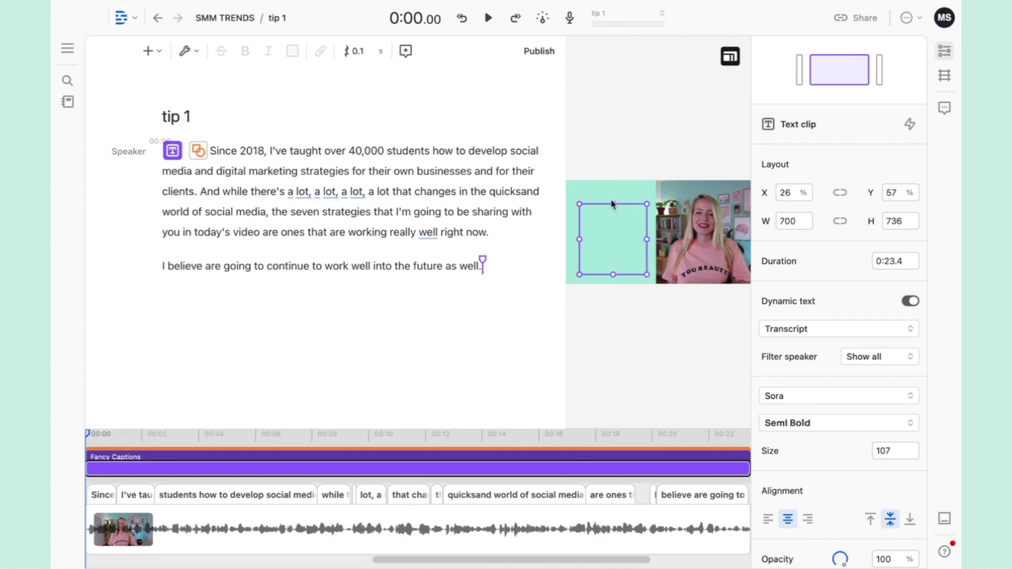
pyautogui.moveTo(577, 238); pyautogui.dragTo(575, 237)
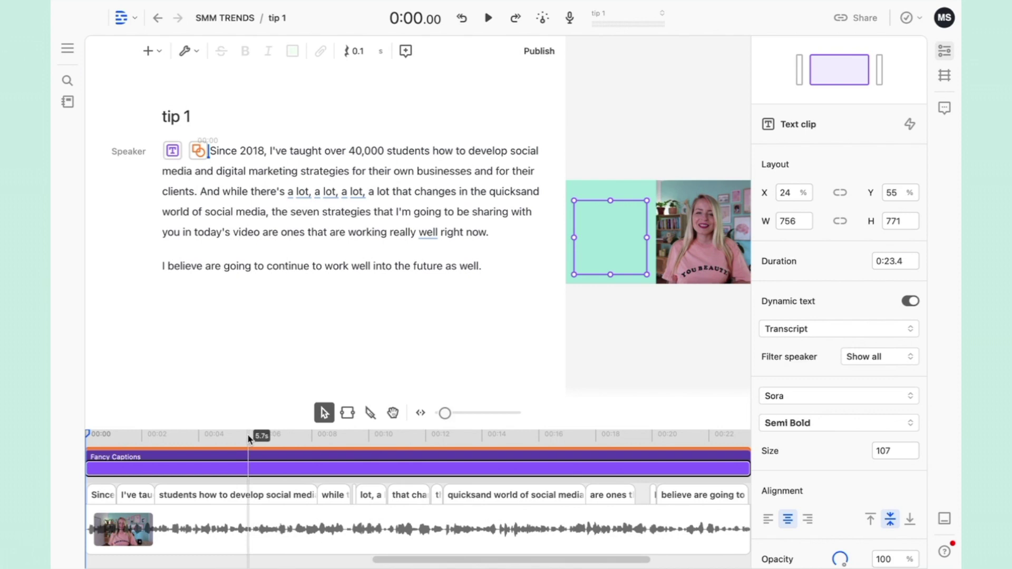
# Step: Move the rectangle layer beneath the captions so they show on the mint panel
pyautogui.click(294, 434)
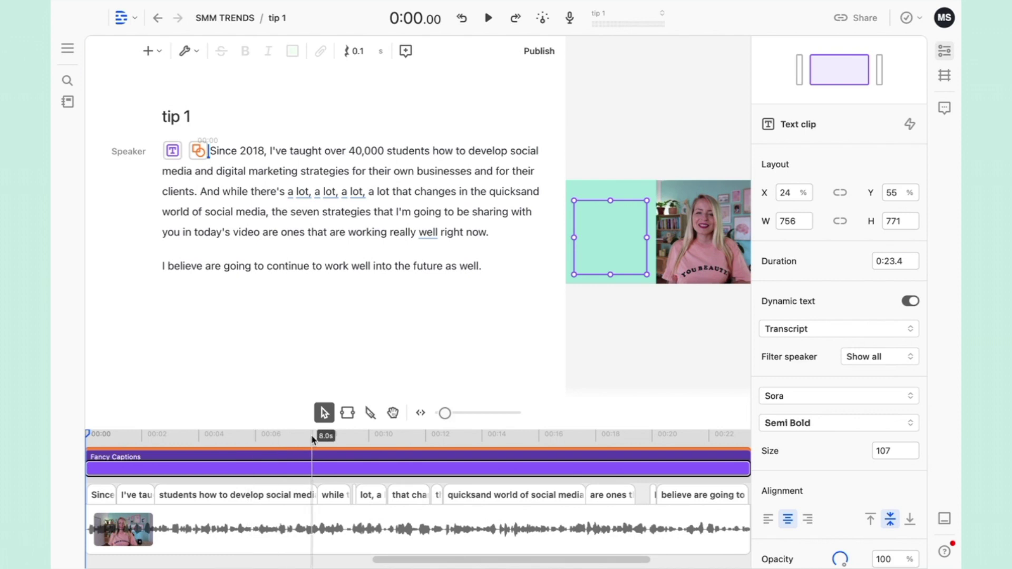
pyautogui.click(412, 435)
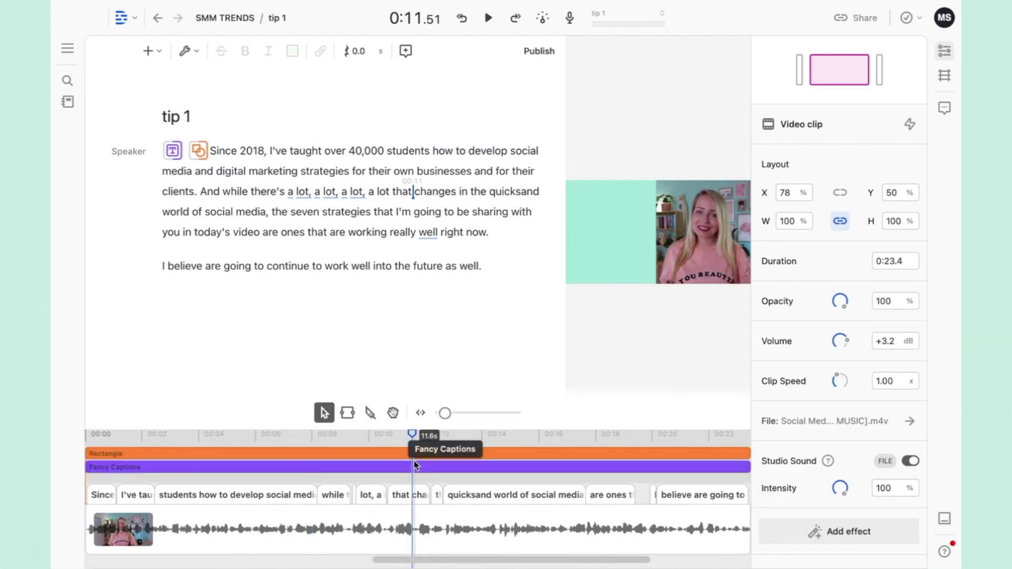
pyautogui.click(410, 456)
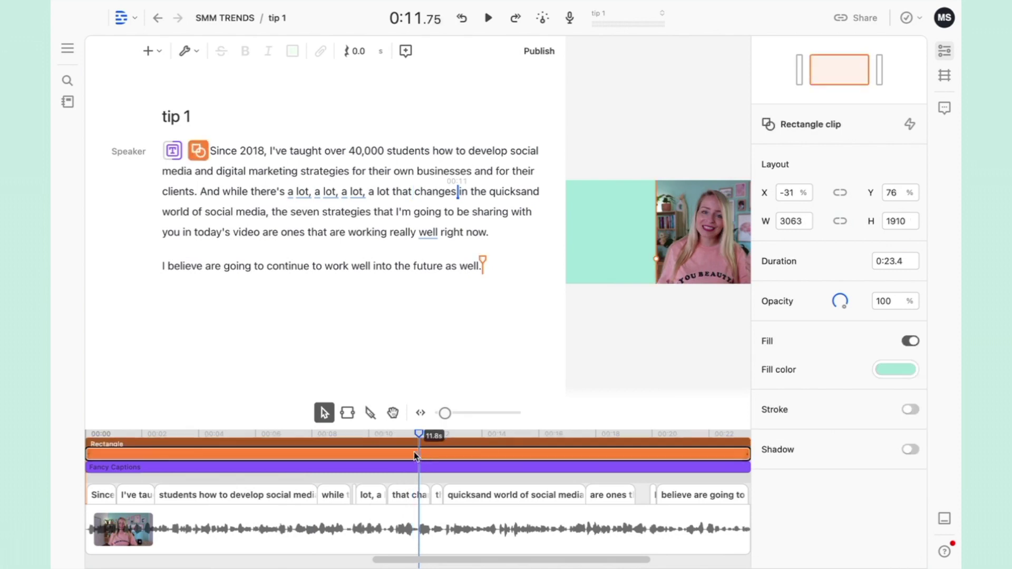
pyautogui.rightClick(411, 458)
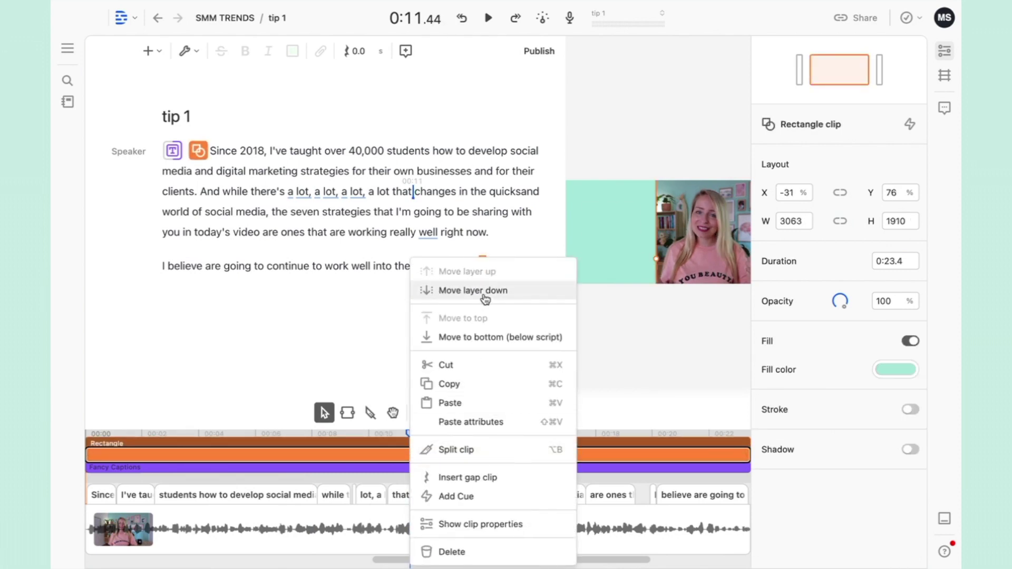
pyautogui.click(485, 299)
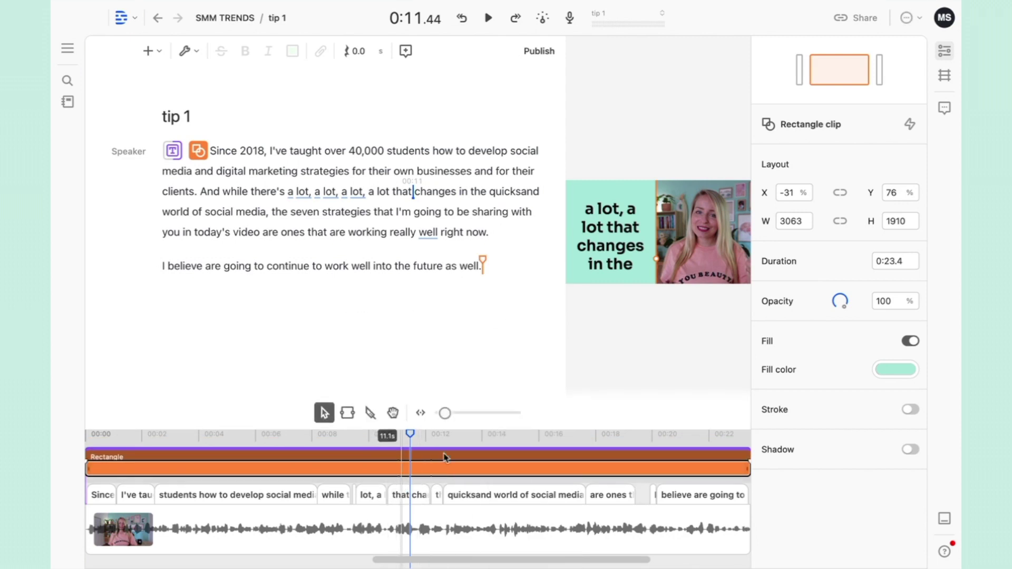
# Step: Set caption size to 75, left-align the text, and enable word-level animation
pyautogui.moveTo(610, 236)
pyautogui.click(622, 214)
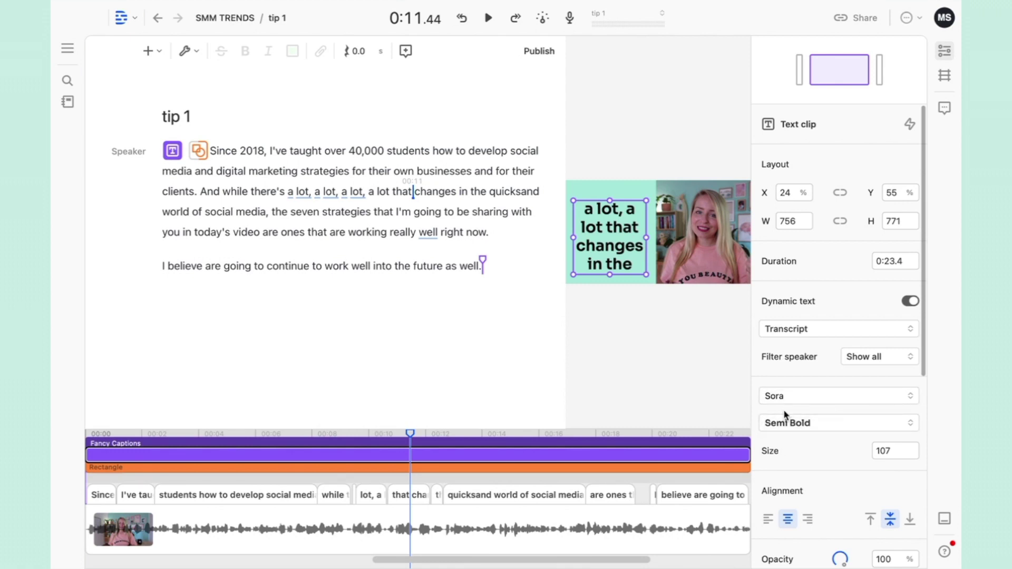
pyautogui.moveTo(884, 451)
pyautogui.moveTo(895, 457); pyautogui.dragTo(679, 451)
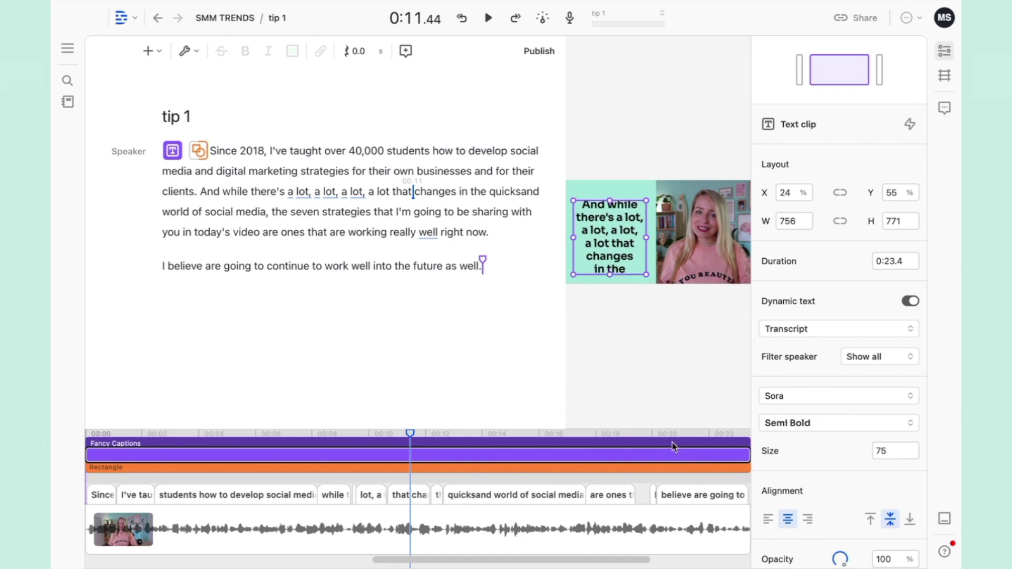
pyautogui.click(767, 522)
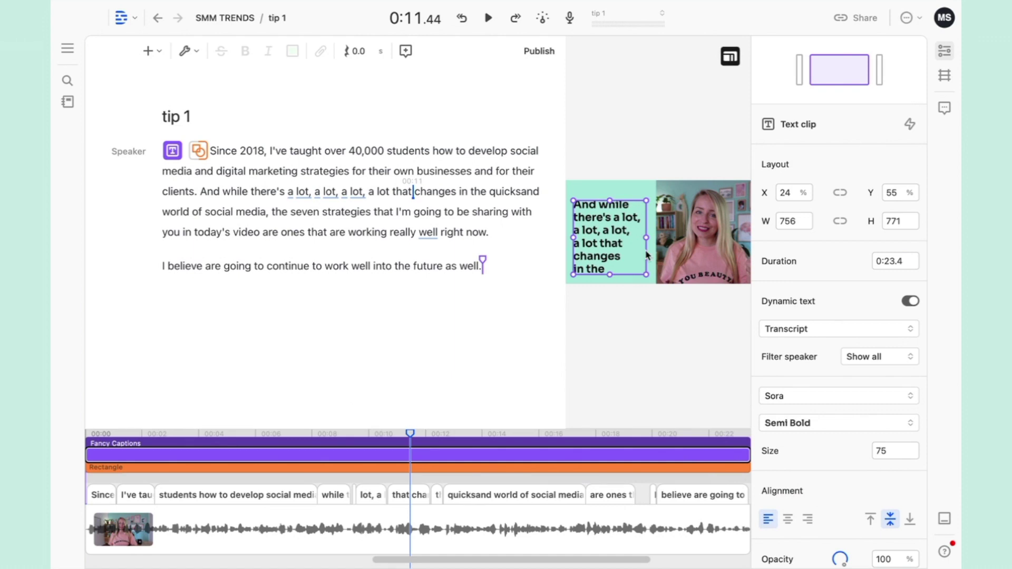
pyautogui.scroll(-2, 821, 443)
pyautogui.scroll(-2, 820, 442)
pyautogui.scroll(-3, 821, 443)
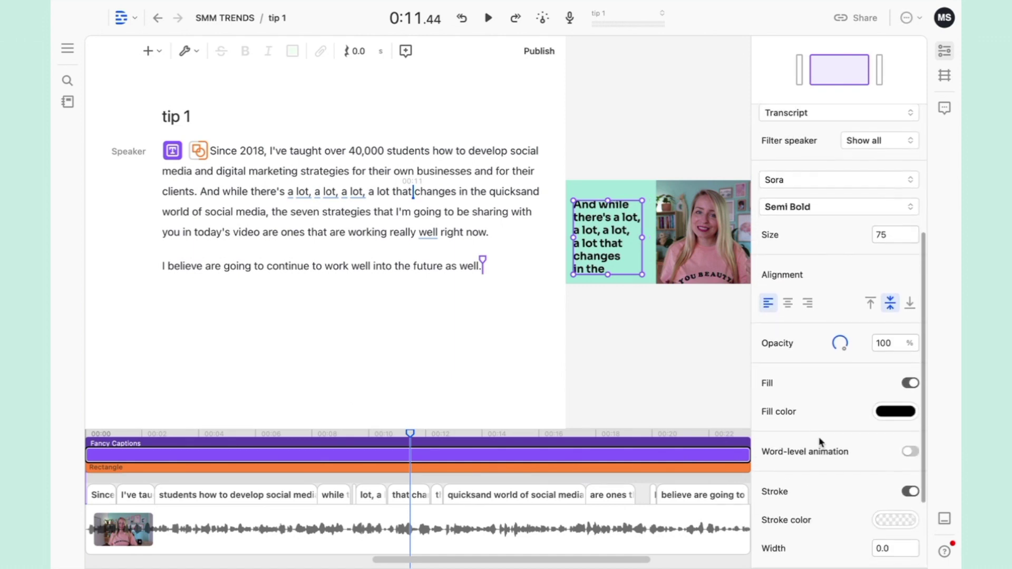
pyautogui.click(911, 451)
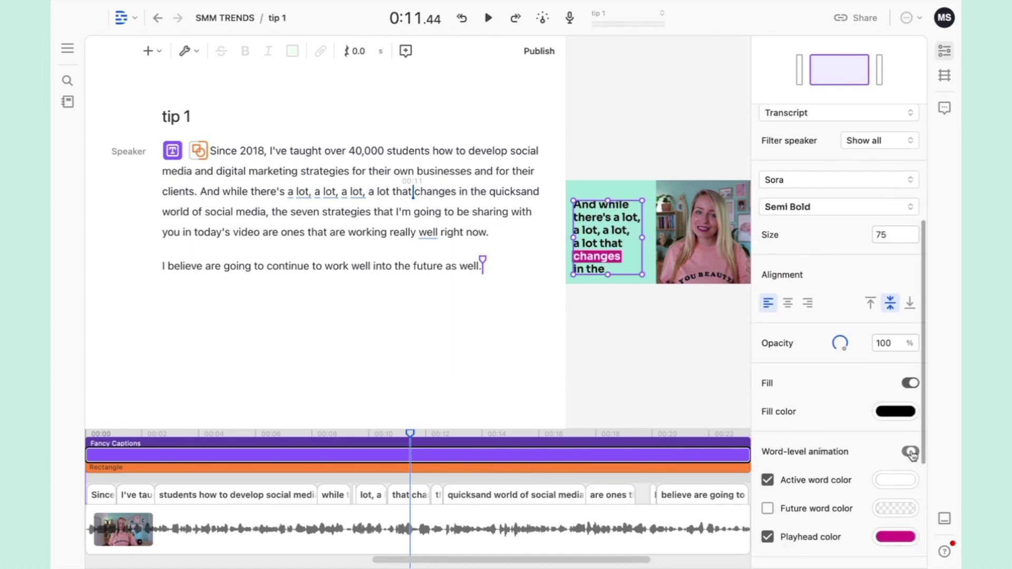
pyautogui.scroll(-1, 861, 451)
pyautogui.scroll(-1, 861, 446)
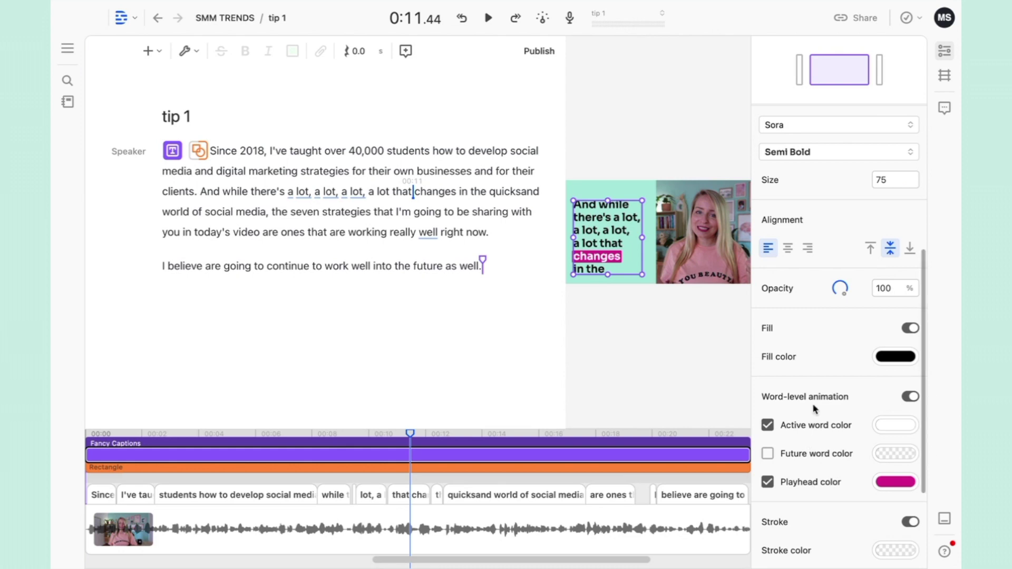
# Step: Change the playhead highlight colour to dark green and nudge the caption box up slightly
pyautogui.click(899, 488)
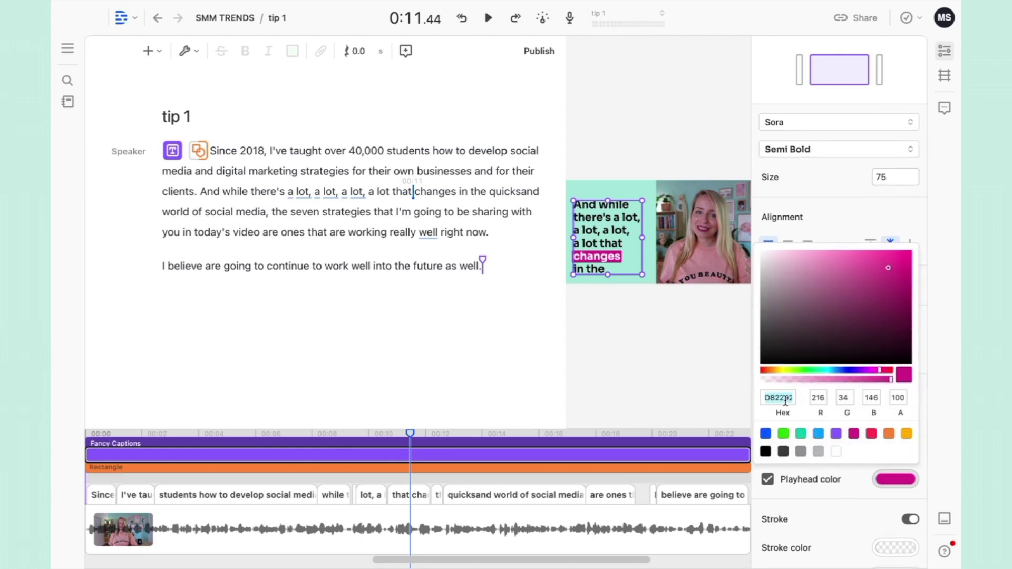
pyautogui.write('aee9dc')
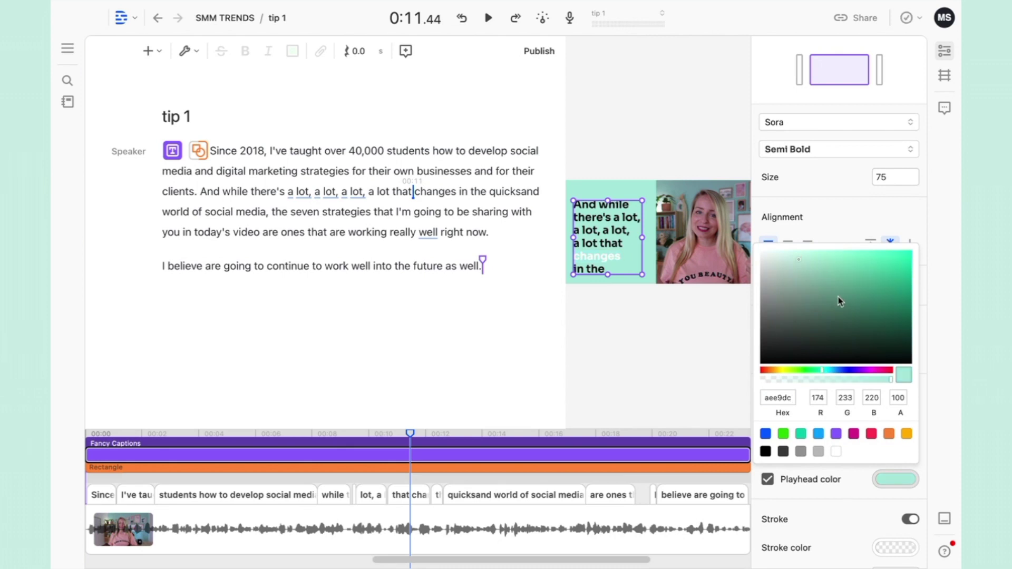
pyautogui.click(840, 301)
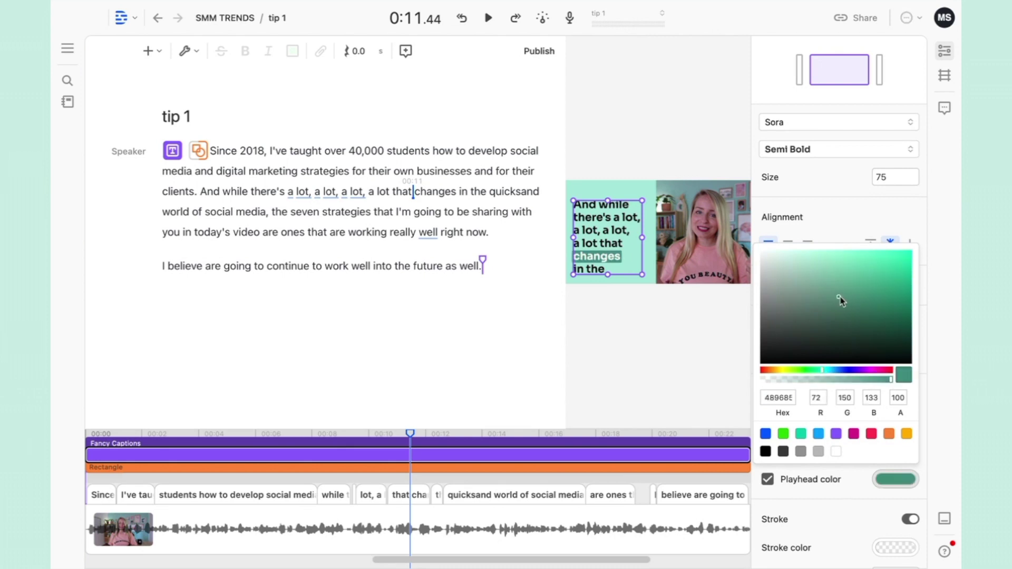
pyautogui.click(871, 313)
pyautogui.moveTo(686, 193)
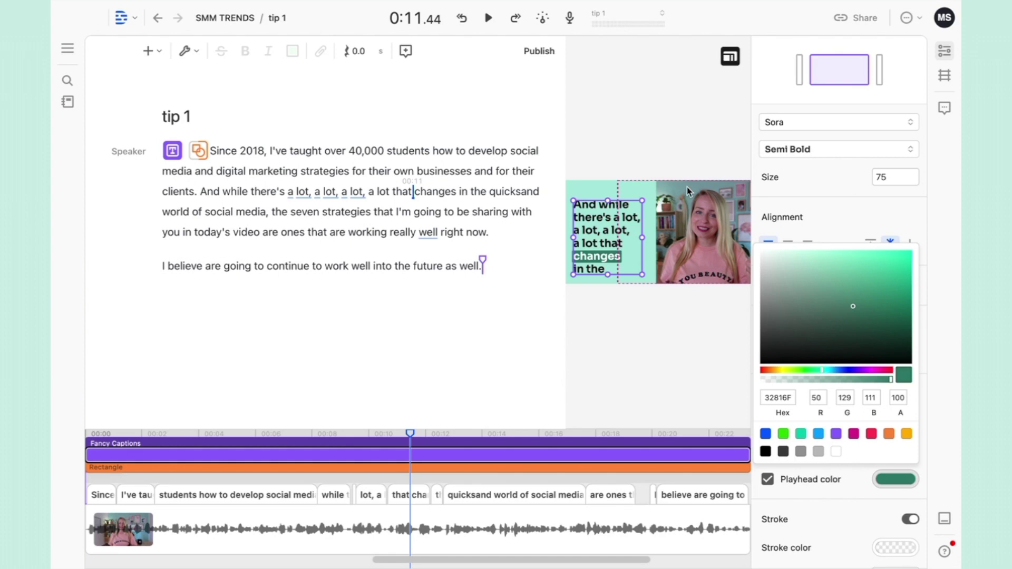
pyautogui.click(819, 220)
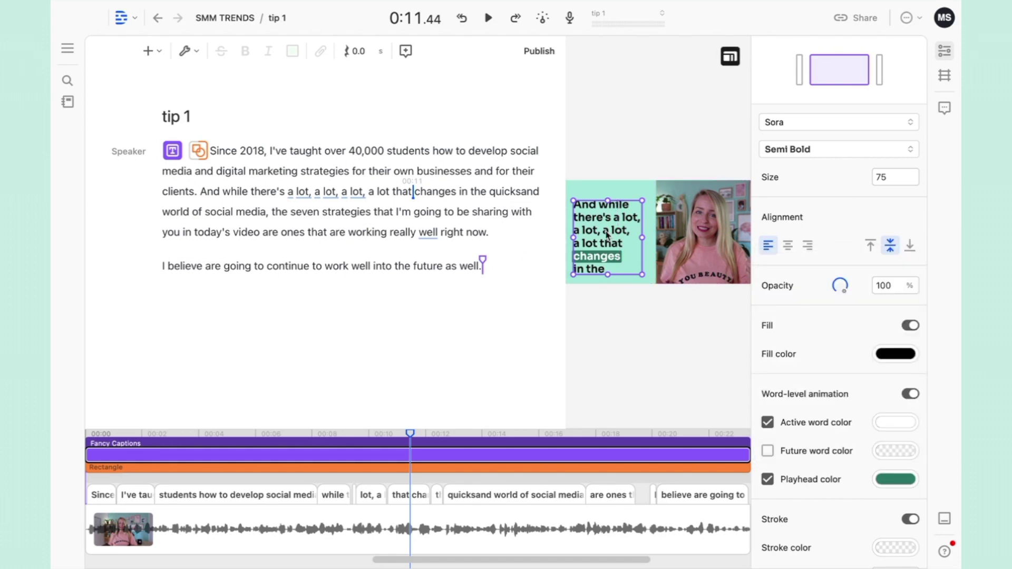
pyautogui.moveTo(607, 235); pyautogui.dragTo(607, 231)
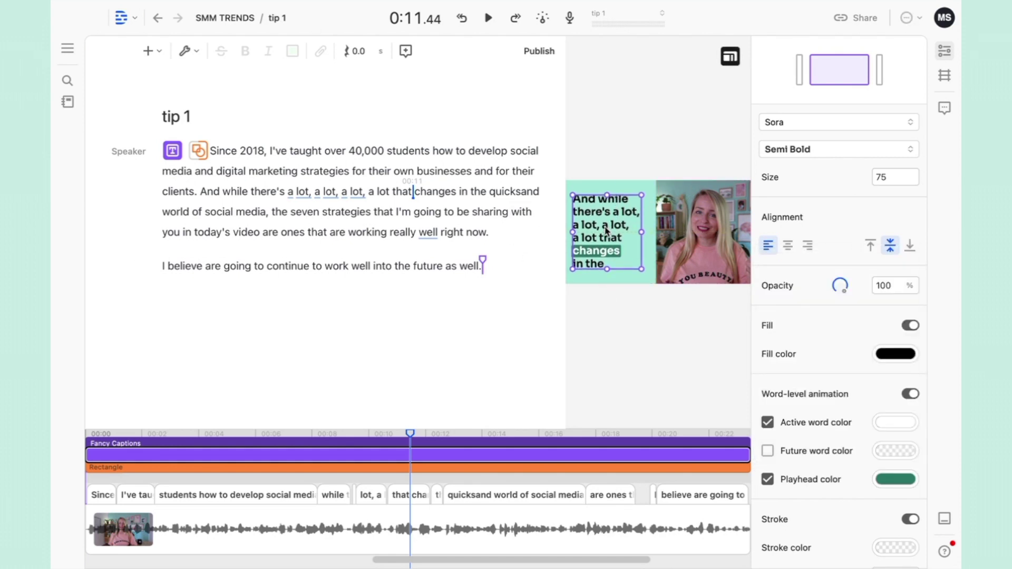
pyautogui.moveTo(275, 452)
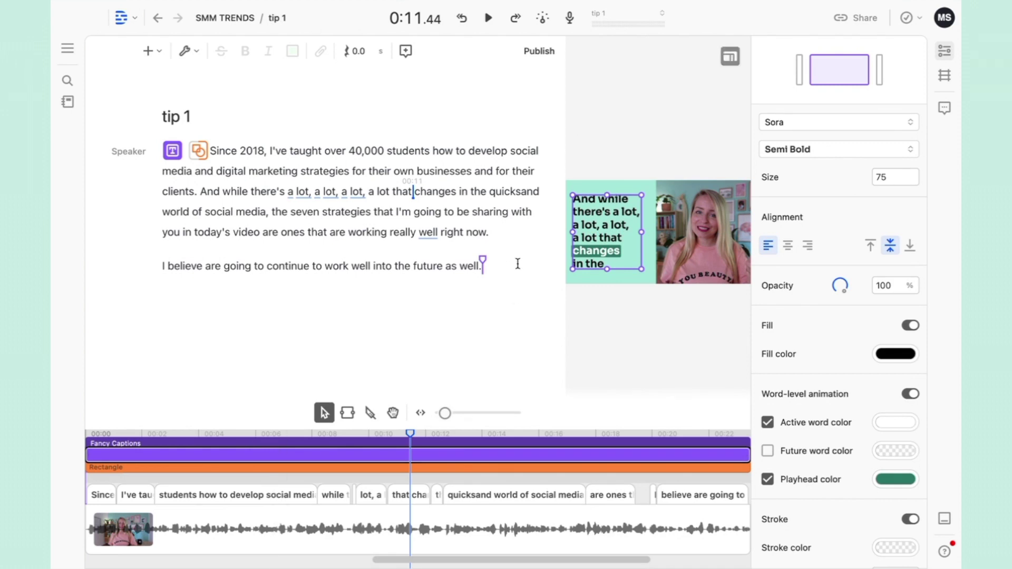
# Step: Add the background music file from Project Files to tip 1
pyautogui.click(279, 225)
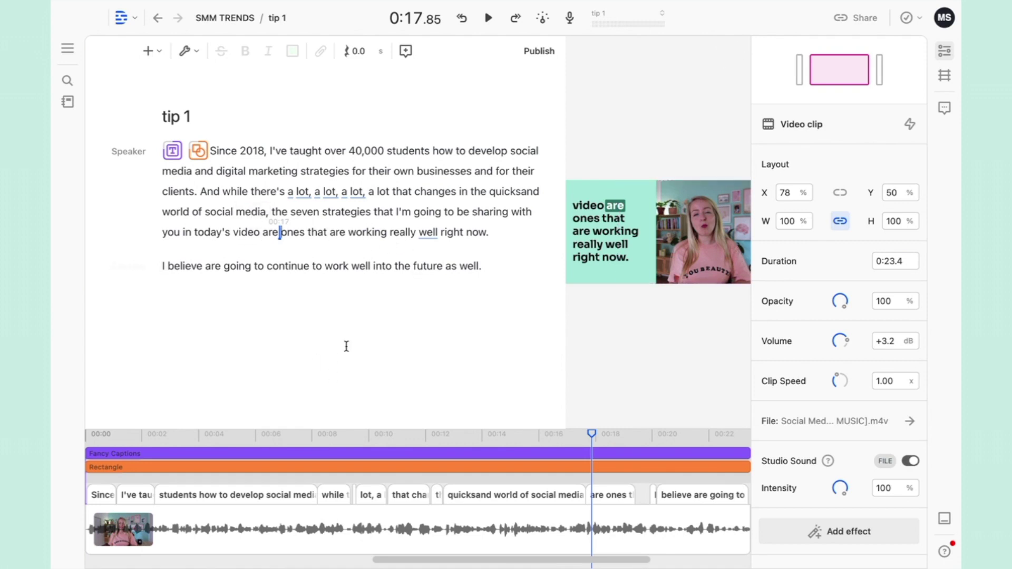
pyautogui.click(262, 195)
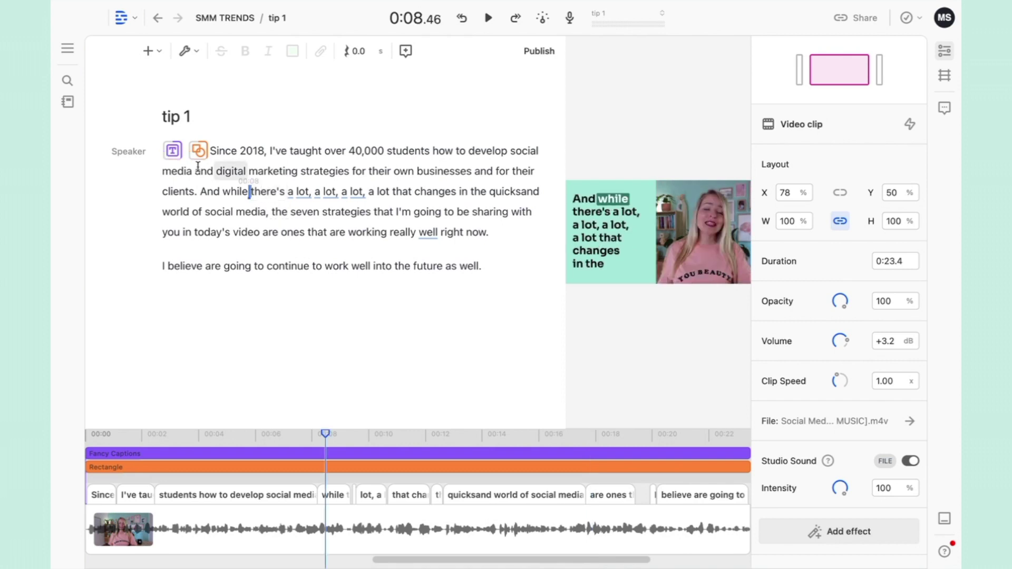
pyautogui.hotkey('ctrl', 'a')
pyautogui.click(69, 104)
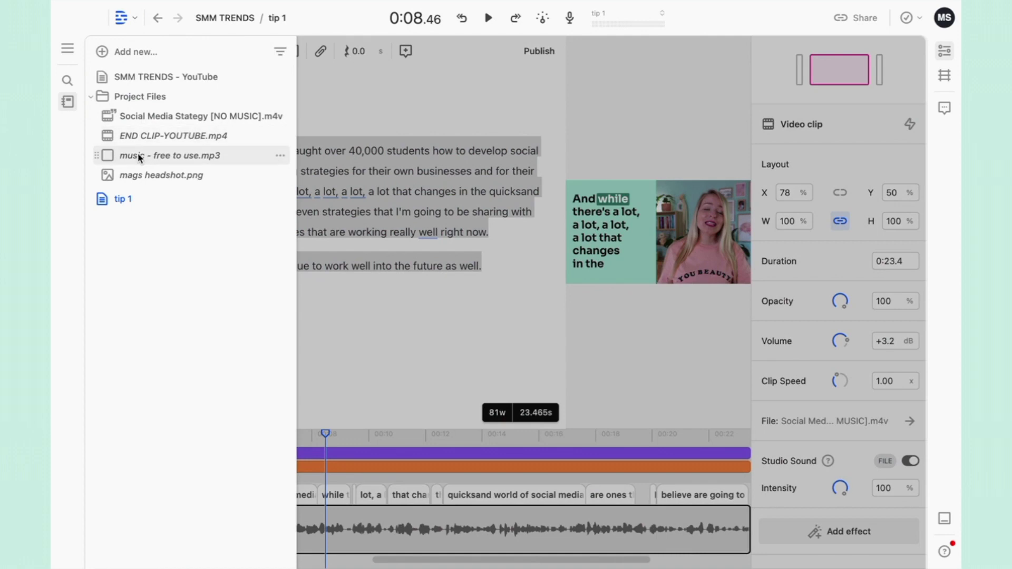
pyautogui.moveTo(138, 155); pyautogui.dragTo(387, 168)
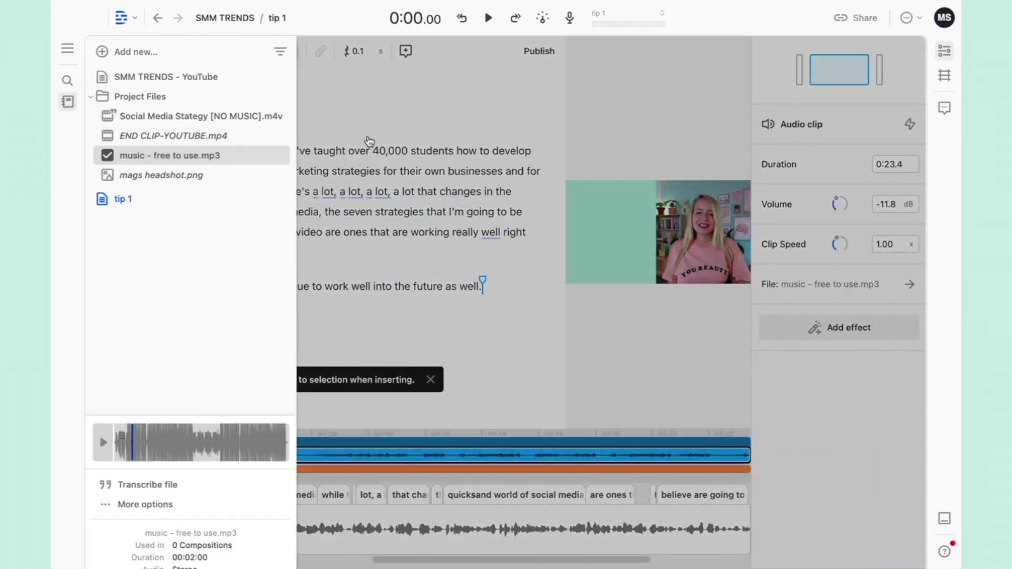
pyautogui.click(380, 157)
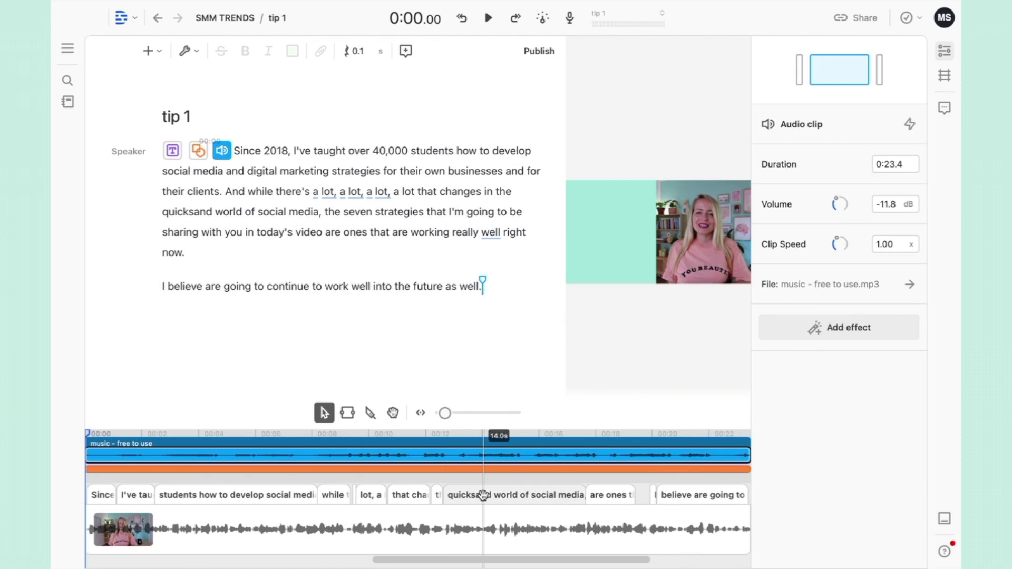
pyautogui.scroll(-2, 483, 495)
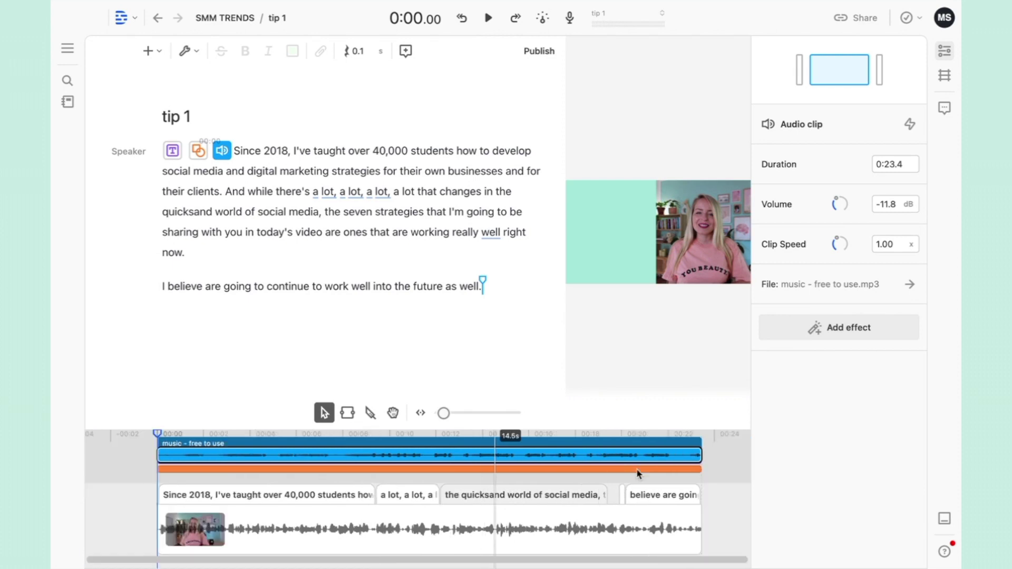
# Step: Trim the music's opening, slide it to 0:00 and extend it to 0:23.4
pyautogui.click(708, 453)
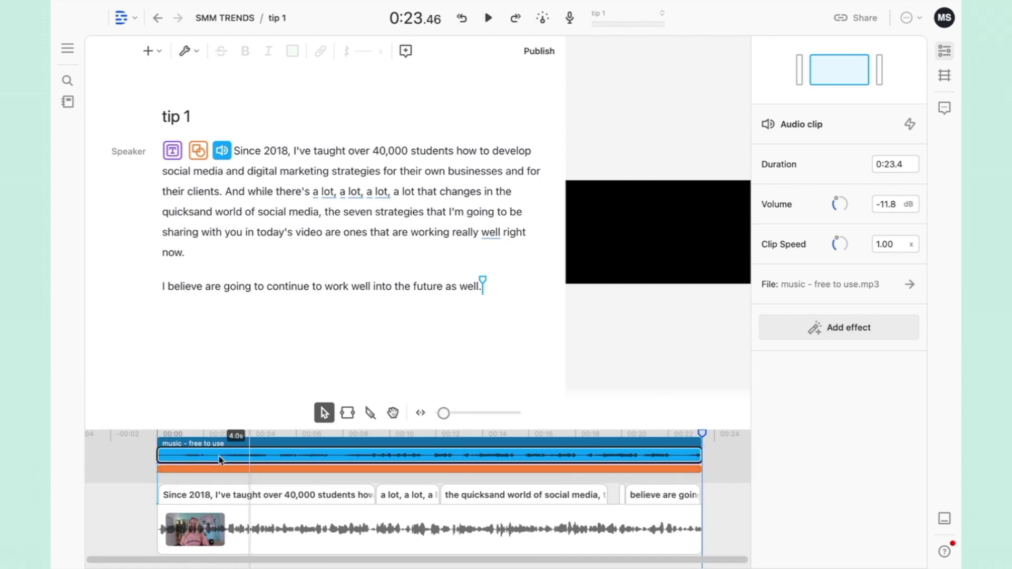
pyautogui.click(179, 457)
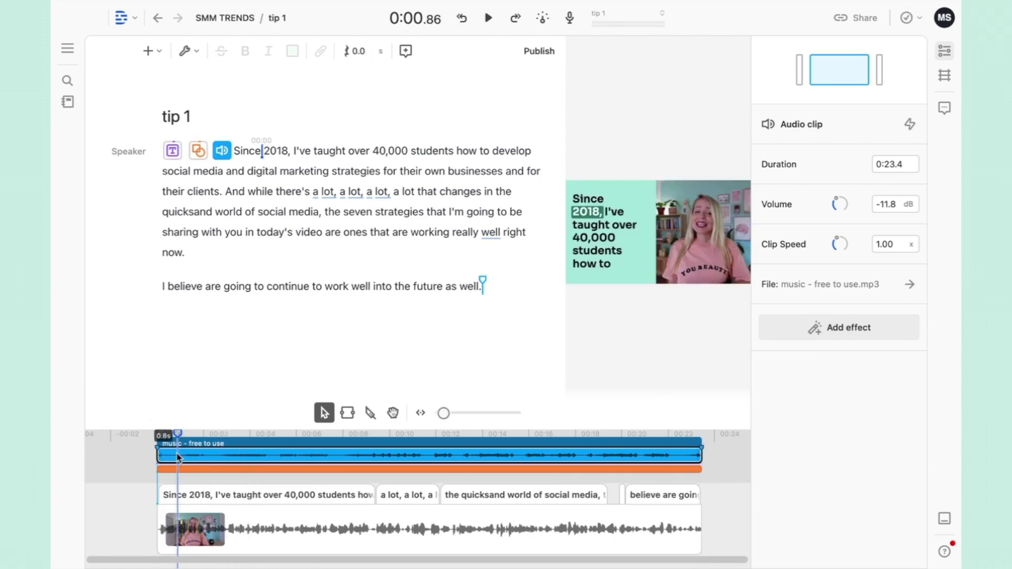
pyautogui.click(306, 461)
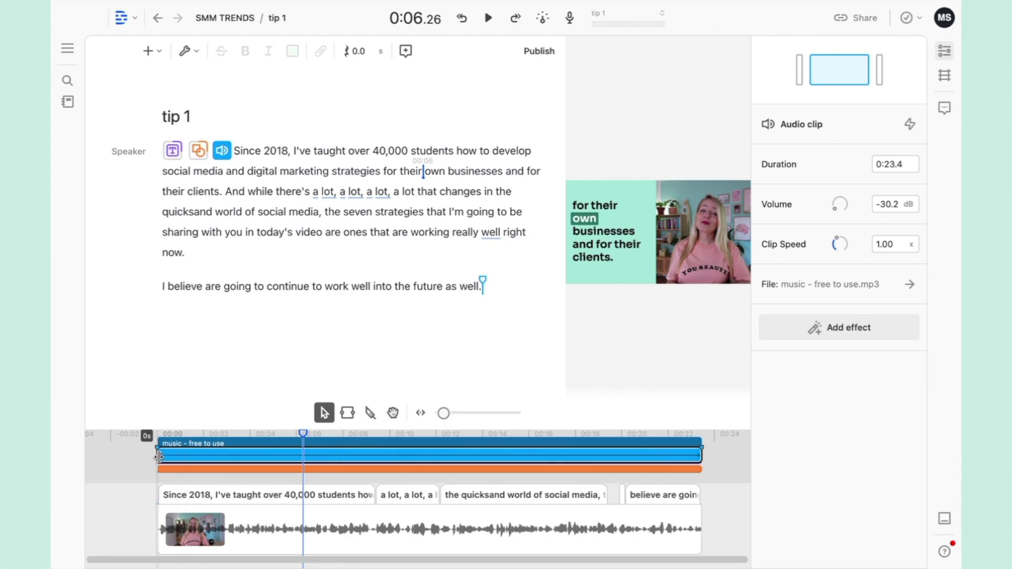
pyautogui.moveTo(158, 456); pyautogui.dragTo(260, 457)
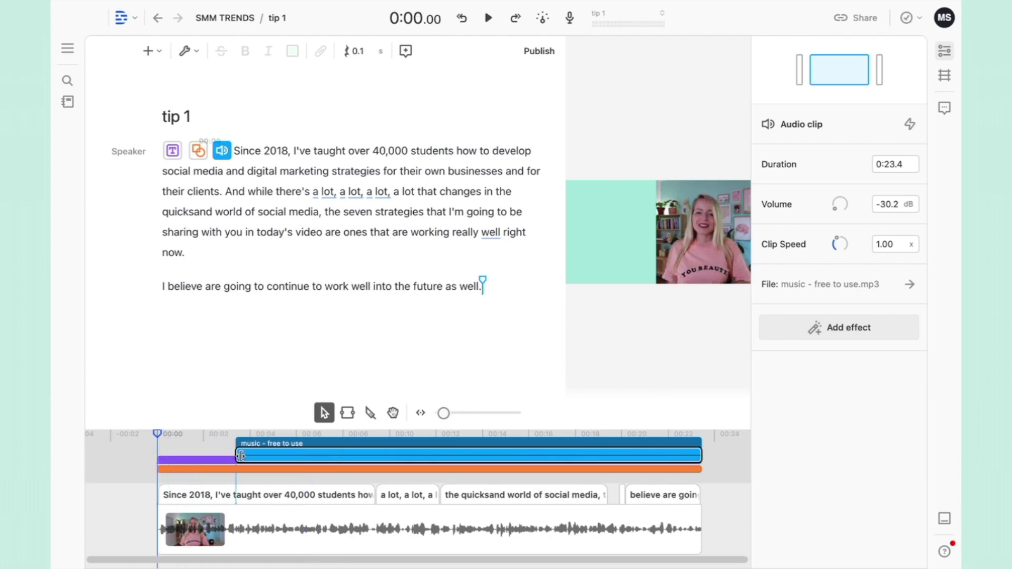
pyautogui.moveTo(374, 457); pyautogui.dragTo(287, 456)
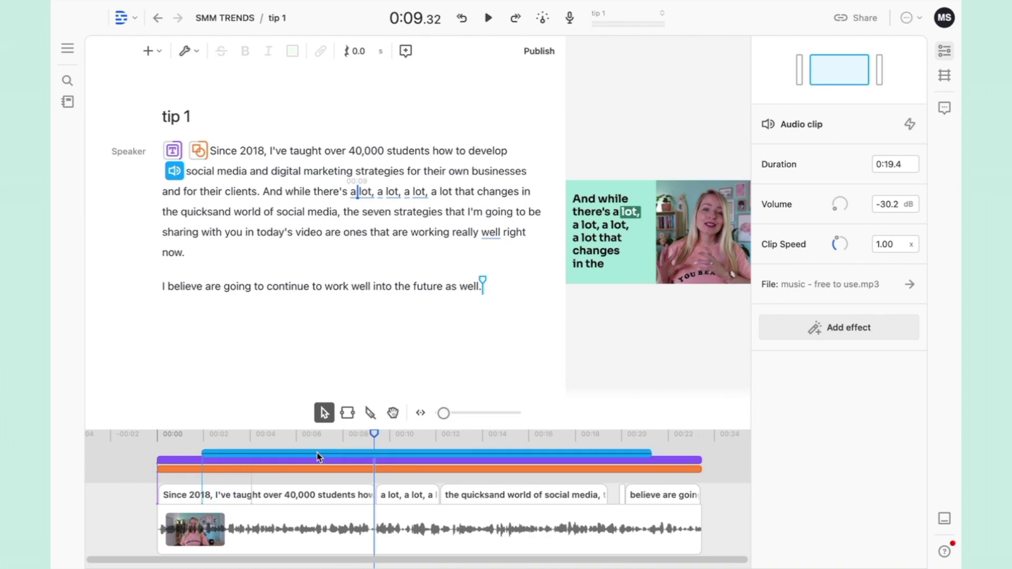
pyautogui.click(279, 456)
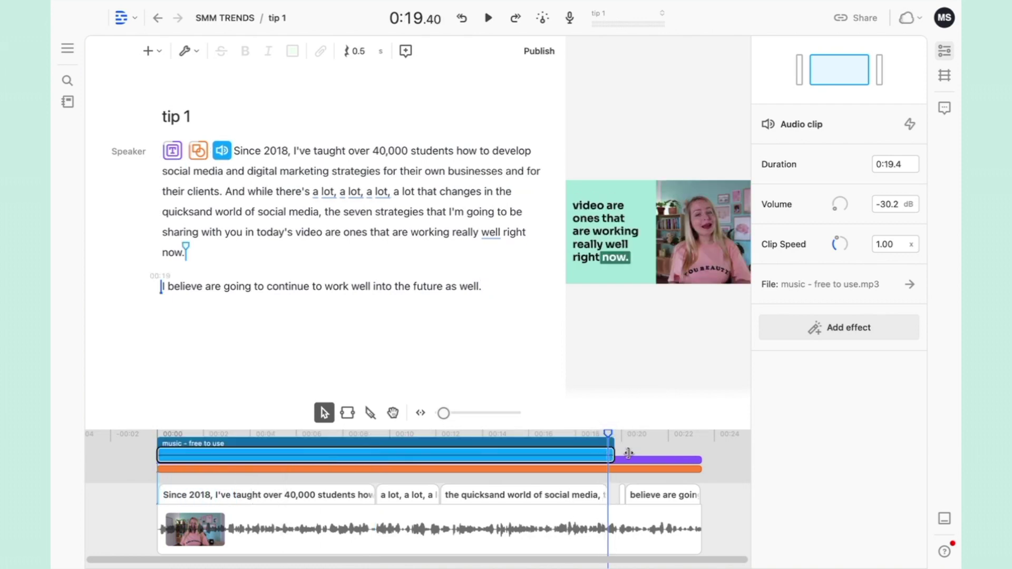
pyautogui.moveTo(606, 452); pyautogui.dragTo(701, 455)
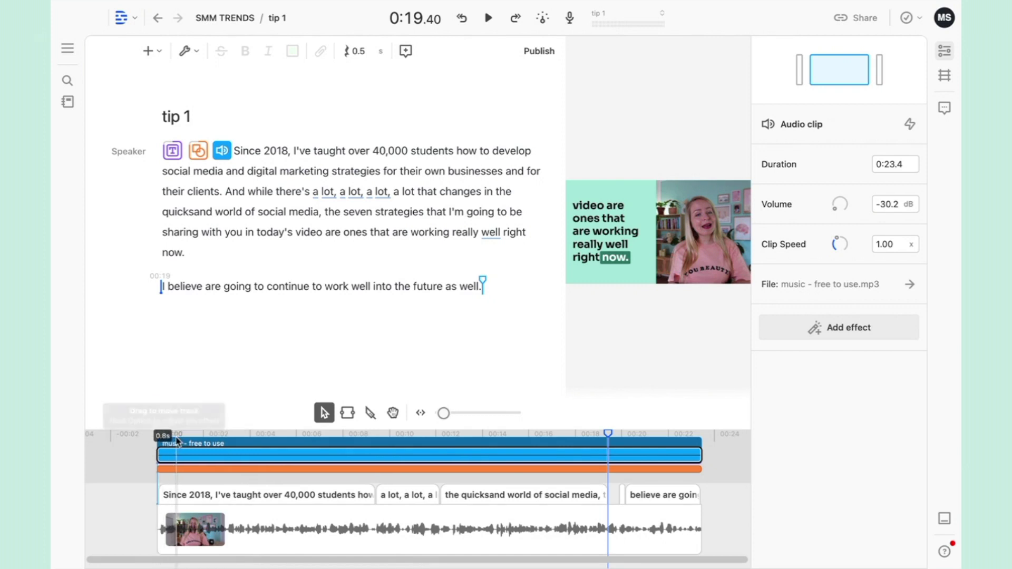
pyautogui.click(237, 151)
pyautogui.press('space')
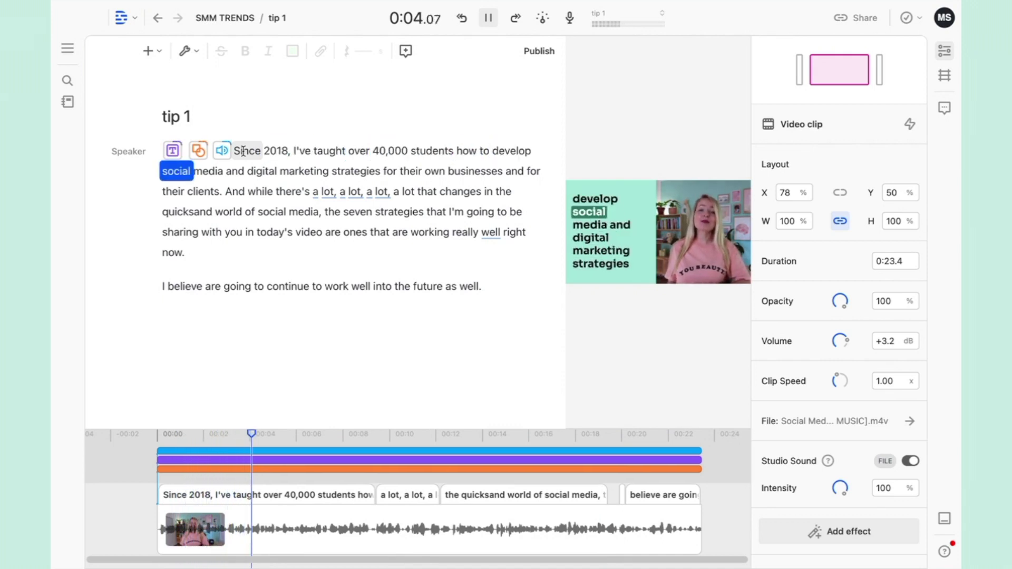
pyautogui.press('space')
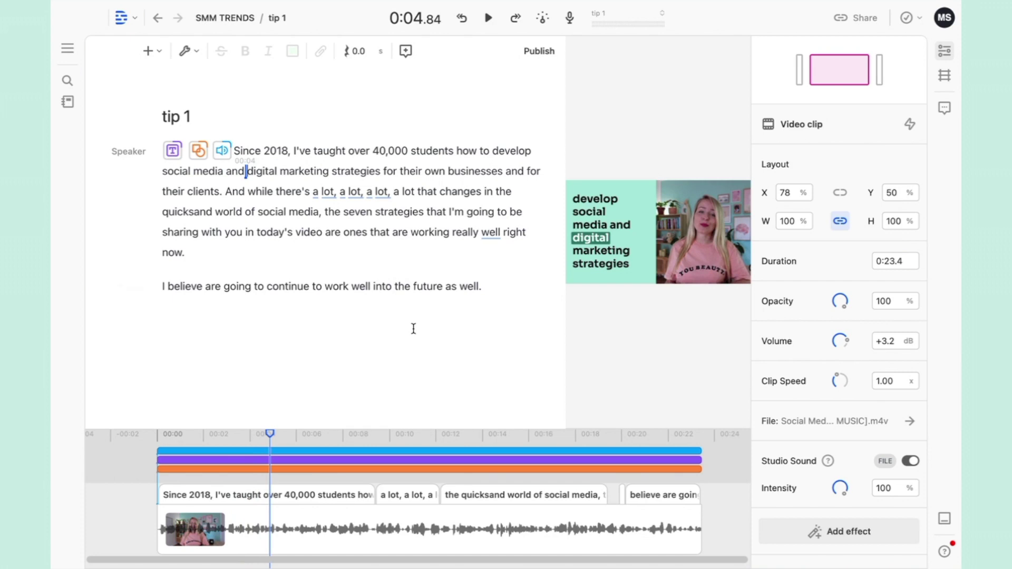
# Step: Insert a new text layer into tip 1
pyautogui.moveTo(659, 232)
pyautogui.click(435, 262)
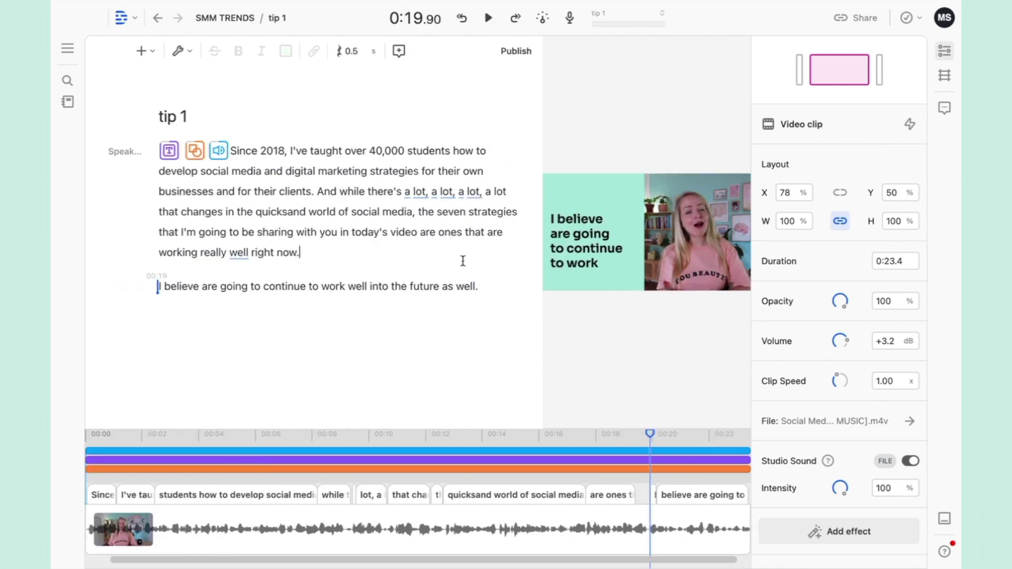
pyautogui.hotkey('ctrl', 'a')
pyautogui.click(140, 53)
pyautogui.write('t')
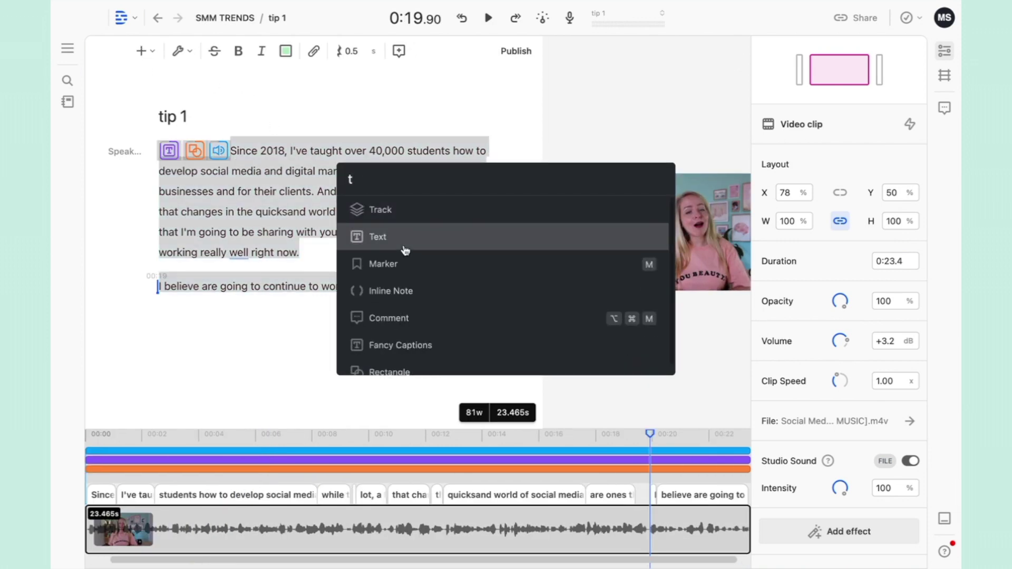
pyautogui.click(402, 237)
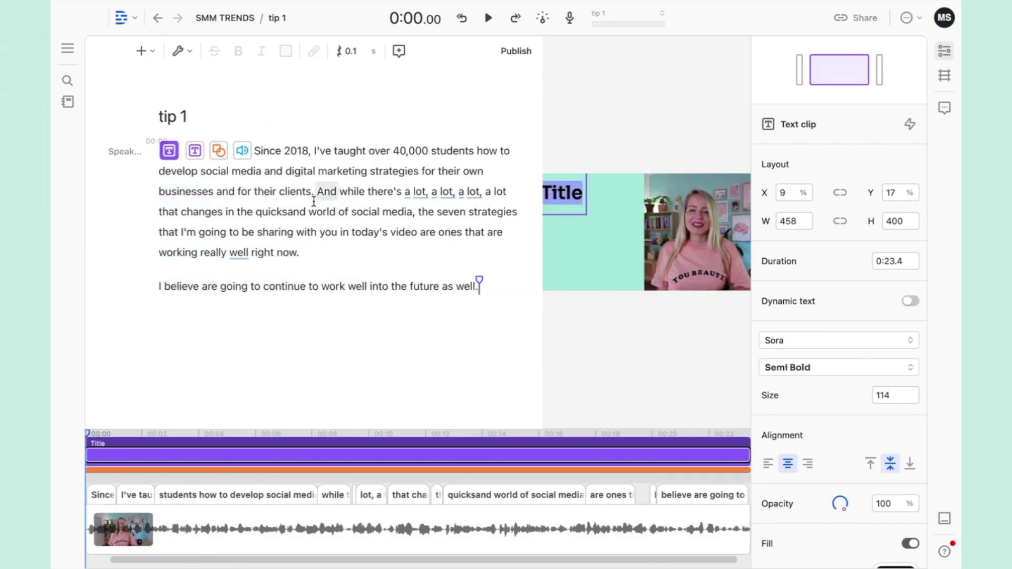
# Step: Replace the Title placeholder text with the person-with-laptop emoji
pyautogui.click(599, 197)
pyautogui.doubleClick(586, 203)
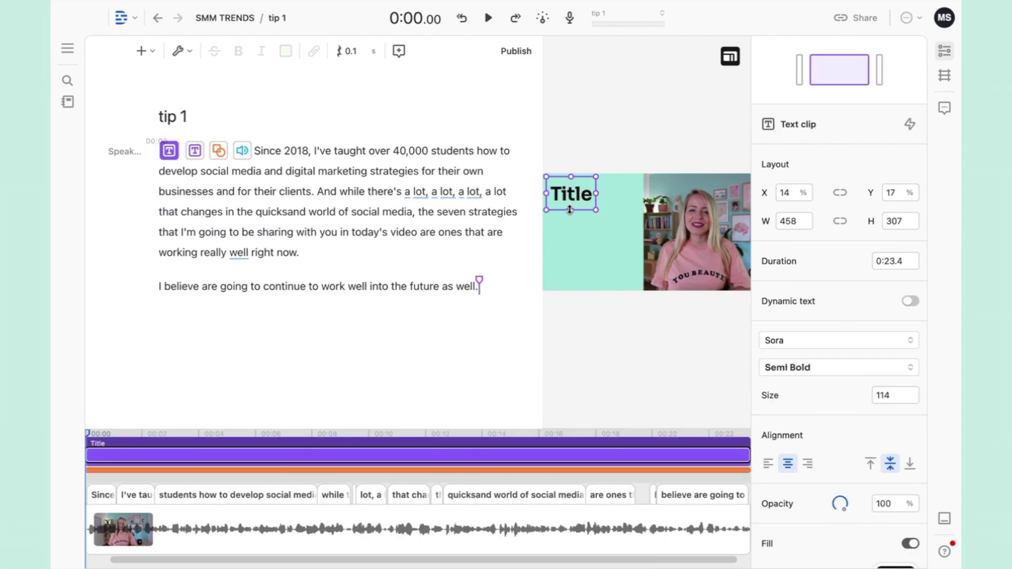
pyautogui.press('BackSpace')
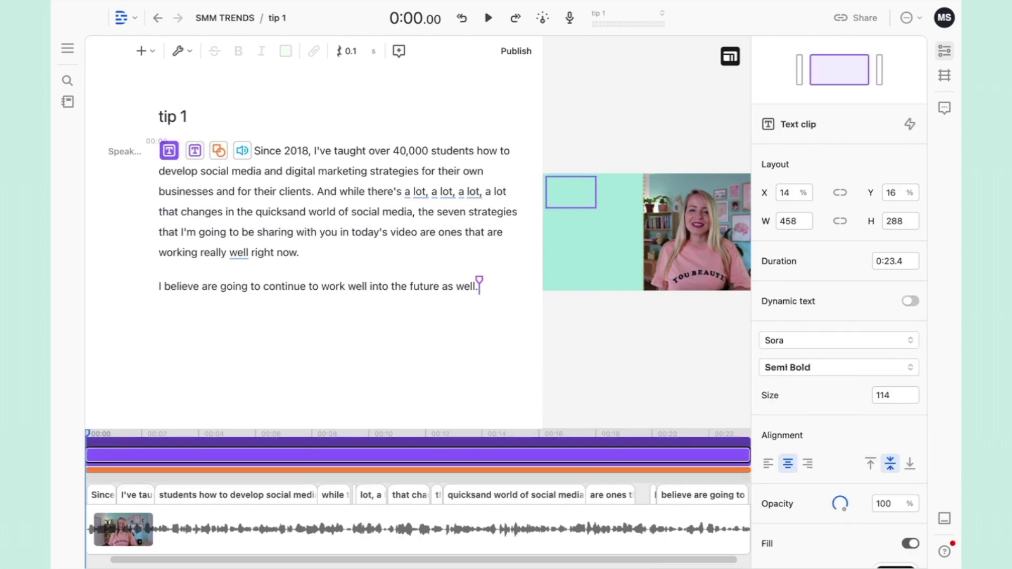
pyautogui.press('ctrl+super+space')
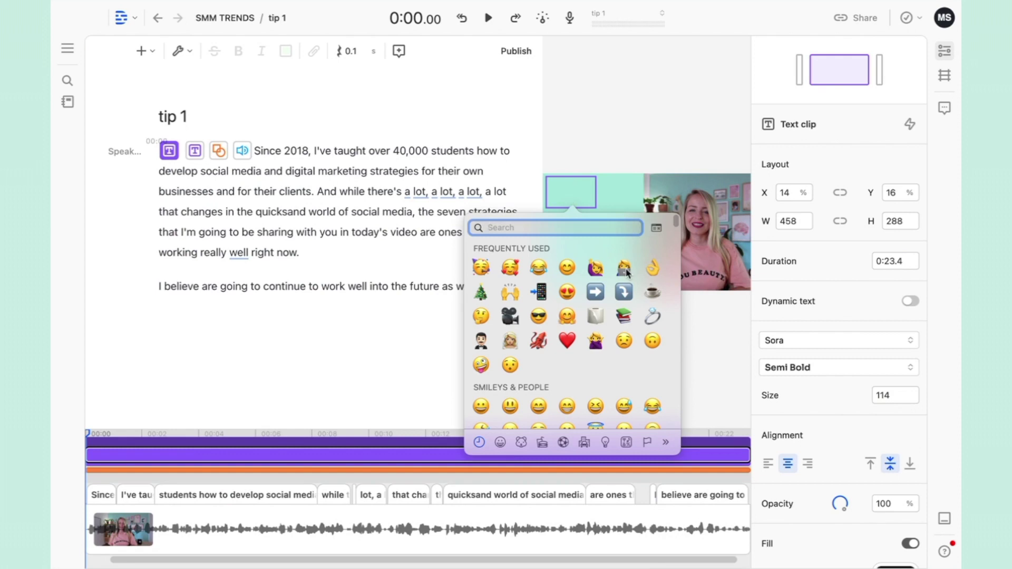
pyautogui.click(625, 270)
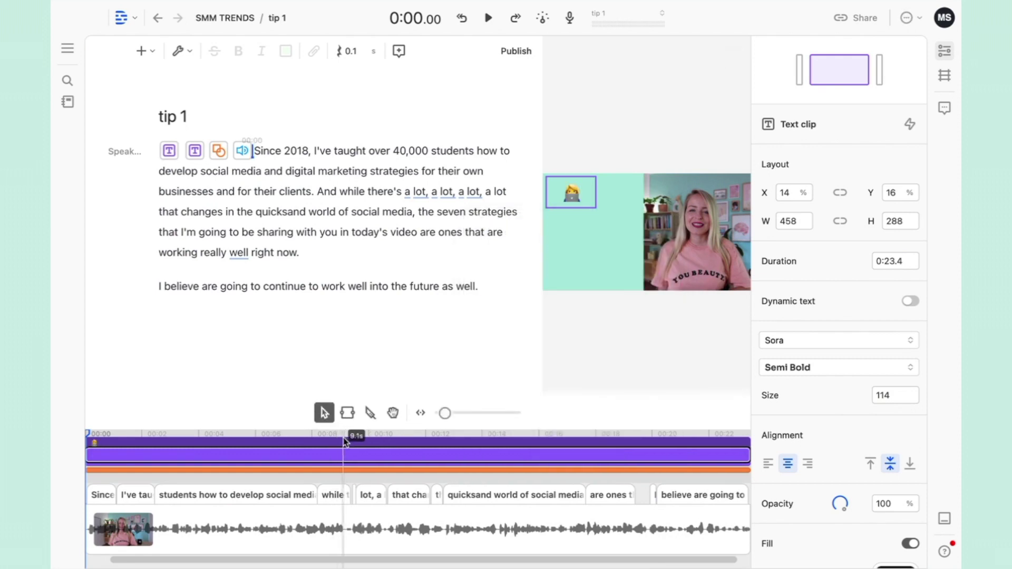
# Step: Play back tip 1 to check the emoji and word highlighting
pyautogui.click(339, 191)
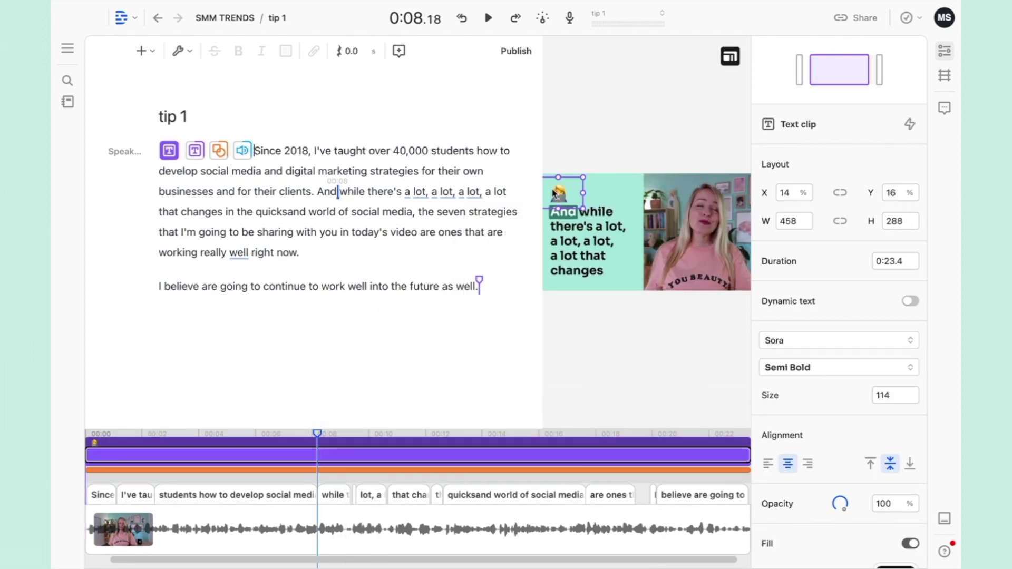
pyautogui.press('space')
pyautogui.click(167, 433)
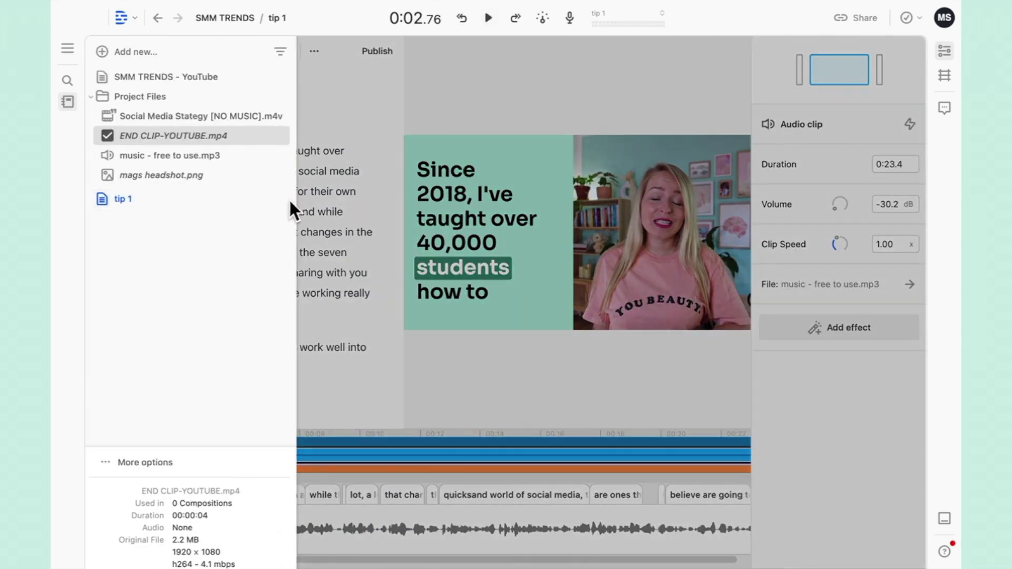
# Step: Duplicate the tip 1 composition twice
pyautogui.click(280, 198)
pyautogui.click(209, 269)
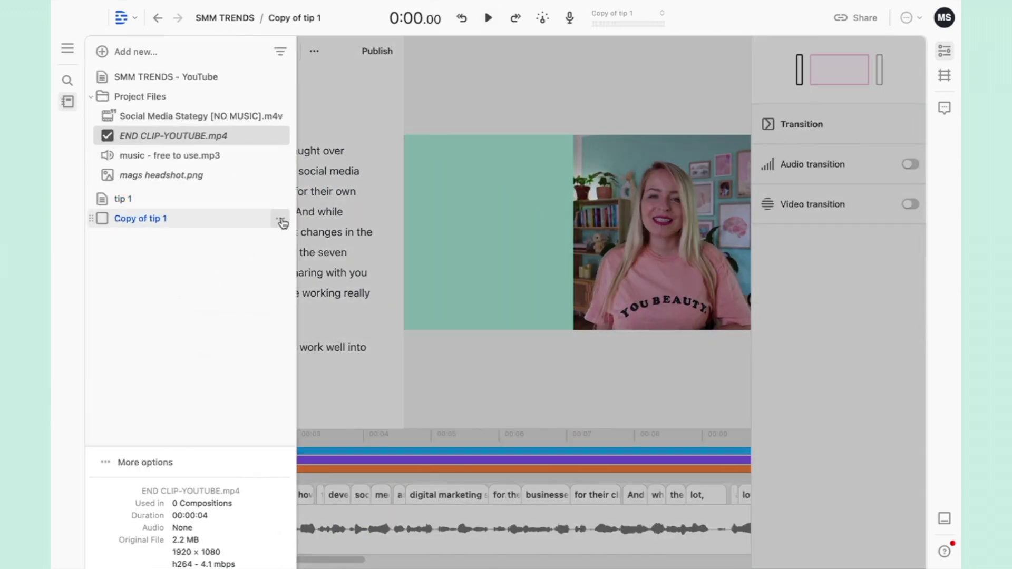
pyautogui.click(281, 218)
pyautogui.click(228, 289)
# Step: Rename the copies 'tip 1 square' and 'tip 1 vertical', then open tip 1 square
pyautogui.click(174, 218)
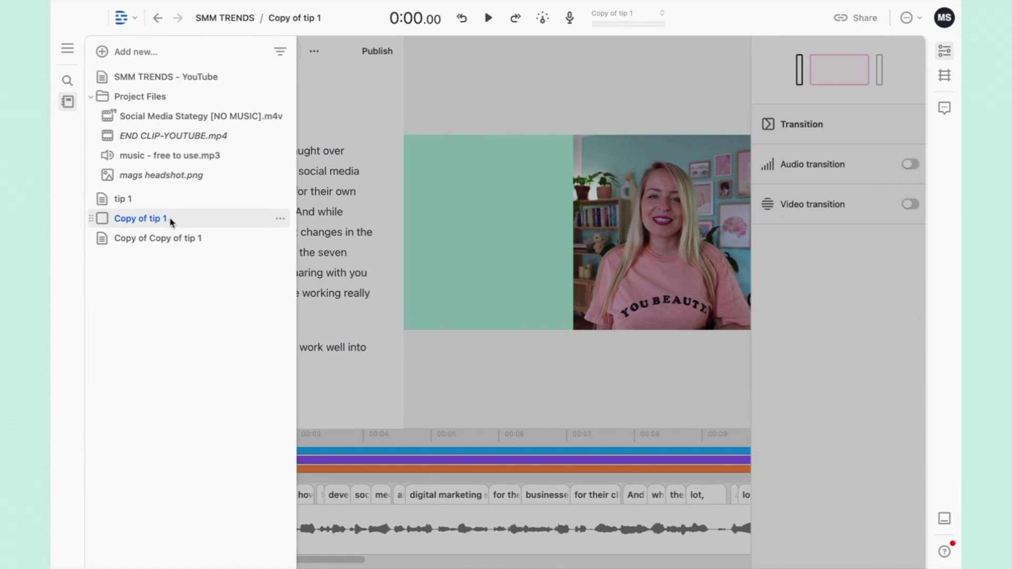
pyautogui.rightClick(174, 219)
pyautogui.click(199, 261)
pyautogui.write('tip 1 square')
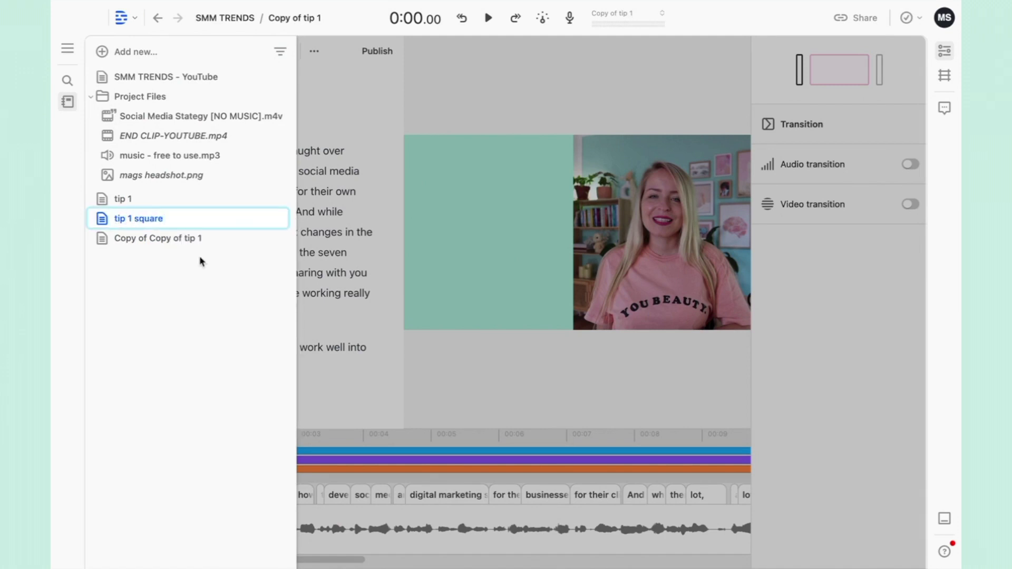
pyautogui.click(193, 240)
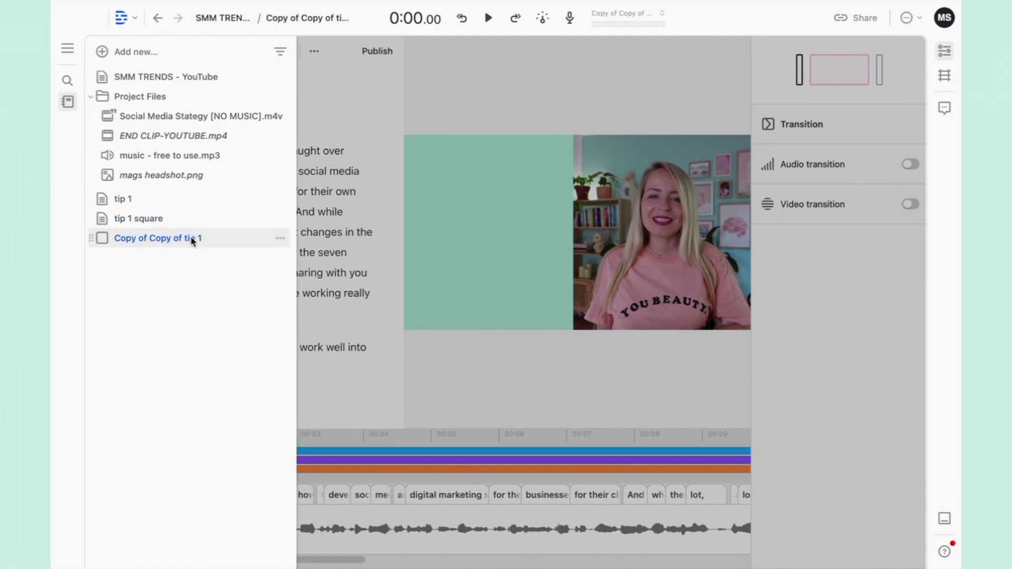
pyautogui.click(280, 238)
pyautogui.click(207, 289)
pyautogui.write('tip 1 vertical')
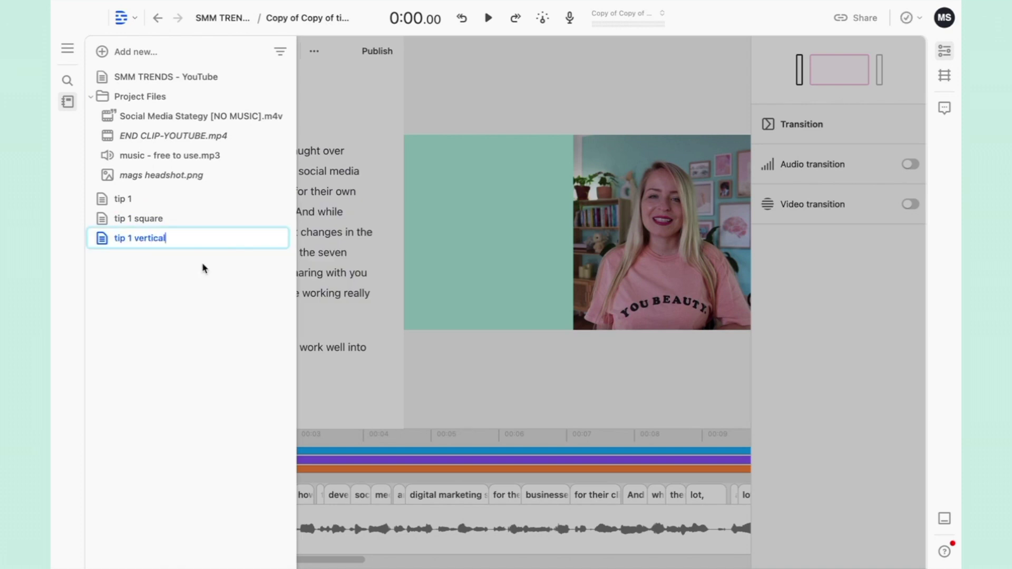
pyautogui.click(180, 210)
pyautogui.click(285, 226)
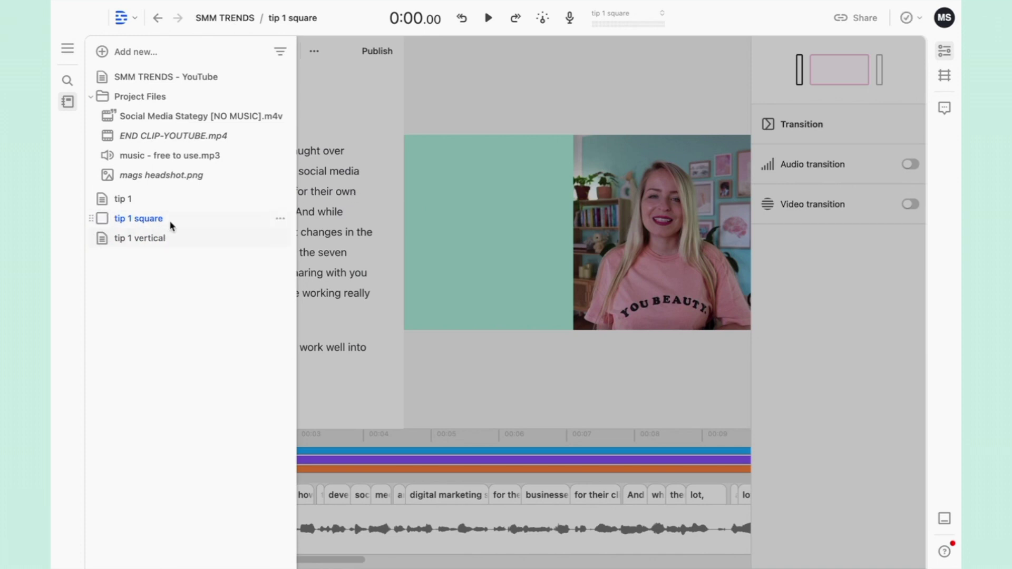
pyautogui.click(174, 219)
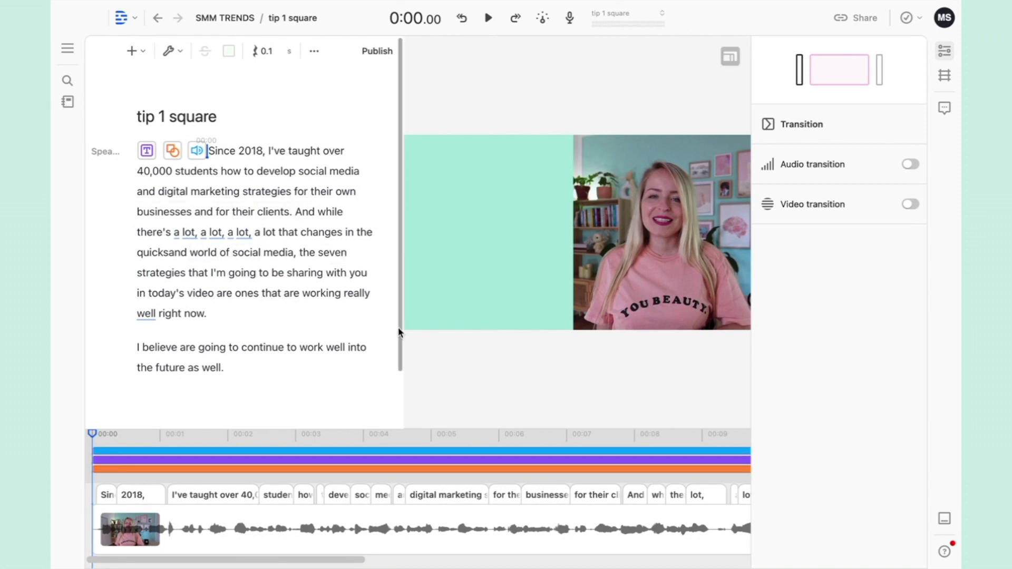
pyautogui.moveTo(731, 57)
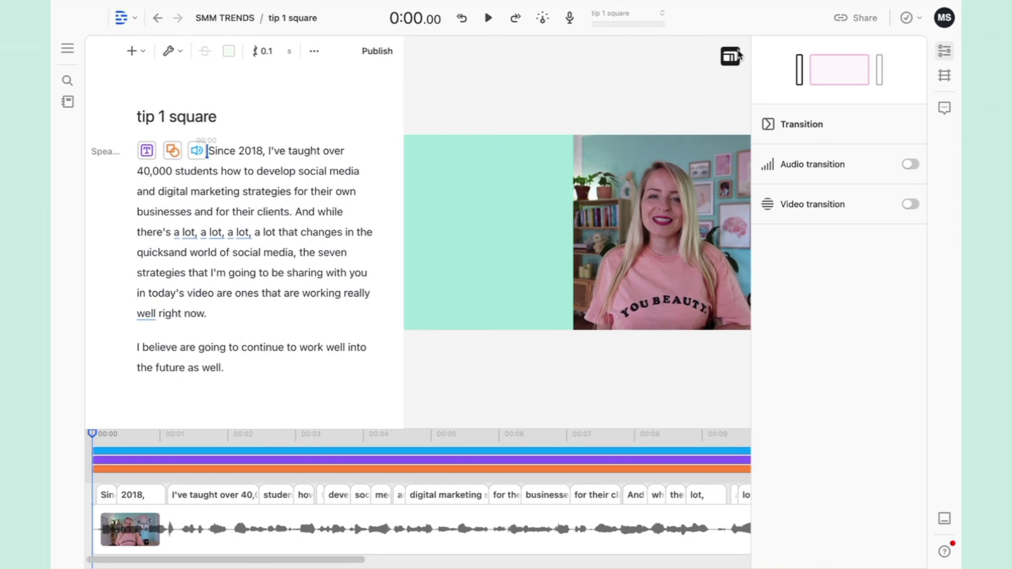
# Step: Set the orientation to Square (1:1) and drag the speaker video to the top half
pyautogui.click(729, 56)
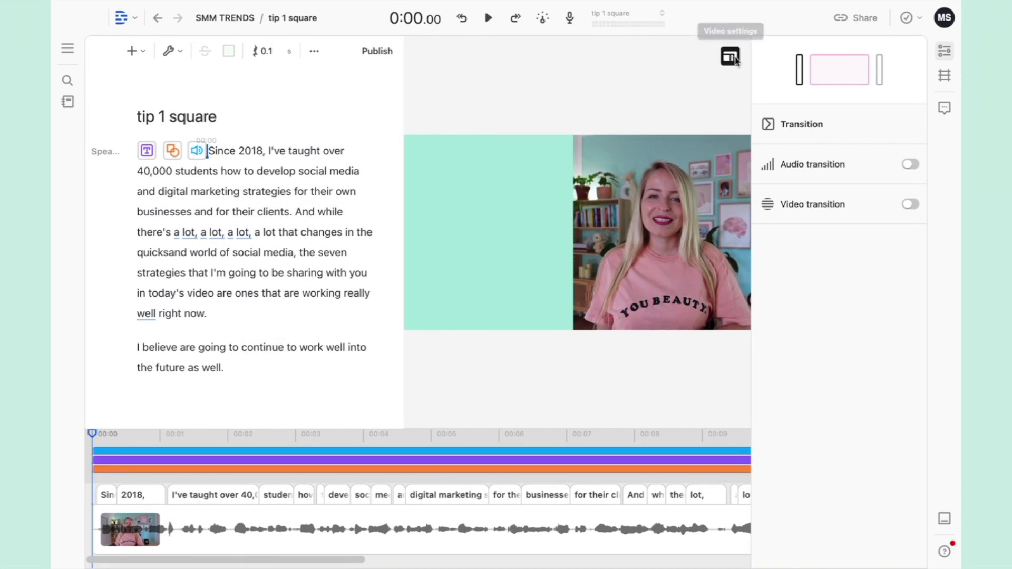
pyautogui.click(670, 89)
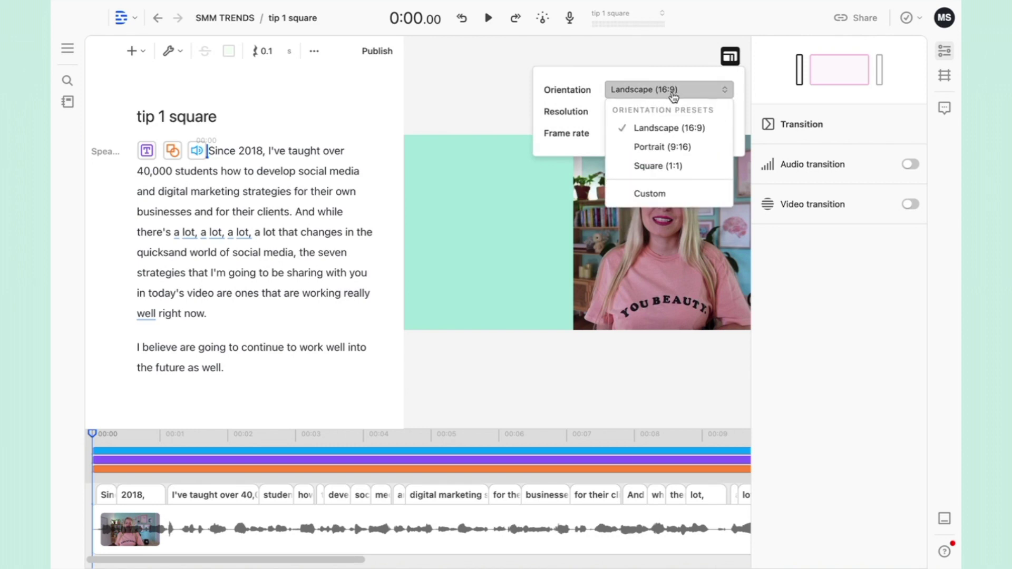
pyautogui.click(663, 165)
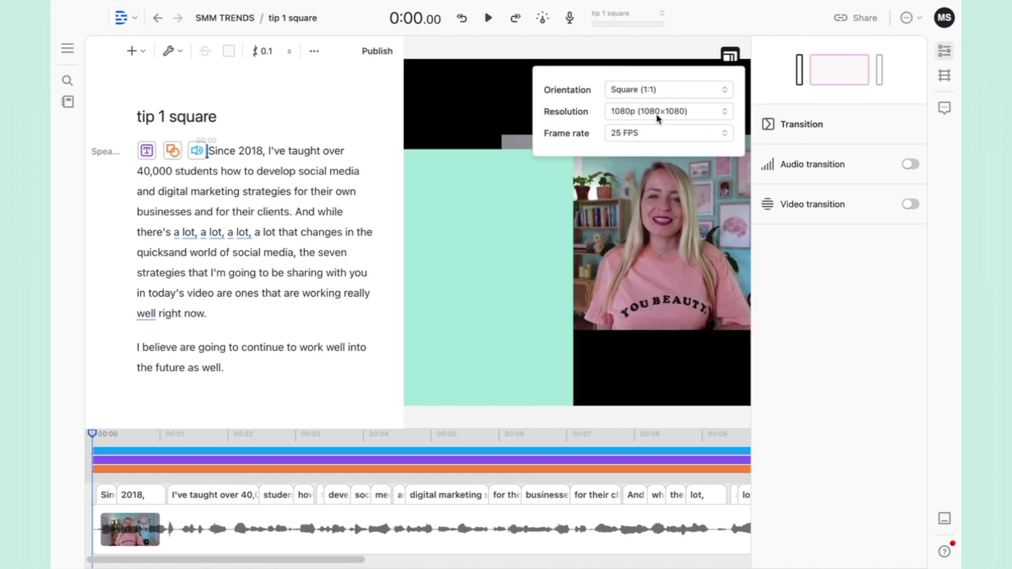
pyautogui.click(730, 57)
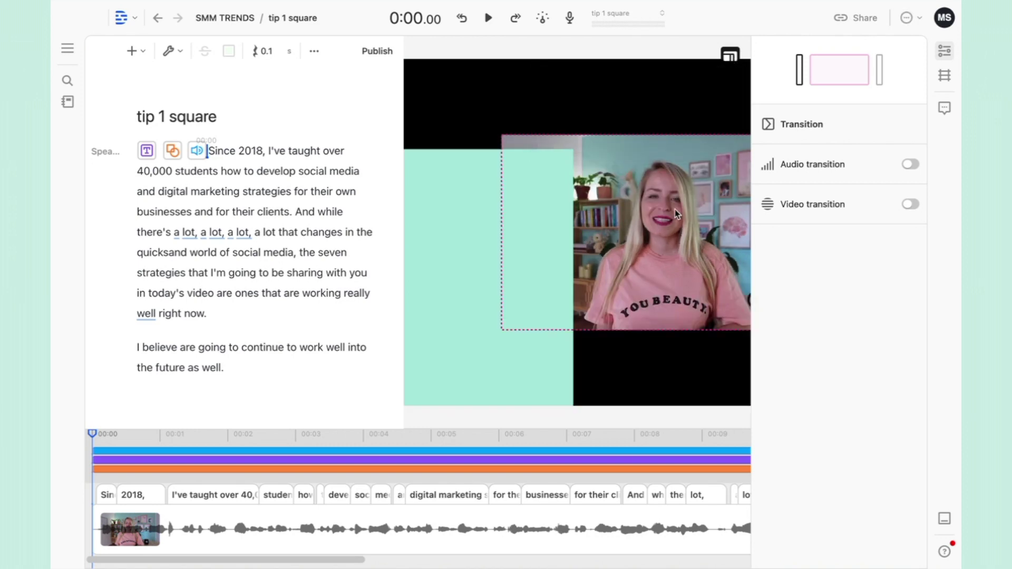
pyautogui.moveTo(676, 213)
pyautogui.mouseDown()
pyautogui.moveTo(602, 120)
pyautogui.moveTo(580, 122)
pyautogui.mouseUp()
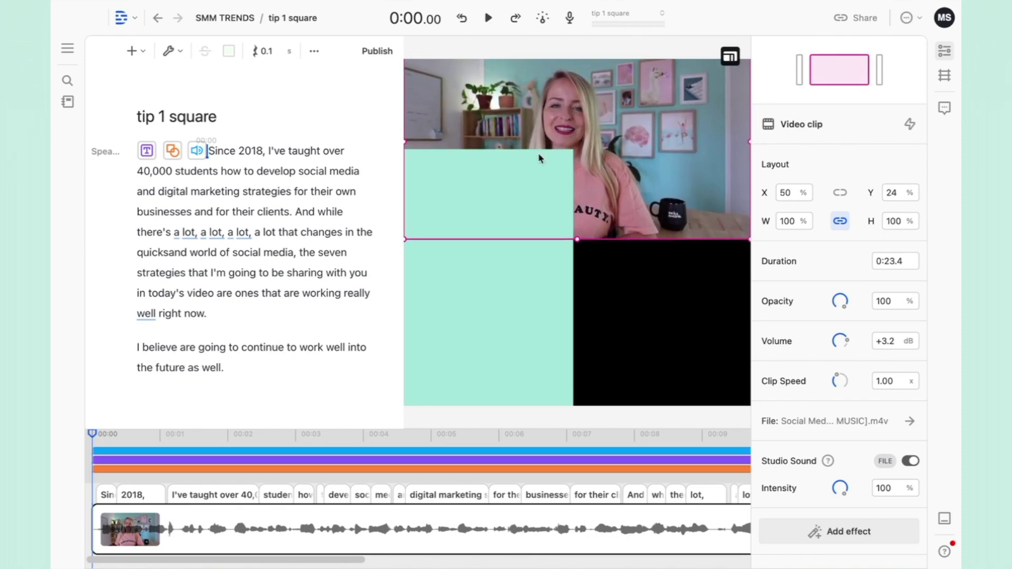
pyautogui.click(539, 169)
pyautogui.click(565, 170)
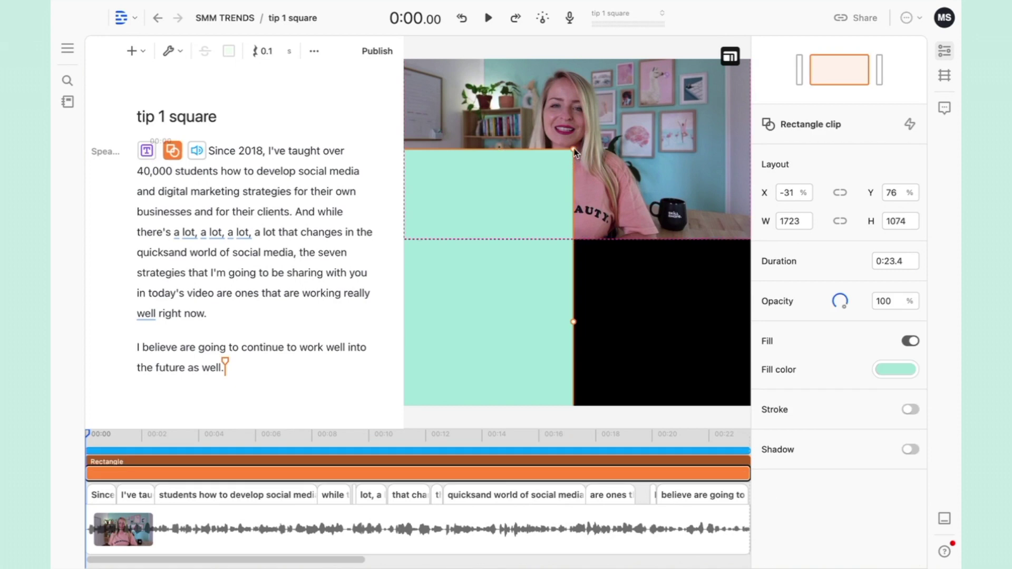
pyautogui.hotkey('ctrl', 'shift', ']')
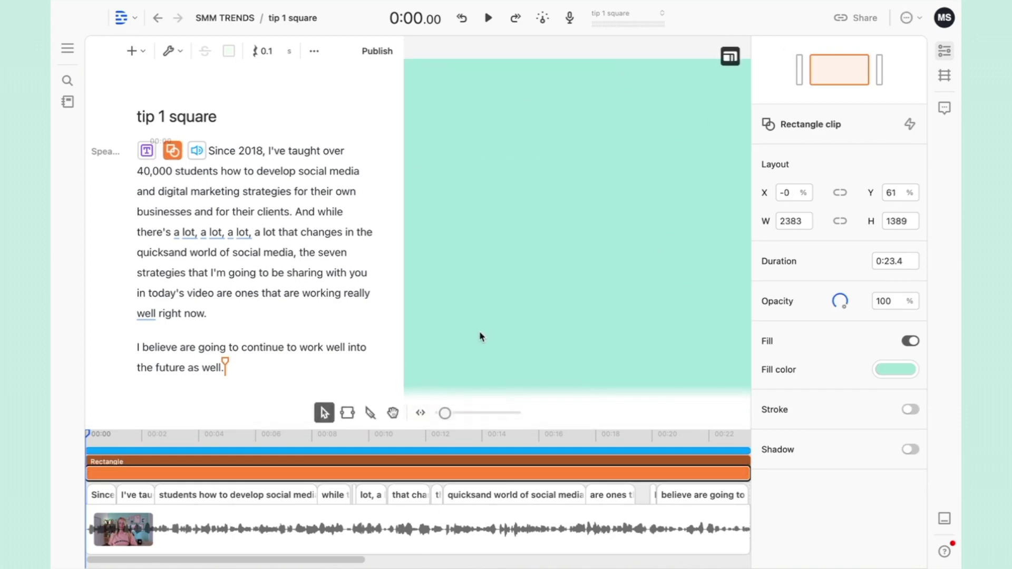
pyautogui.moveTo(520, 224)
pyautogui.mouseDown()
pyautogui.moveTo(534, 300)
pyautogui.moveTo(682, 303)
pyautogui.mouseUp()
pyautogui.click(305, 531)
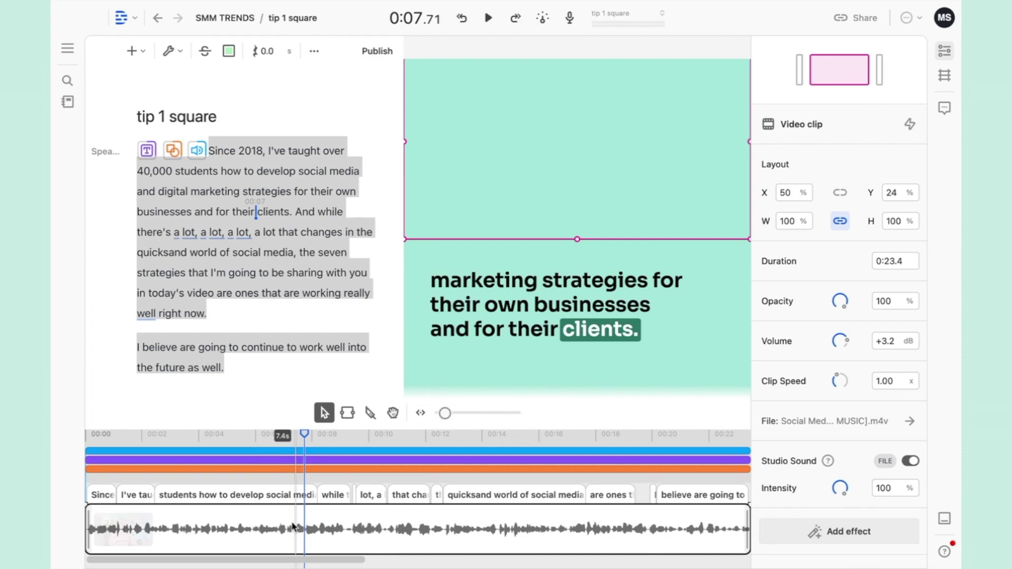
pyautogui.rightClick(273, 532)
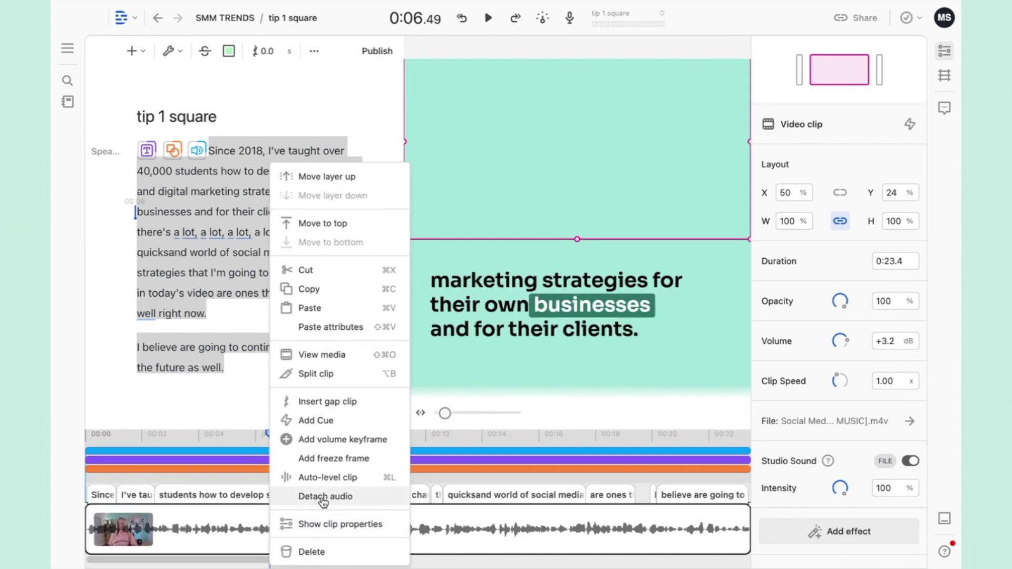
pyautogui.click(512, 330)
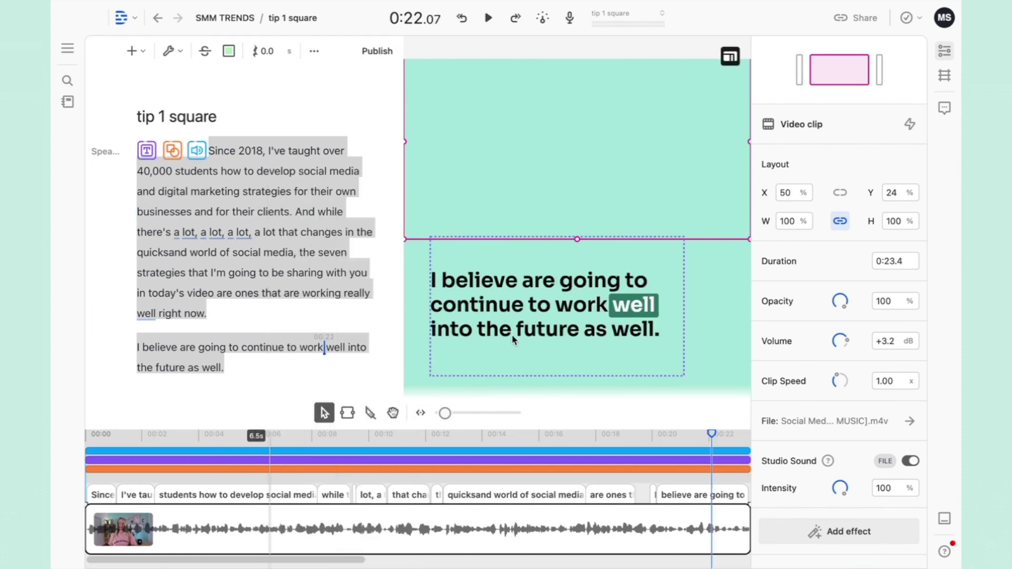
# Step: Resize the caption box wider and shorter, center-align it, and drag it onto the centre guide
pyautogui.click(512, 331)
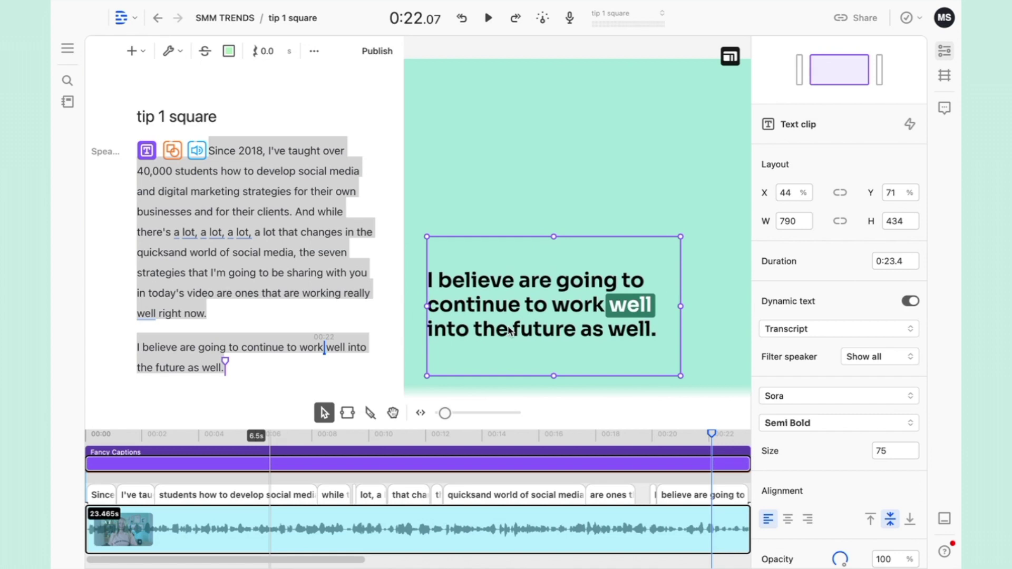
pyautogui.moveTo(682, 306); pyautogui.dragTo(737, 307)
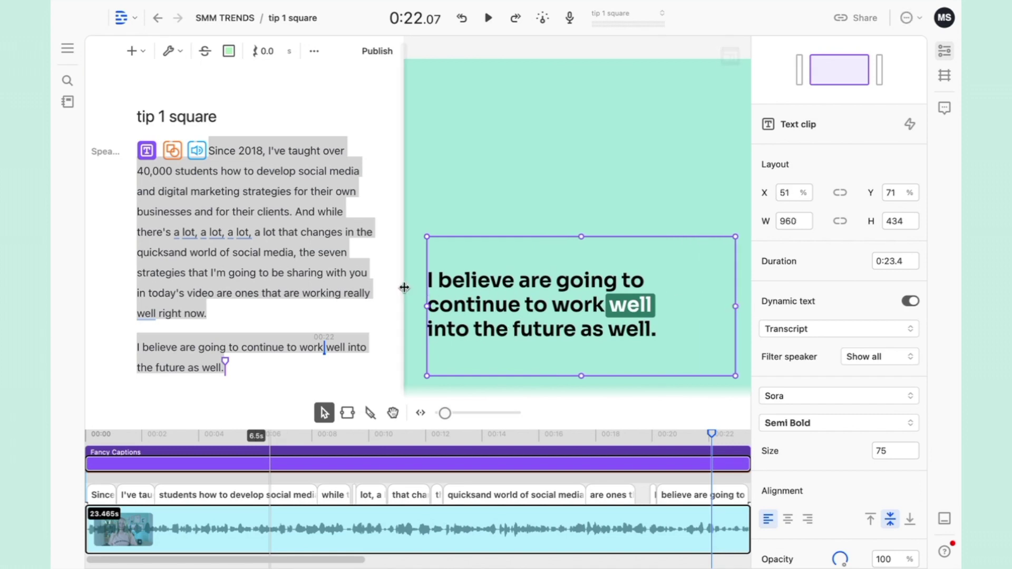
pyautogui.moveTo(405, 288); pyautogui.dragTo(487, 286)
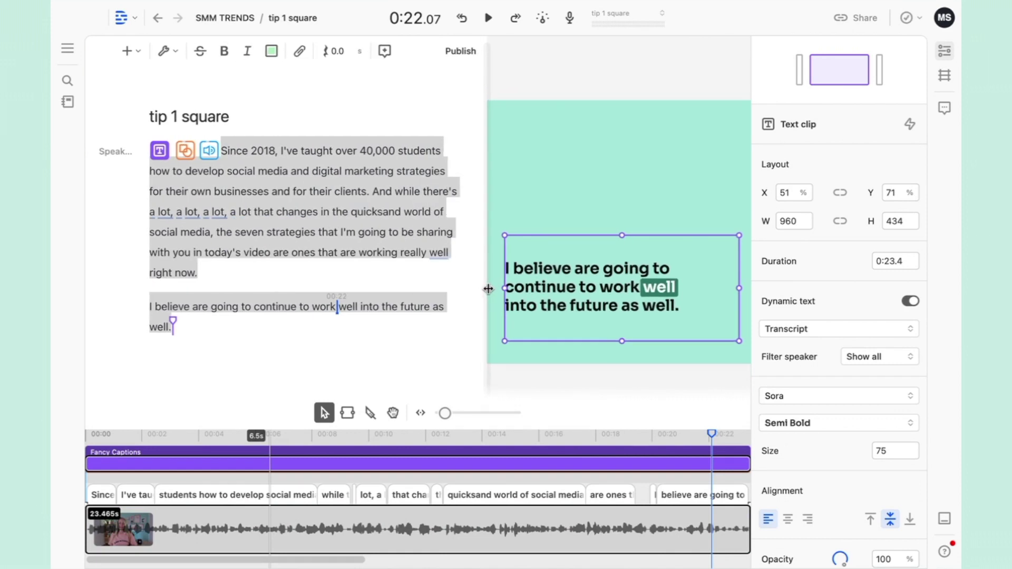
pyautogui.click(788, 521)
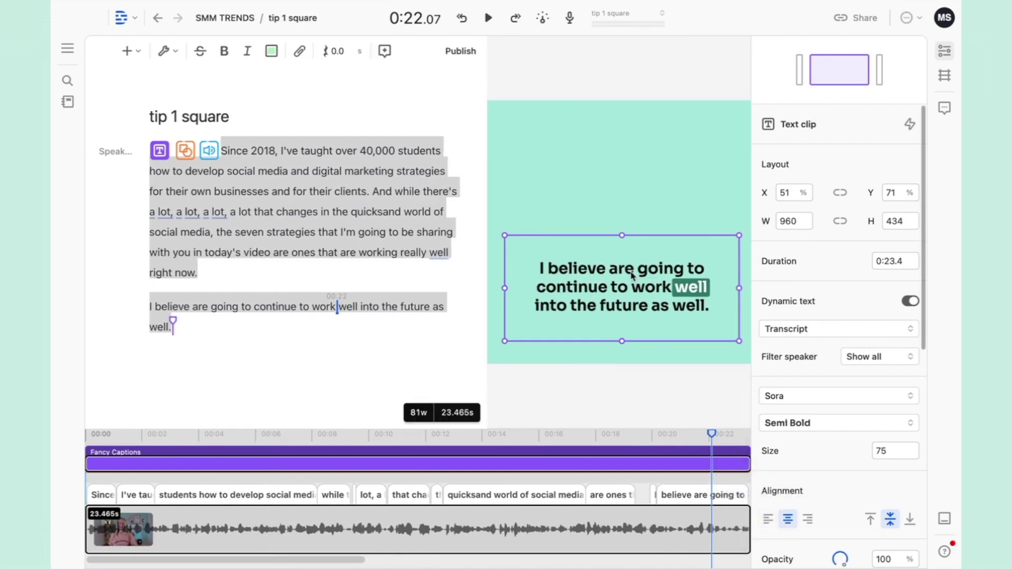
pyautogui.moveTo(621, 235); pyautogui.dragTo(621, 250)
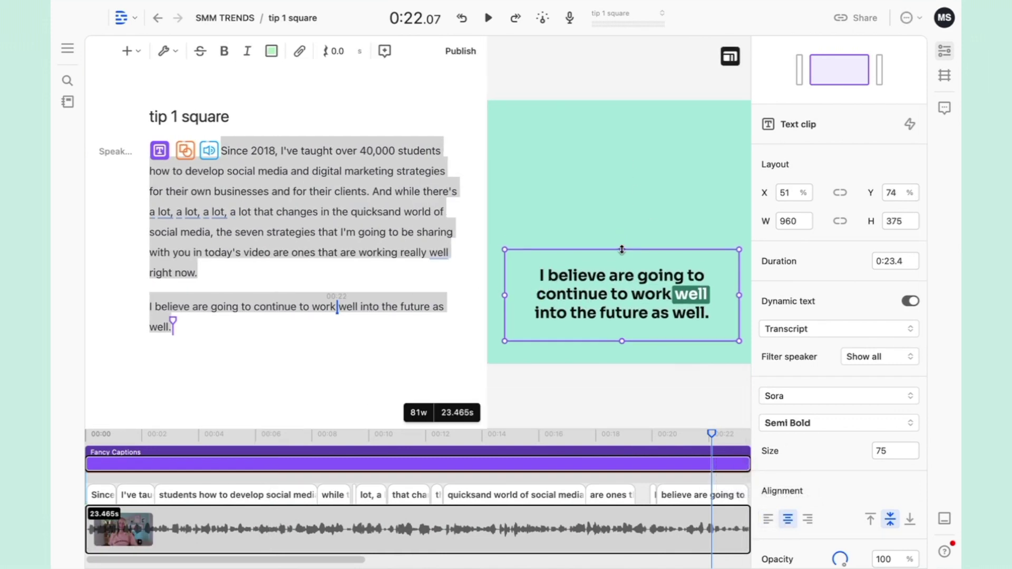
pyautogui.moveTo(634, 305); pyautogui.dragTo(629, 294)
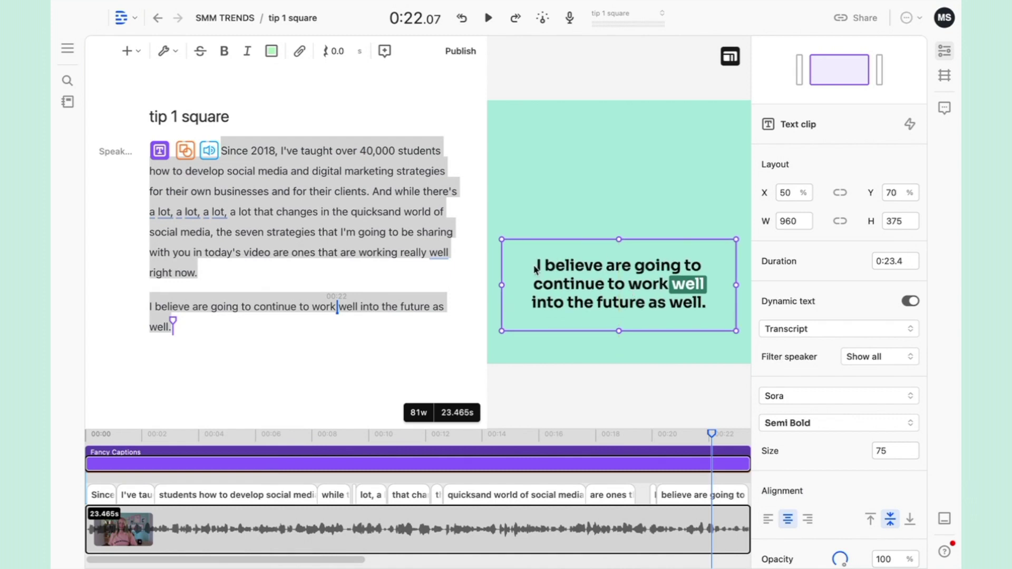
pyautogui.keyDown('shift'); pyautogui.click(269, 190); pyautogui.keyUp('shift')
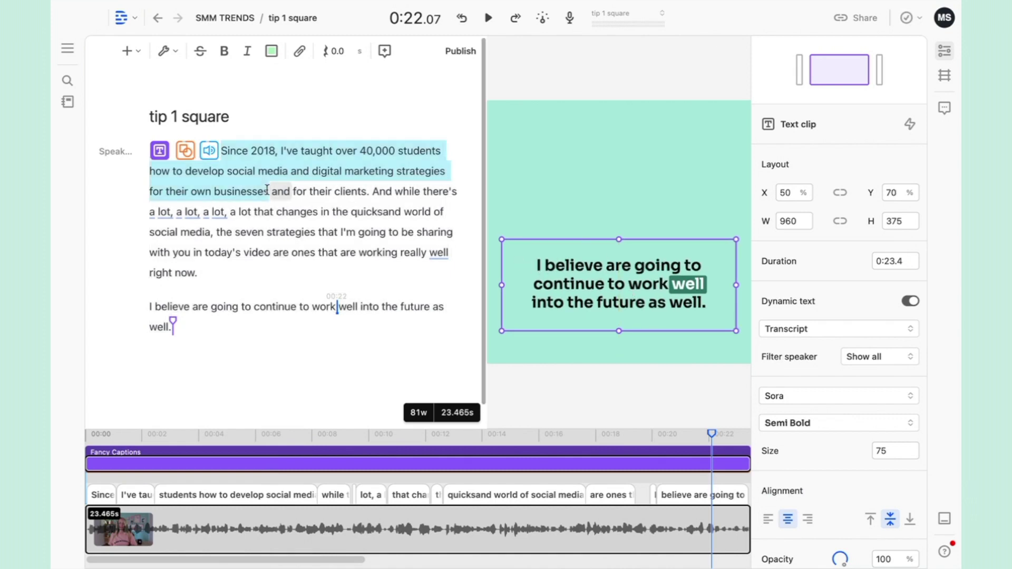
# Step: Add the mags headshot.png image from Project Files across the whole script
pyautogui.hotkey('ctrl', 'a')
pyautogui.click(68, 103)
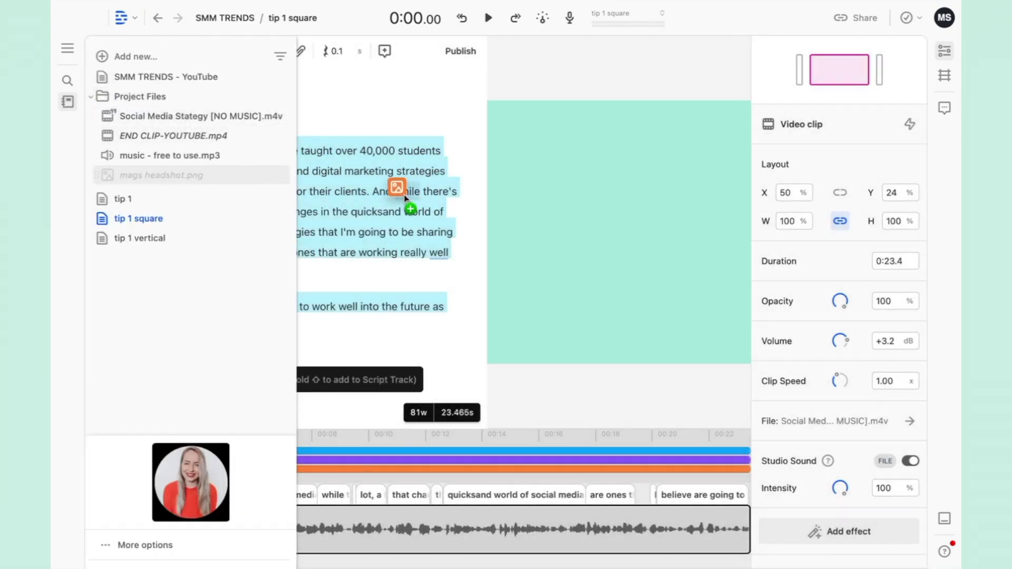
pyautogui.moveTo(168, 180); pyautogui.dragTo(406, 198)
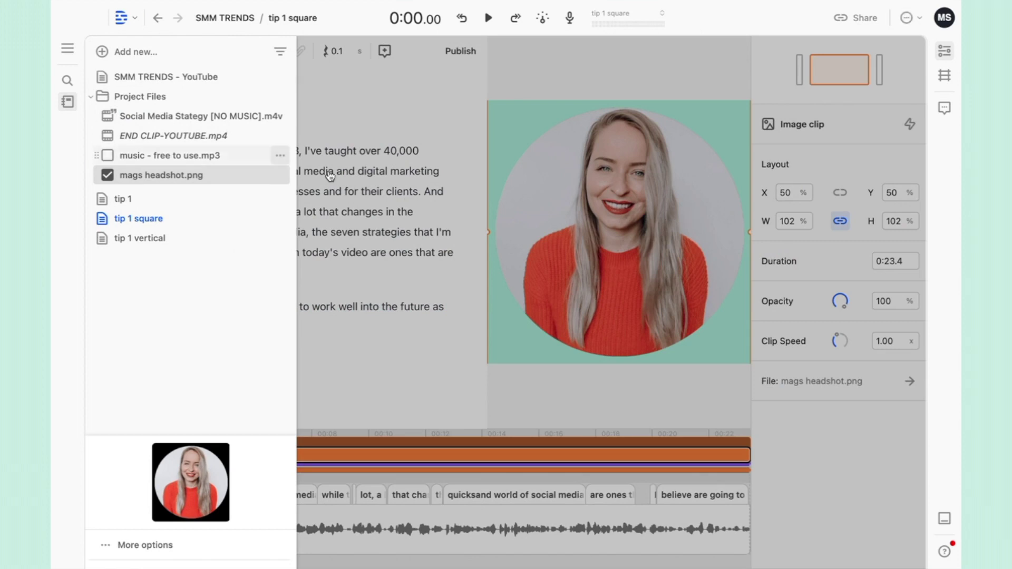
pyautogui.click(417, 160)
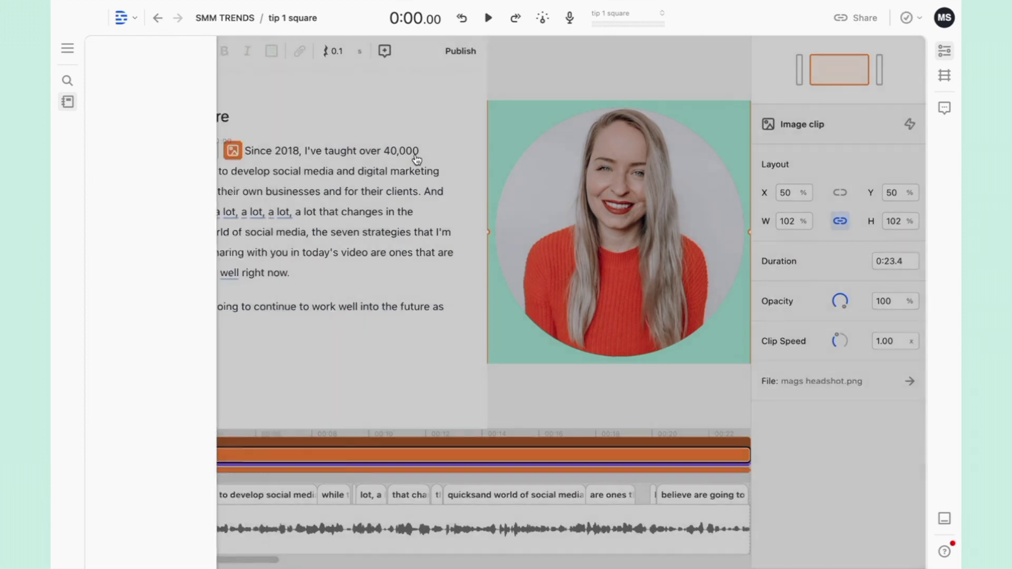
# Step: Shrink the headshot to about 59 percent and place it near the top centre
pyautogui.moveTo(613, 203); pyautogui.dragTo(570, 242)
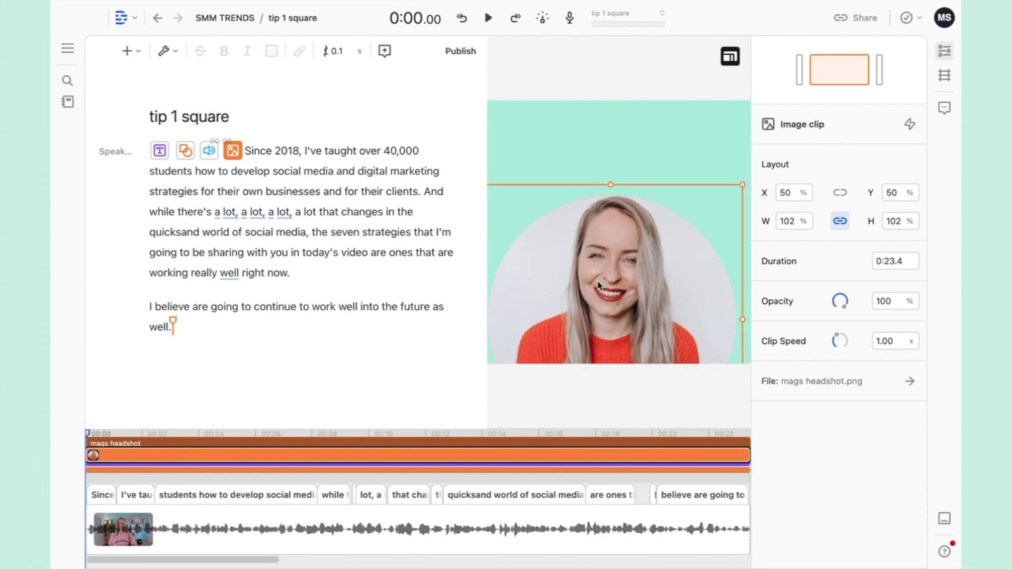
pyautogui.moveTo(706, 135); pyautogui.dragTo(601, 247)
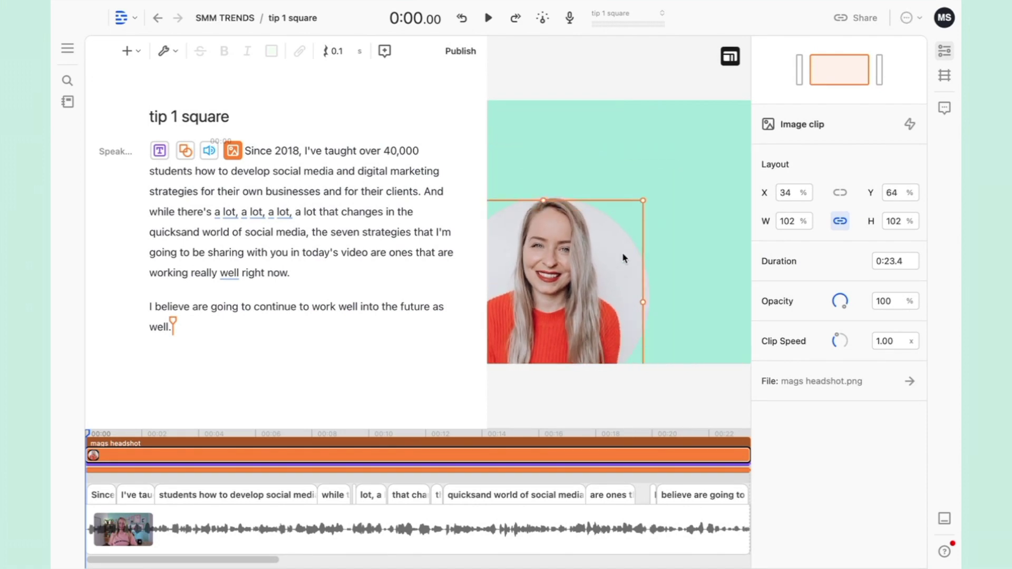
pyautogui.moveTo(544, 282)
pyautogui.mouseDown()
pyautogui.moveTo(637, 160)
pyautogui.moveTo(620, 154)
pyautogui.mouseUp()
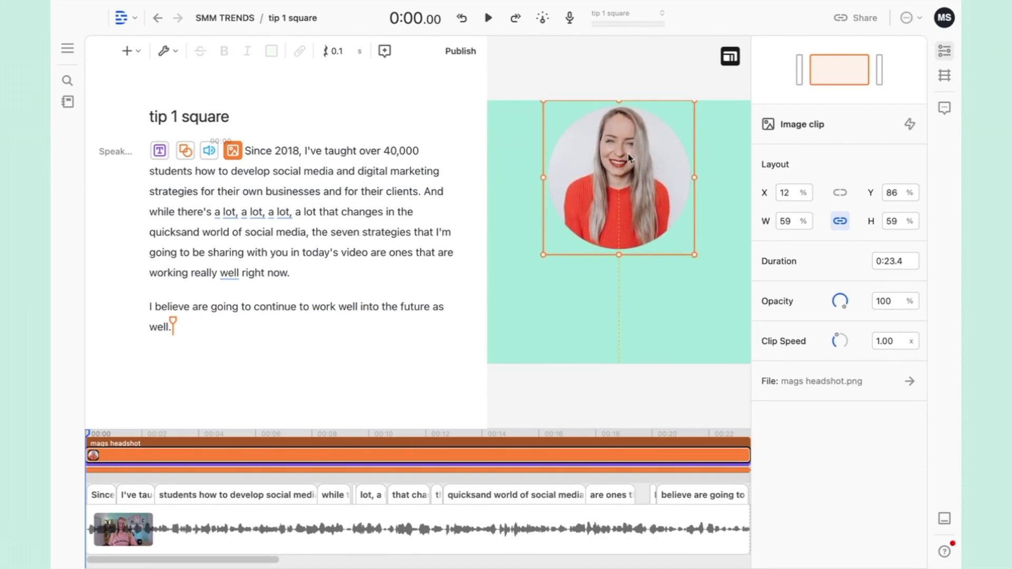
pyautogui.moveTo(695, 255); pyautogui.dragTo(661, 221)
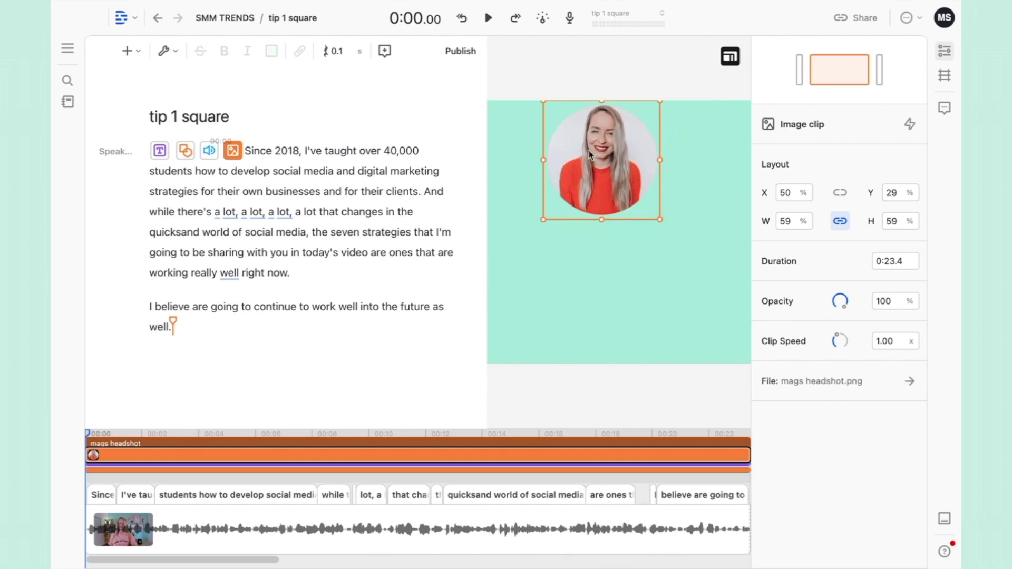
pyautogui.moveTo(576, 142); pyautogui.dragTo(594, 154)
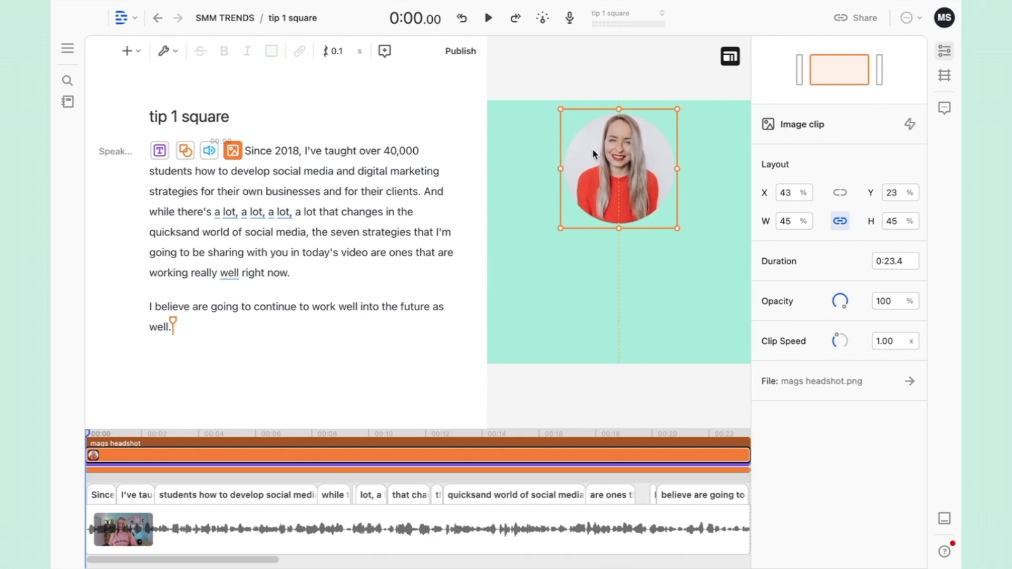
pyautogui.click(716, 141)
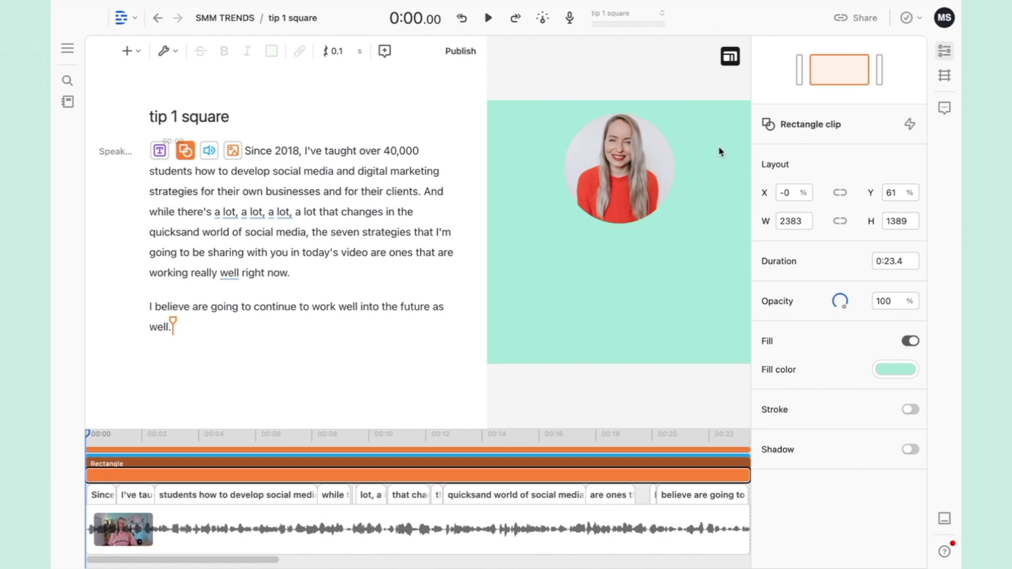
# Step: Lower the teal background's top edge so it covers only the lower half
pyautogui.moveTo(736, 157)
pyautogui.mouseDown()
pyautogui.moveTo(732, 274)
pyautogui.moveTo(673, 284)
pyautogui.mouseUp()
pyautogui.click(661, 294)
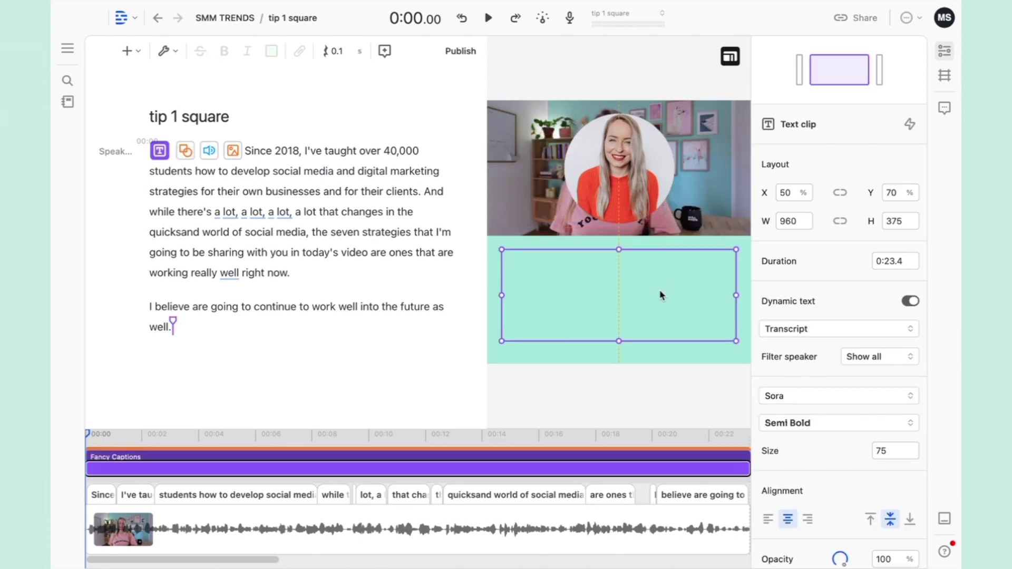
pyautogui.click(229, 171)
pyautogui.hotkey('ctrl', 'a')
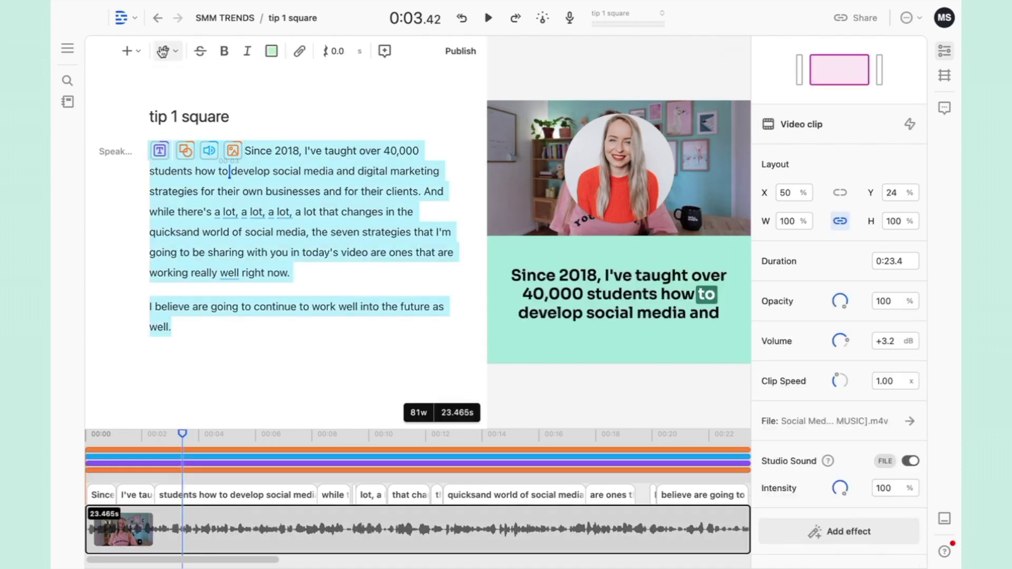
# Step: Insert a Rectangle shape with a white fill
pyautogui.click(163, 51)
pyautogui.click(127, 51)
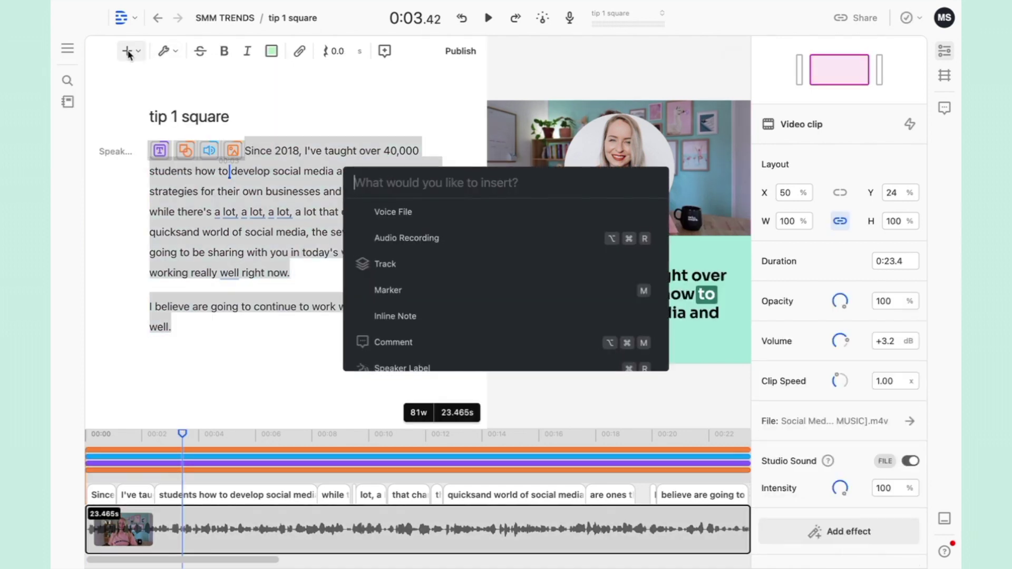
pyautogui.write('re')
pyautogui.press('Return')
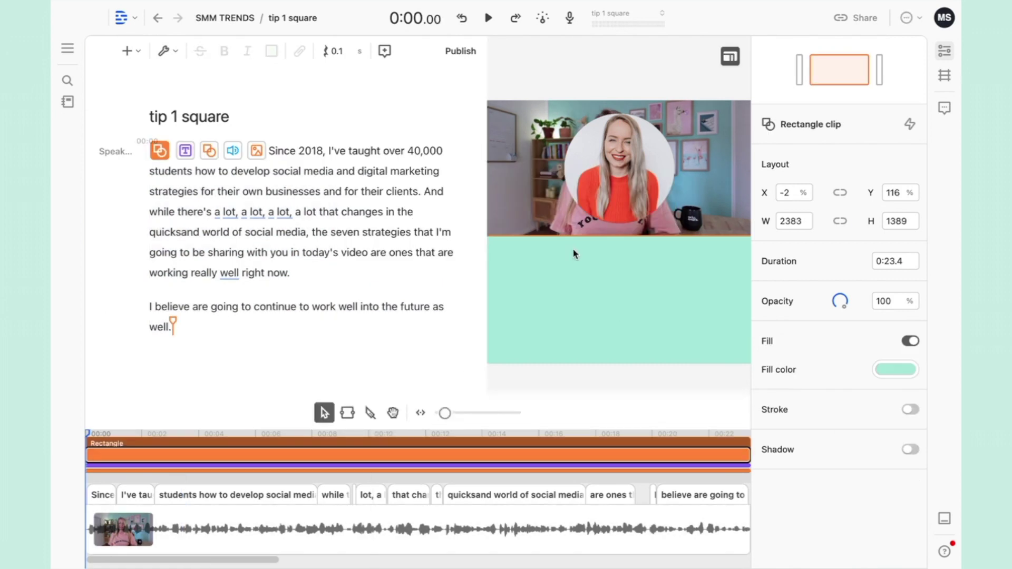
pyautogui.click(896, 370)
pyautogui.click(765, 322)
pyautogui.click(657, 312)
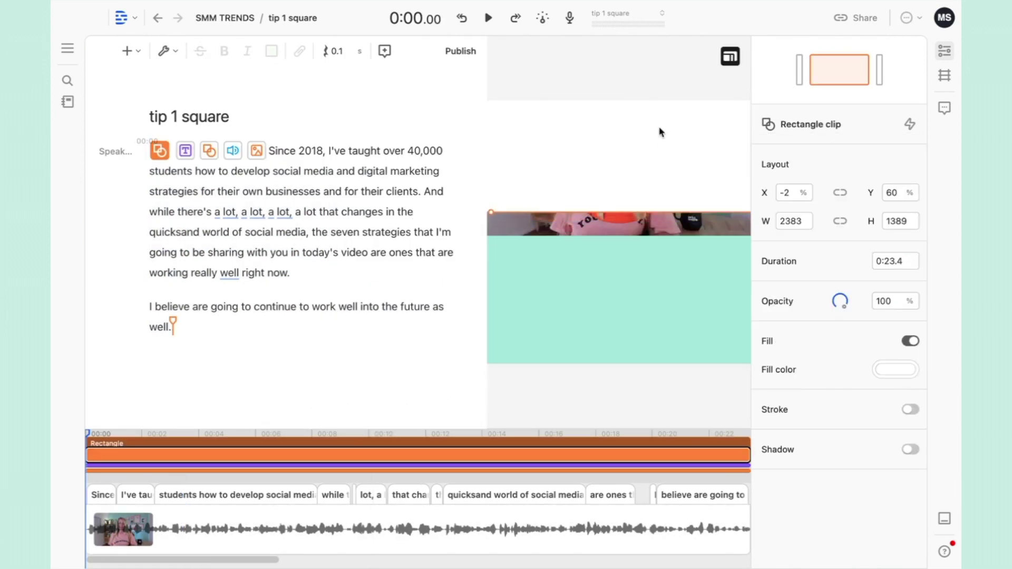
# Step: Move the white rectangle behind the headshot and preview the layout from 7.6 seconds
pyautogui.rightClick(333, 459)
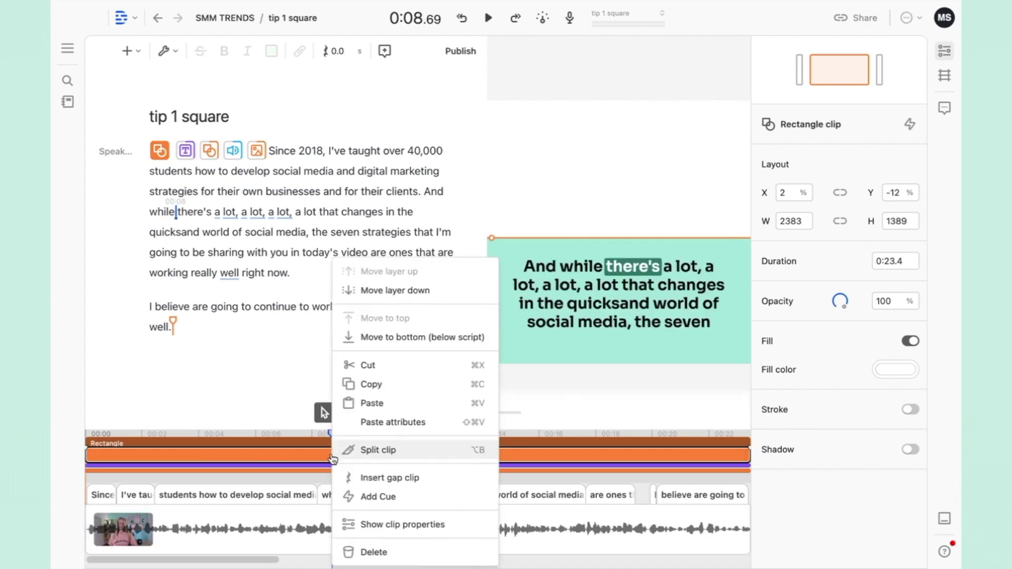
pyautogui.click(401, 291)
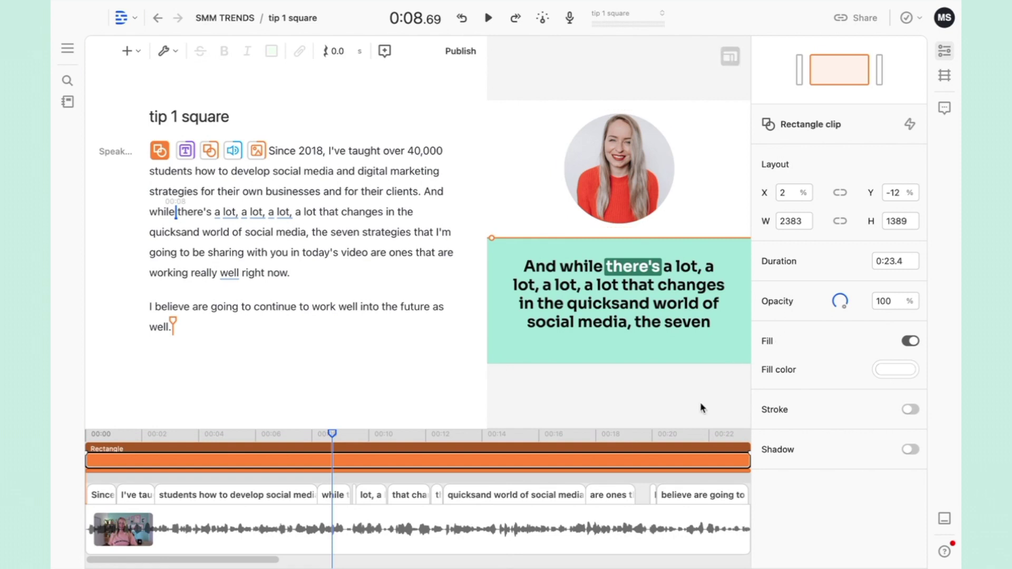
pyautogui.click(302, 440)
pyautogui.press('space')
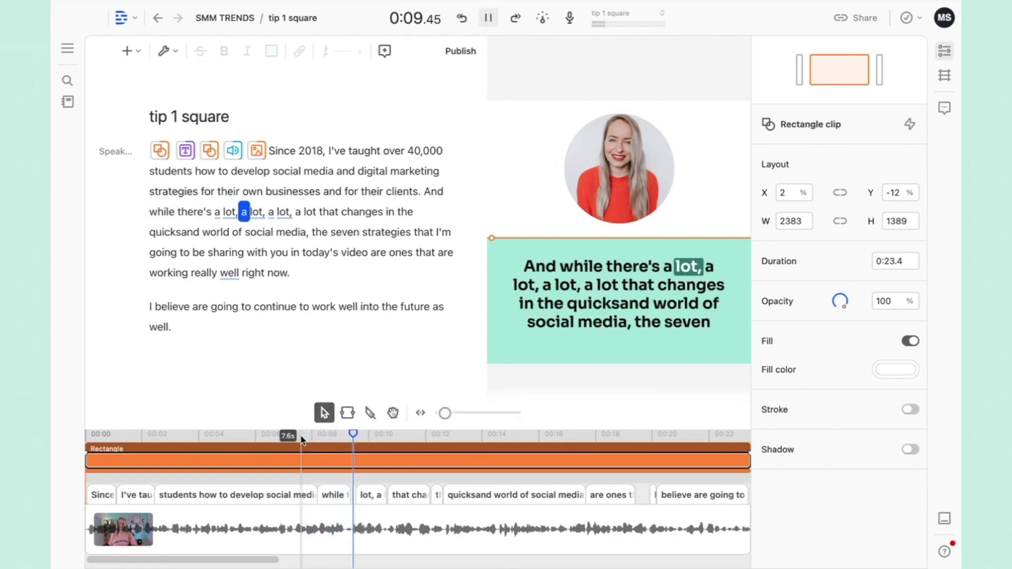
pyautogui.press('space')
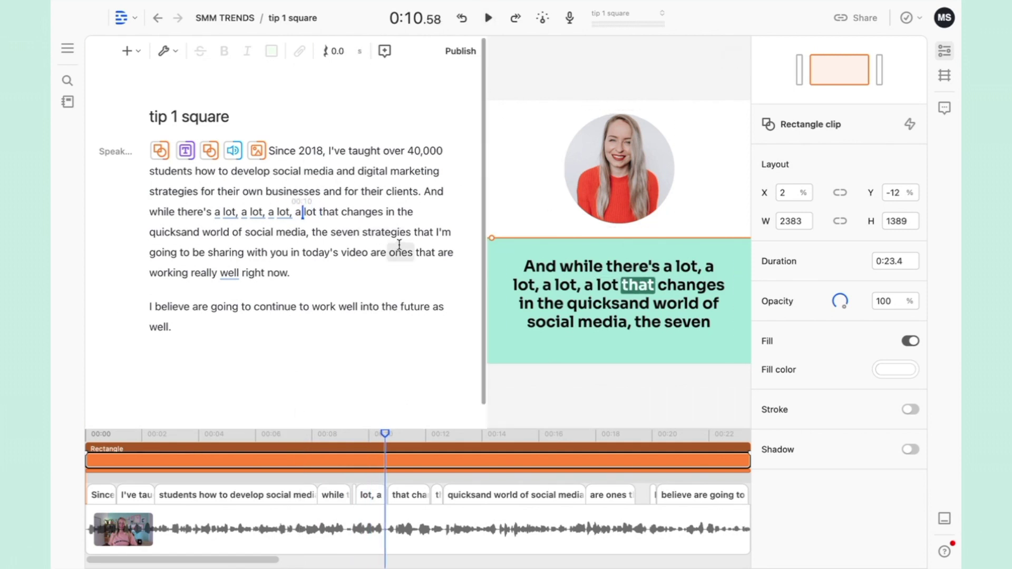
pyautogui.click(349, 230)
# Step: Insert an audio waveform across the whole script using the Circle style
pyautogui.hotkey('ctrl', 'a')
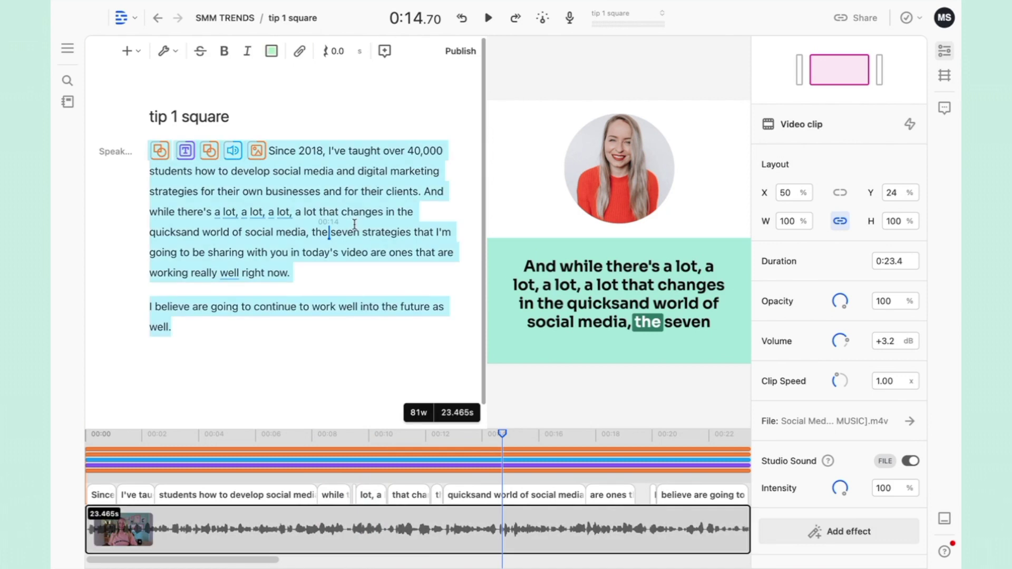
pyautogui.click(127, 53)
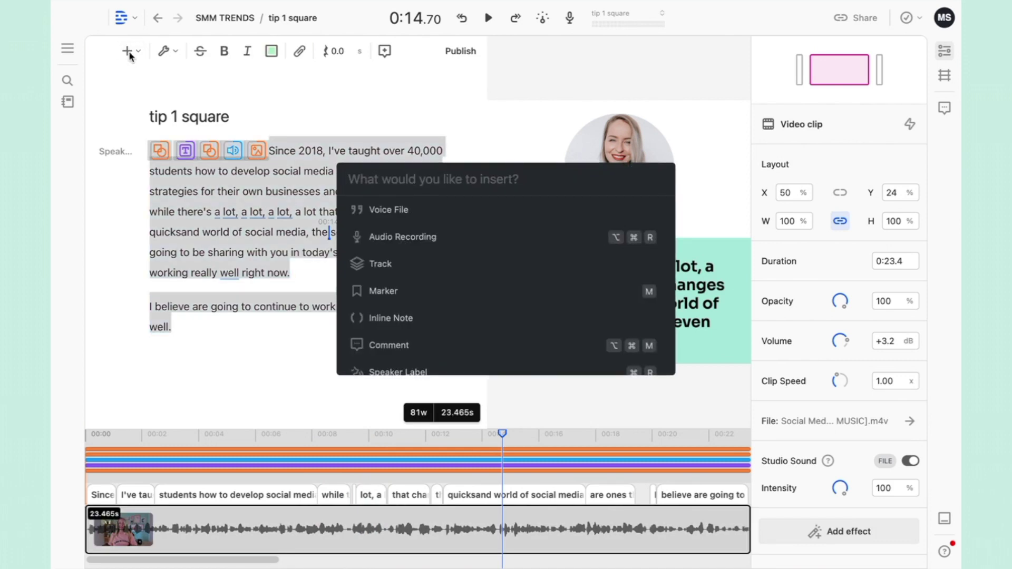
pyautogui.write('w')
pyautogui.click(389, 206)
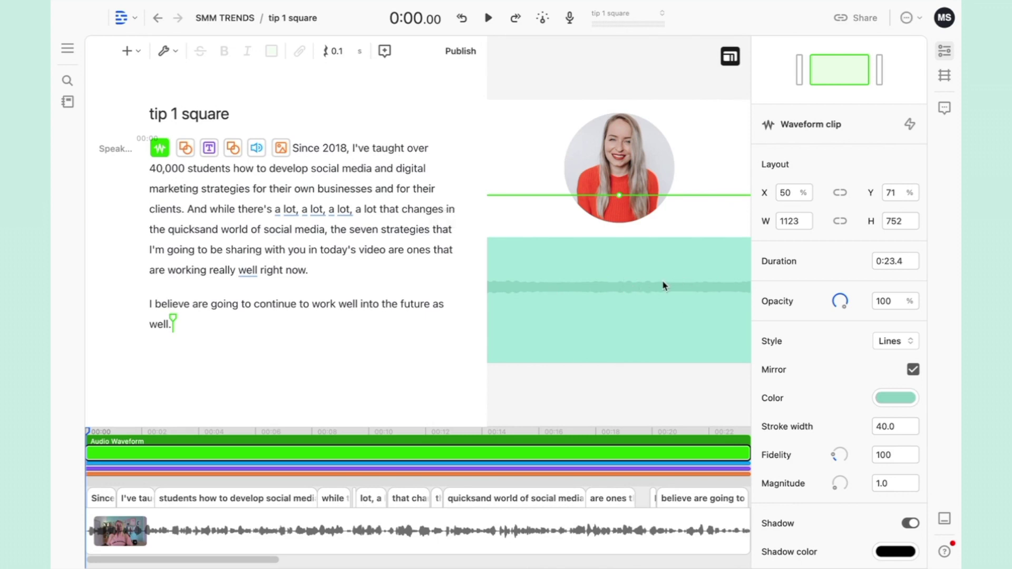
pyautogui.click(911, 348)
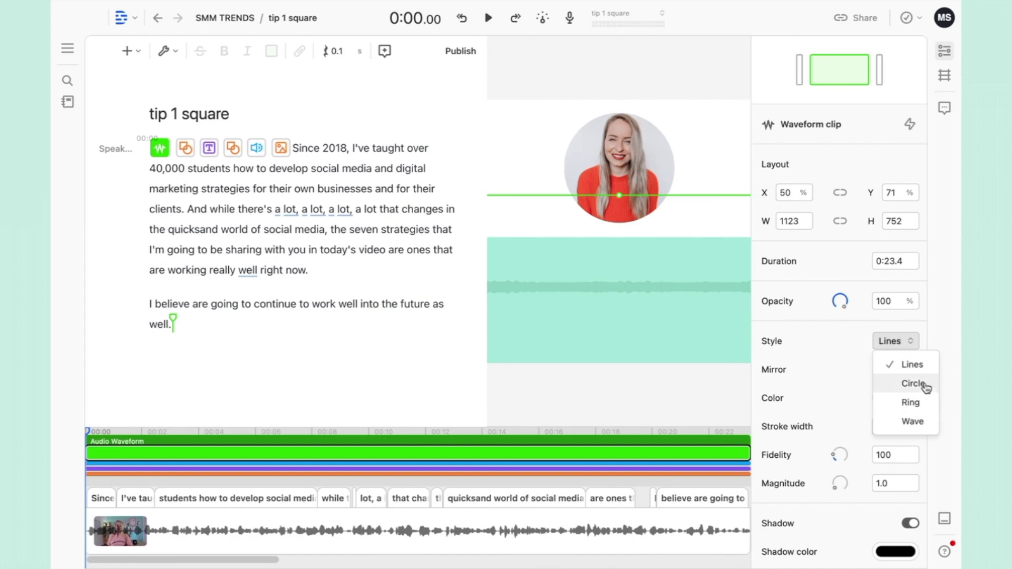
pyautogui.click(913, 384)
# Step: Size and centre the waveform ring on the headshot, then move its layer down
pyautogui.moveTo(651, 332)
pyautogui.mouseDown()
pyautogui.moveTo(644, 204)
pyautogui.moveTo(678, 193)
pyautogui.mouseUp()
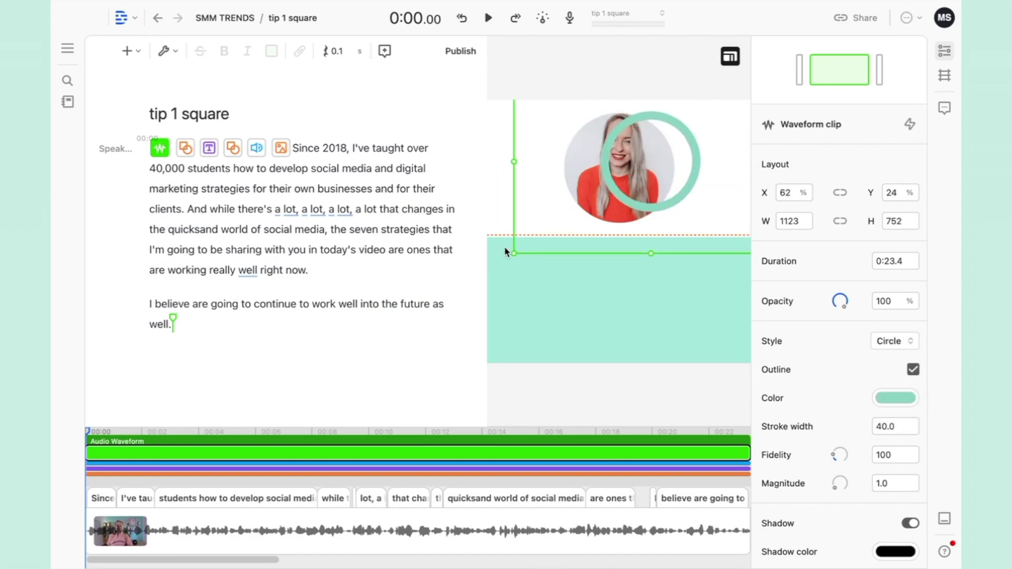
pyautogui.moveTo(515, 251); pyautogui.dragTo(448, 287)
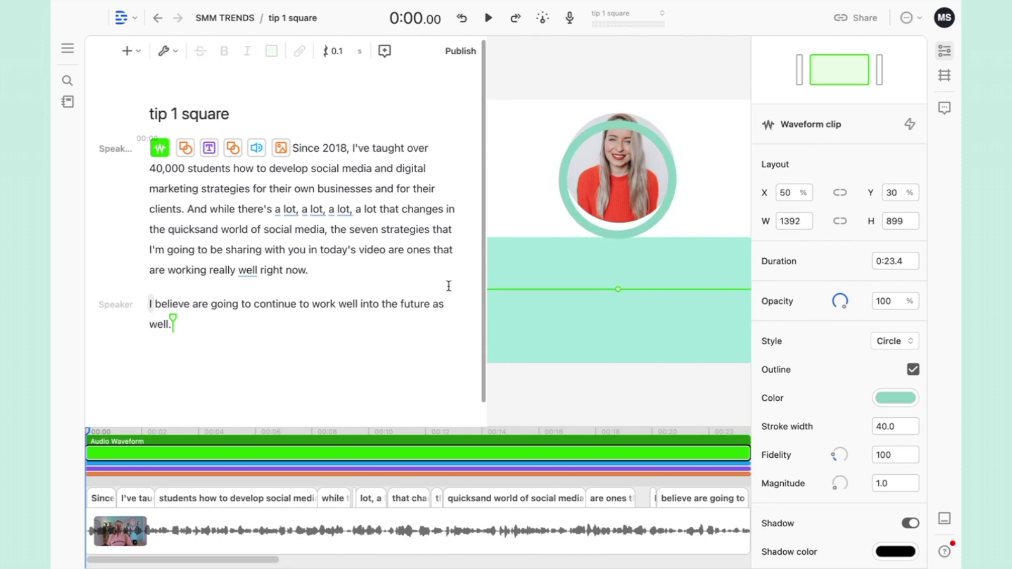
pyautogui.moveTo(625, 270); pyautogui.dragTo(627, 259)
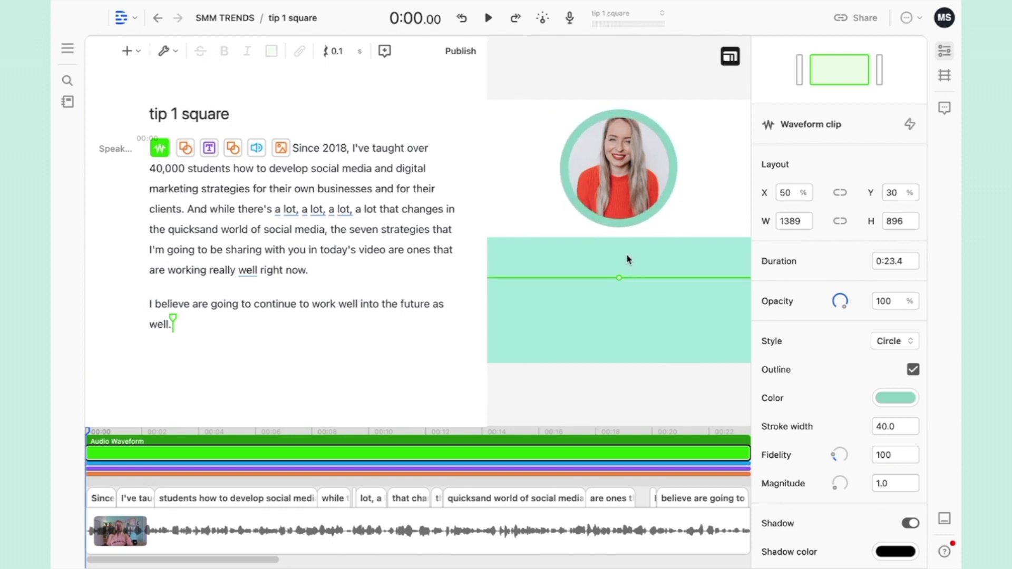
pyautogui.rightClick(366, 453)
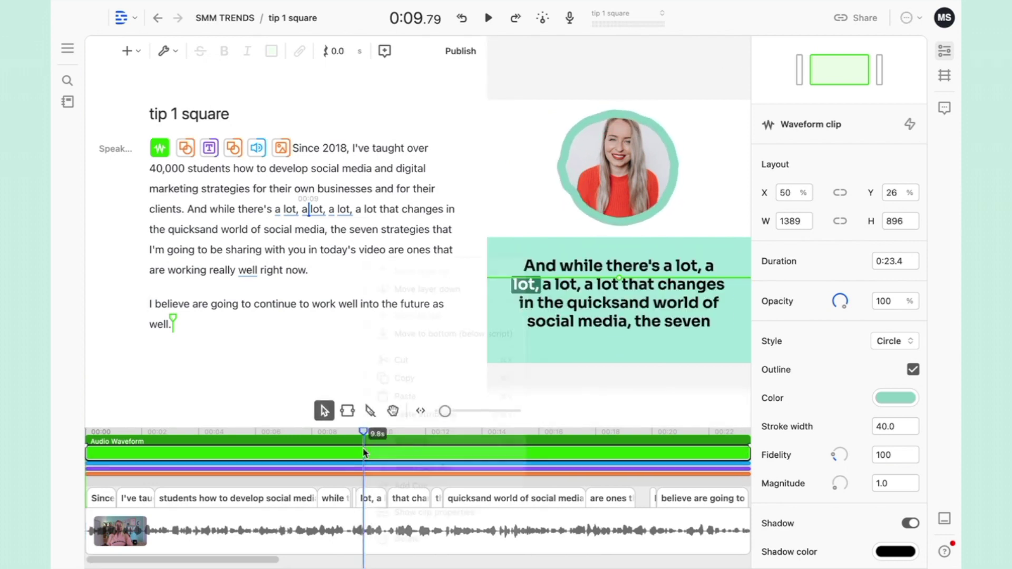
pyautogui.click(432, 291)
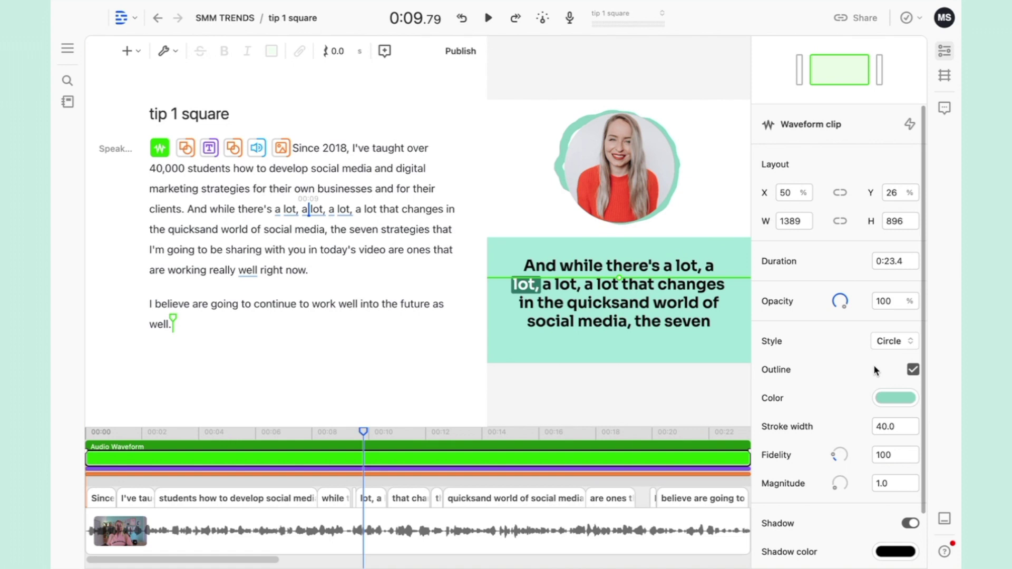
# Step: Preview the ring from the start of the script, then reselect the waveform clip
pyautogui.click(292, 147)
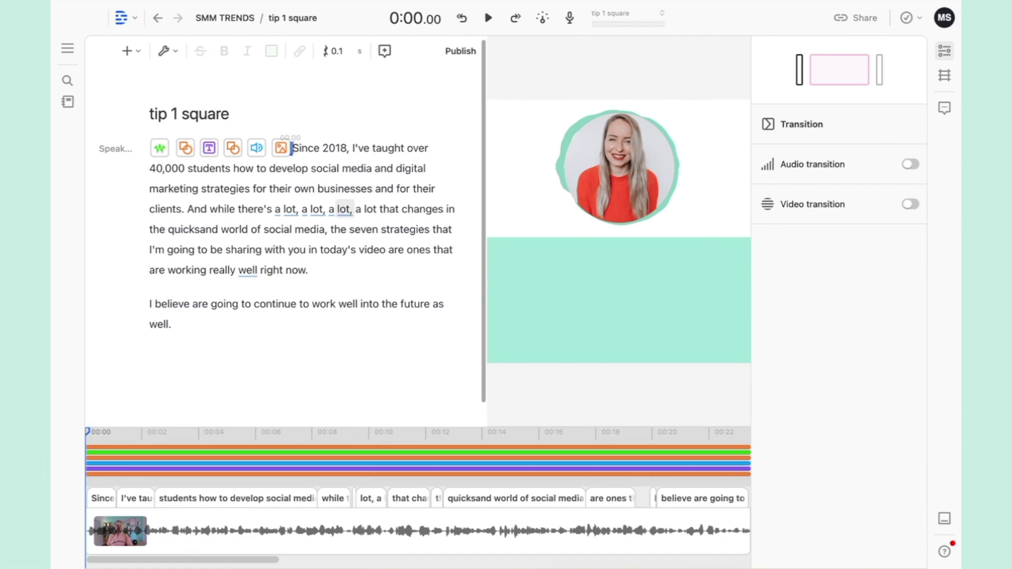
pyautogui.press('space')
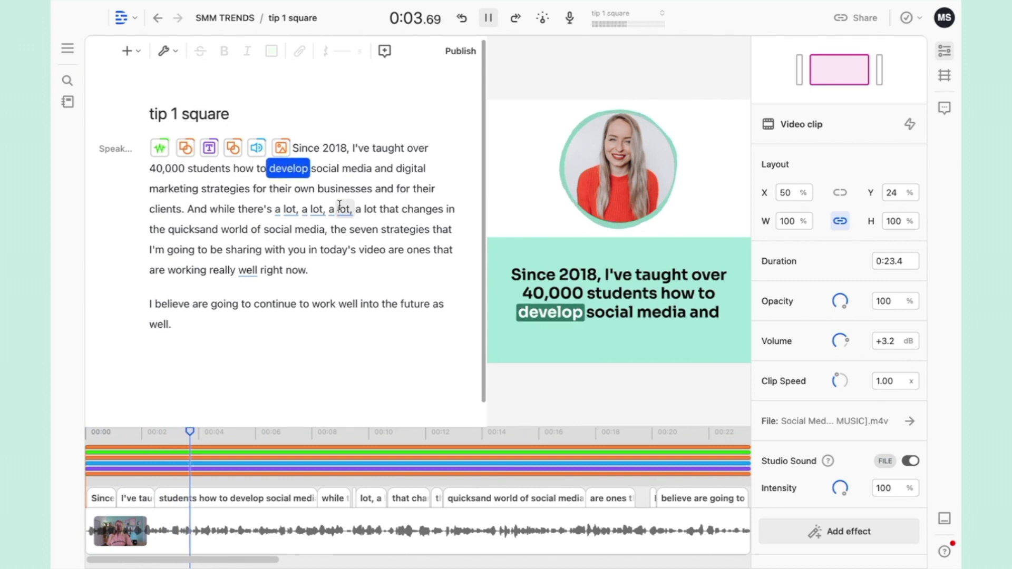
pyautogui.press('space')
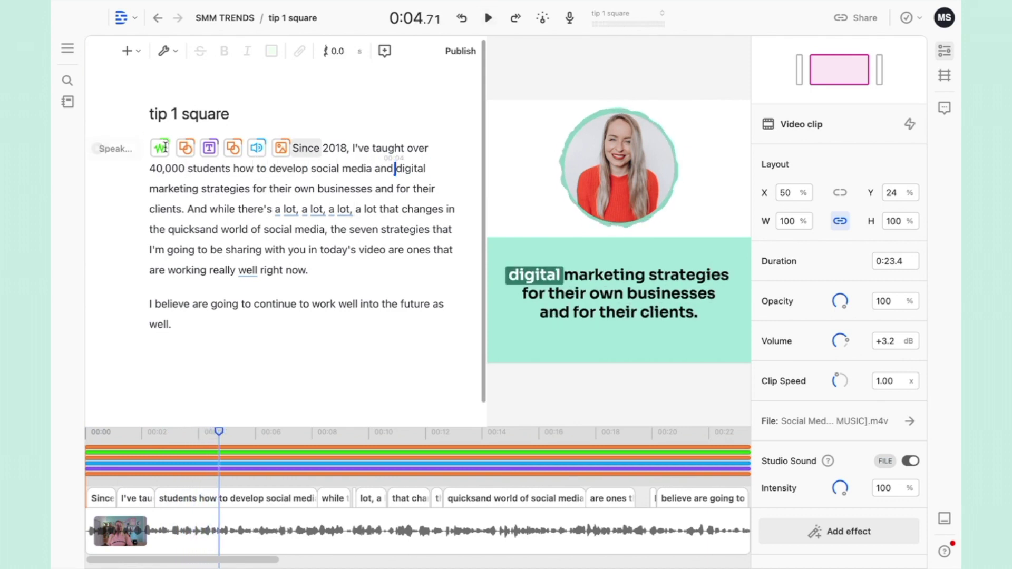
pyautogui.click(162, 149)
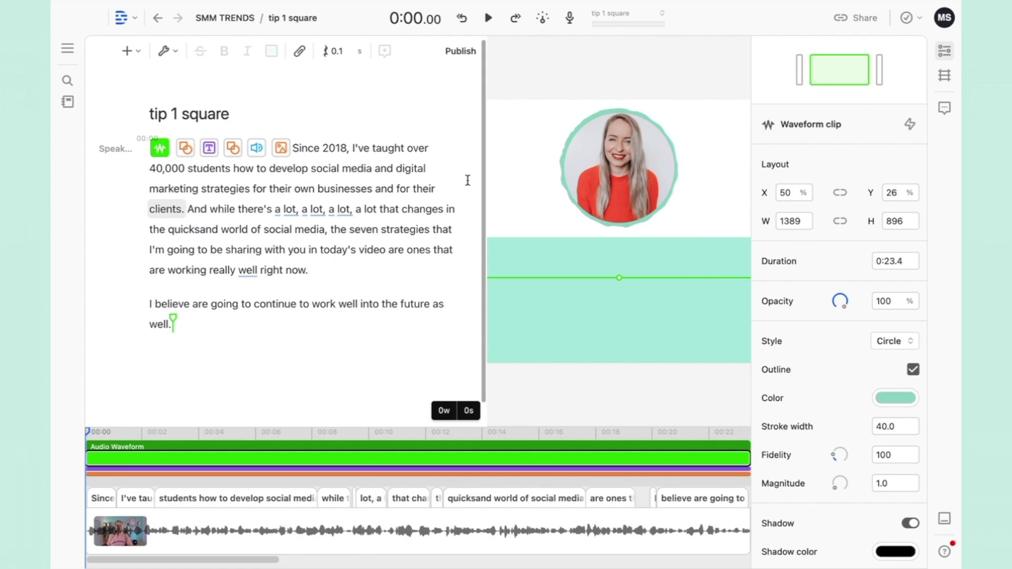
pyautogui.moveTo(618, 300)
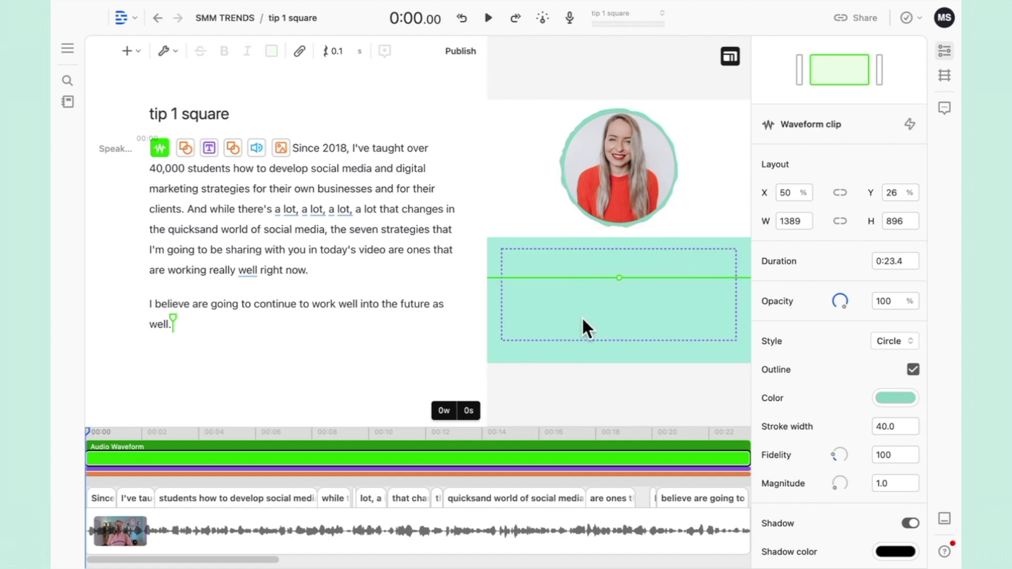
pyautogui.click(505, 441)
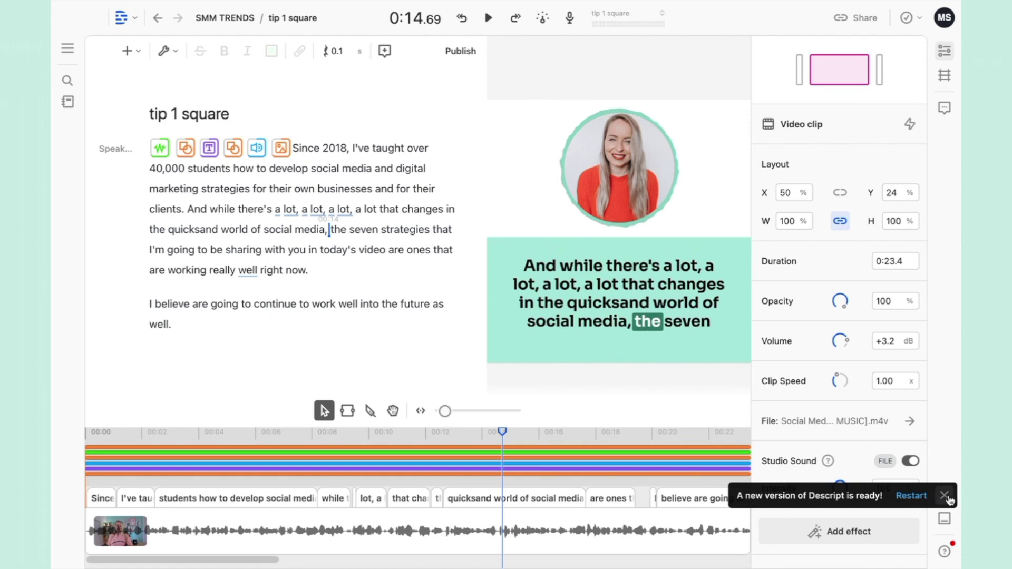
pyautogui.click(946, 497)
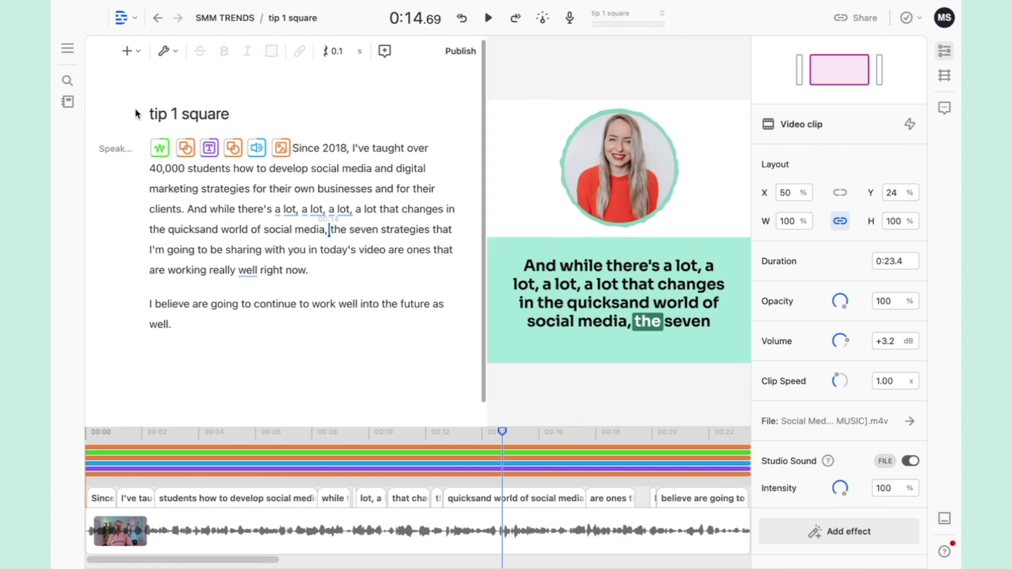
# Step: Open the tip 1 vertical composition and set its orientation to Portrait 9:16
pyautogui.click(67, 102)
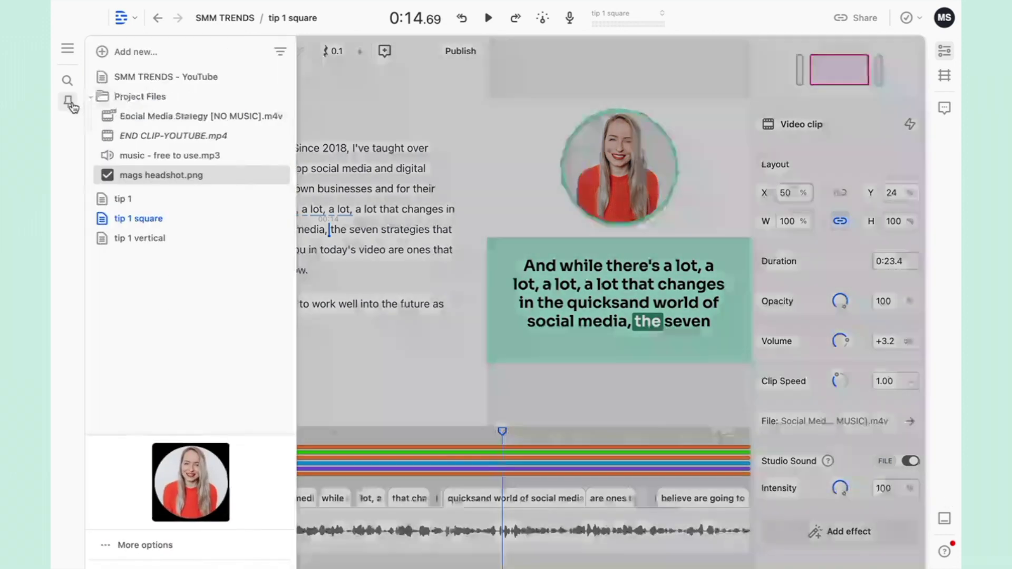
pyautogui.click(155, 238)
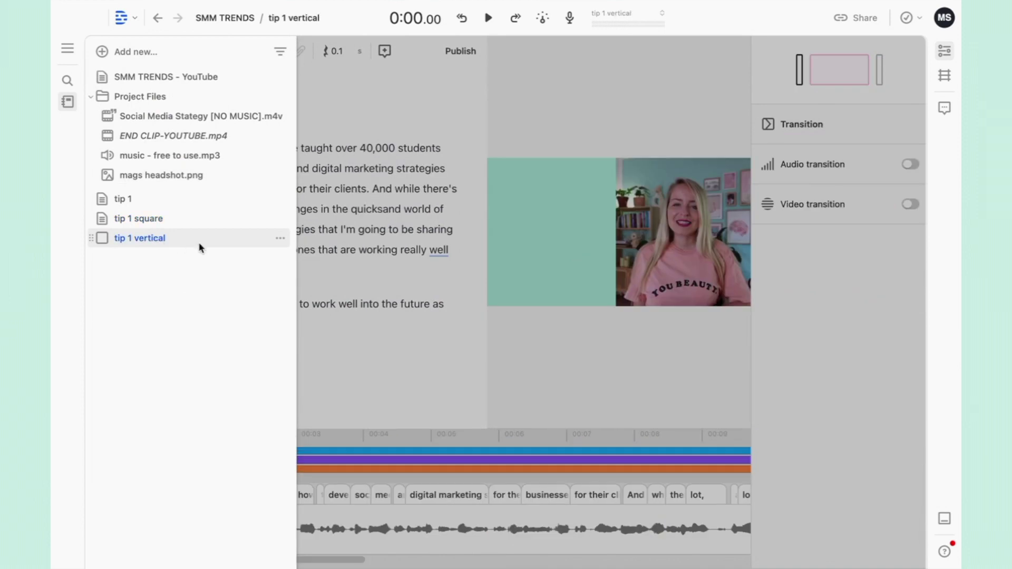
pyautogui.click(466, 343)
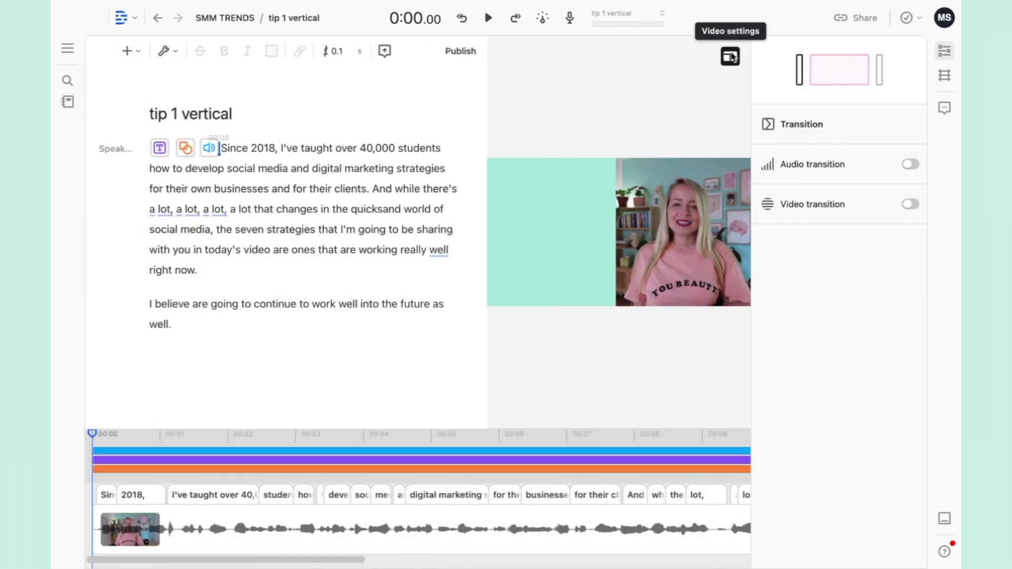
pyautogui.click(730, 57)
pyautogui.click(682, 90)
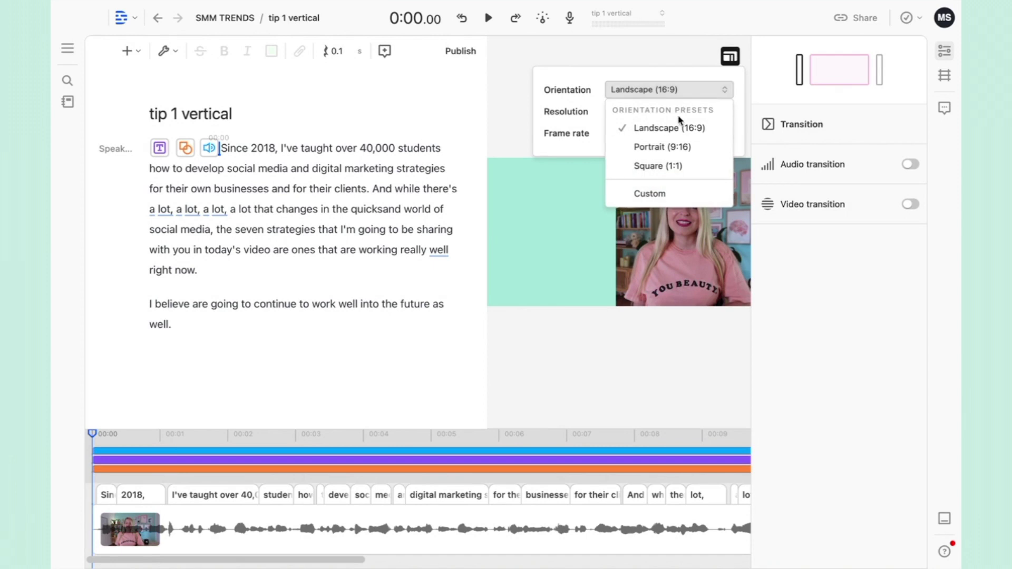
pyautogui.click(677, 147)
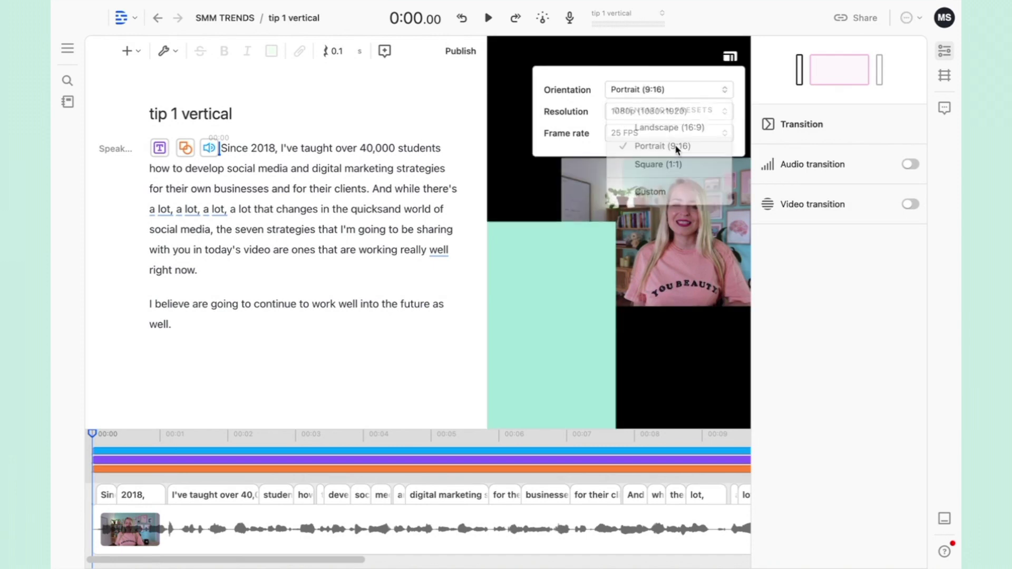
pyautogui.click(730, 225)
# Step: Move the video to the top and stretch the mint rectangle beneath it
pyautogui.moveTo(731, 226)
pyautogui.mouseDown()
pyautogui.moveTo(716, 162)
pyautogui.moveTo(910, 346)
pyautogui.moveTo(472, 253)
pyautogui.moveTo(543, 251)
pyautogui.mouseUp()
pyautogui.moveTo(669, 170); pyautogui.dragTo(667, 153)
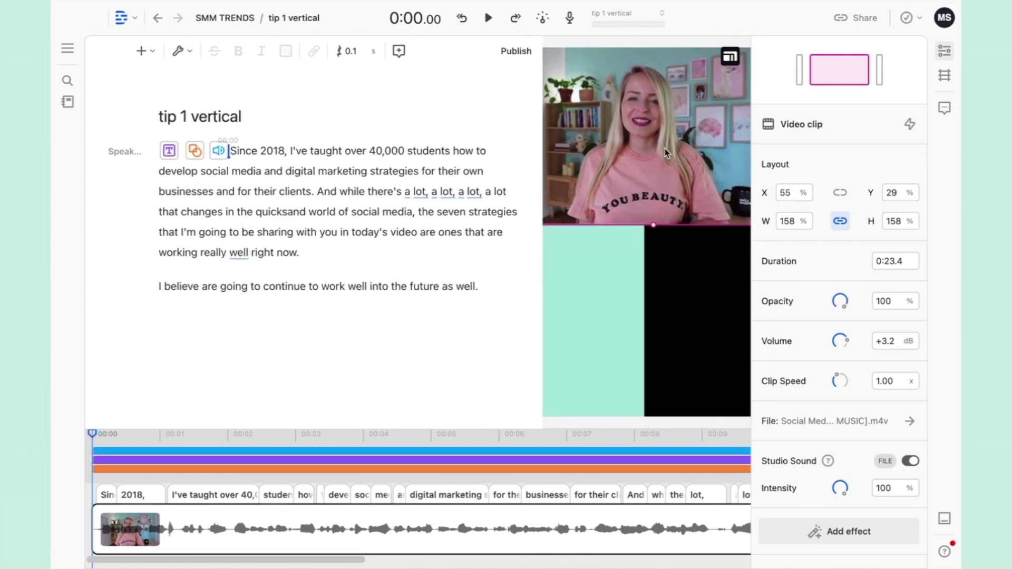
pyautogui.click(588, 279)
pyautogui.moveTo(644, 328); pyautogui.dragTo(779, 322)
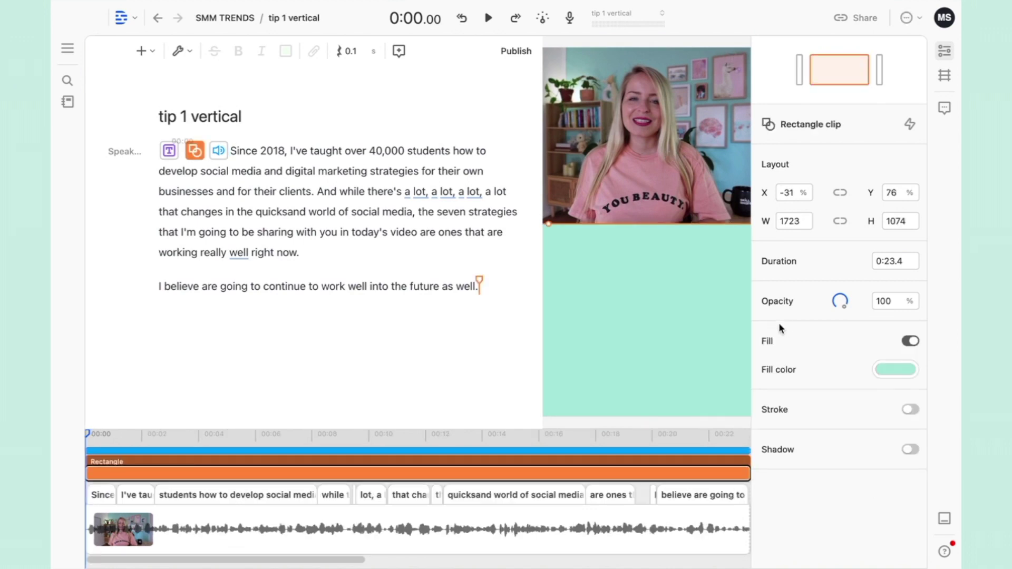
pyautogui.moveTo(694, 282); pyautogui.dragTo(694, 277)
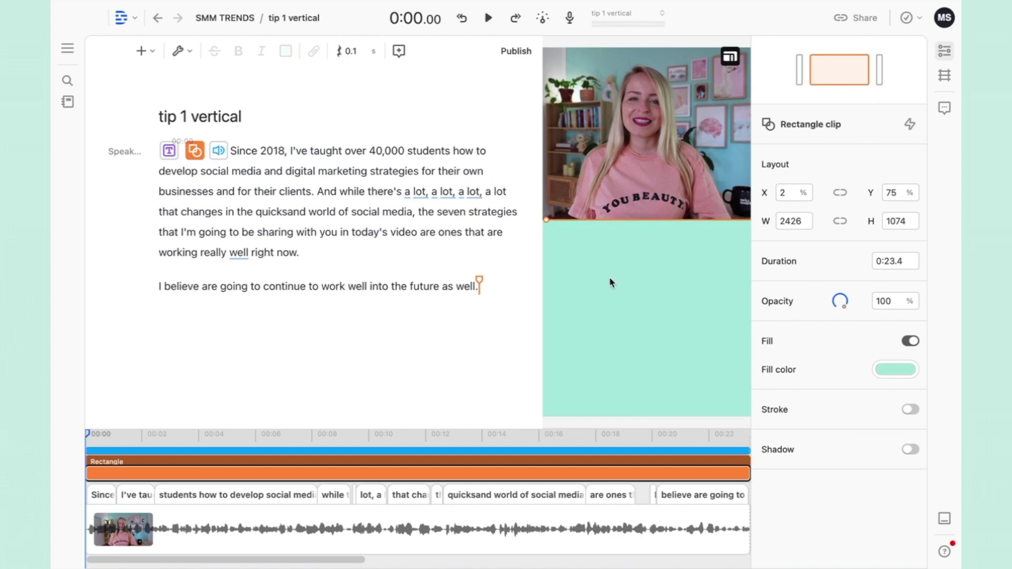
# Step: Widen, shorten and lower the captions box in the portrait frame
pyautogui.click(169, 151)
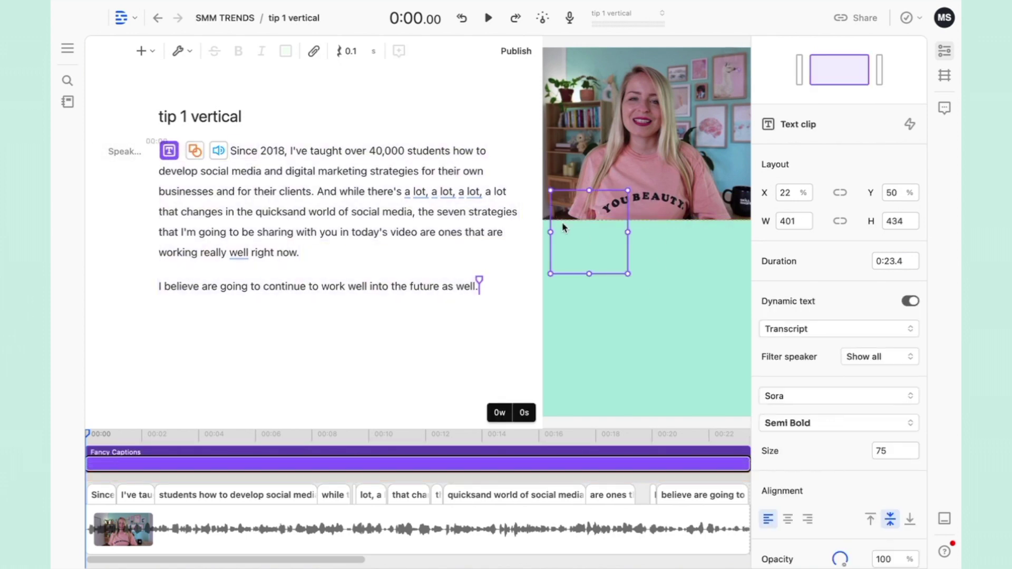
pyautogui.moveTo(627, 232); pyautogui.dragTo(735, 236)
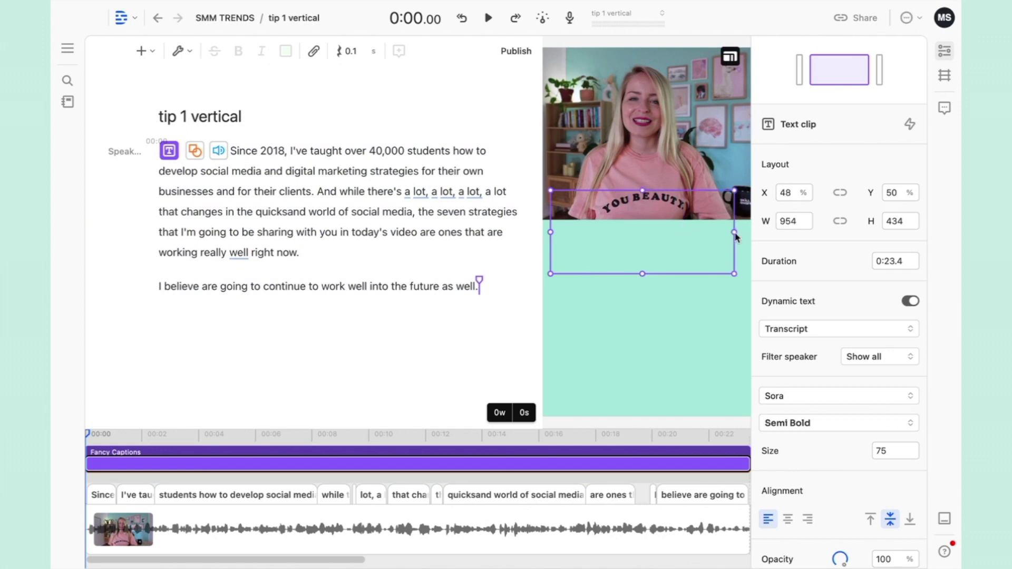
pyautogui.moveTo(643, 190); pyautogui.dragTo(644, 205)
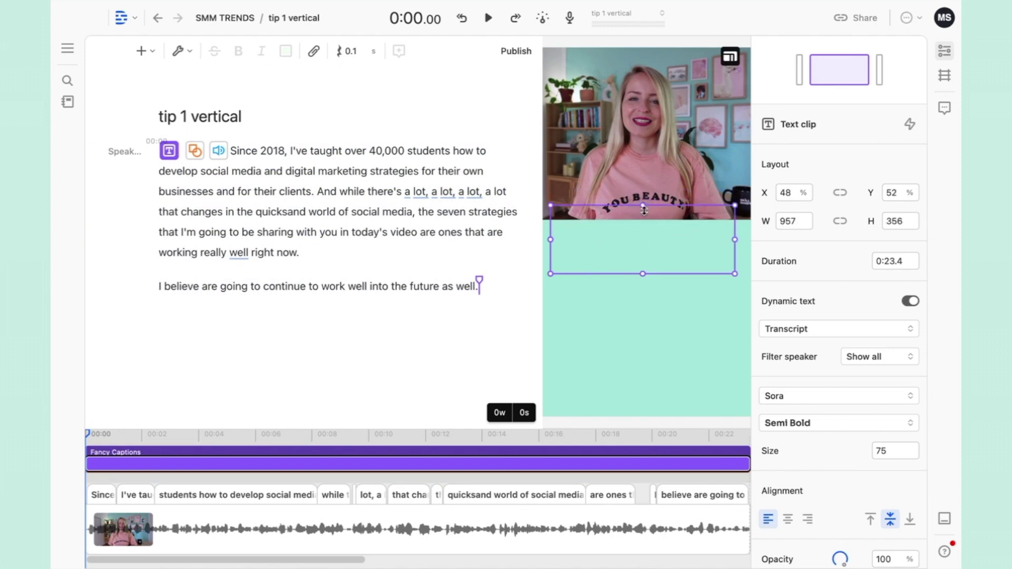
pyautogui.moveTo(653, 259)
pyautogui.mouseDown()
pyautogui.moveTo(646, 340)
pyautogui.moveTo(653, 290)
pyautogui.mouseUp()
pyautogui.moveTo(892, 450)
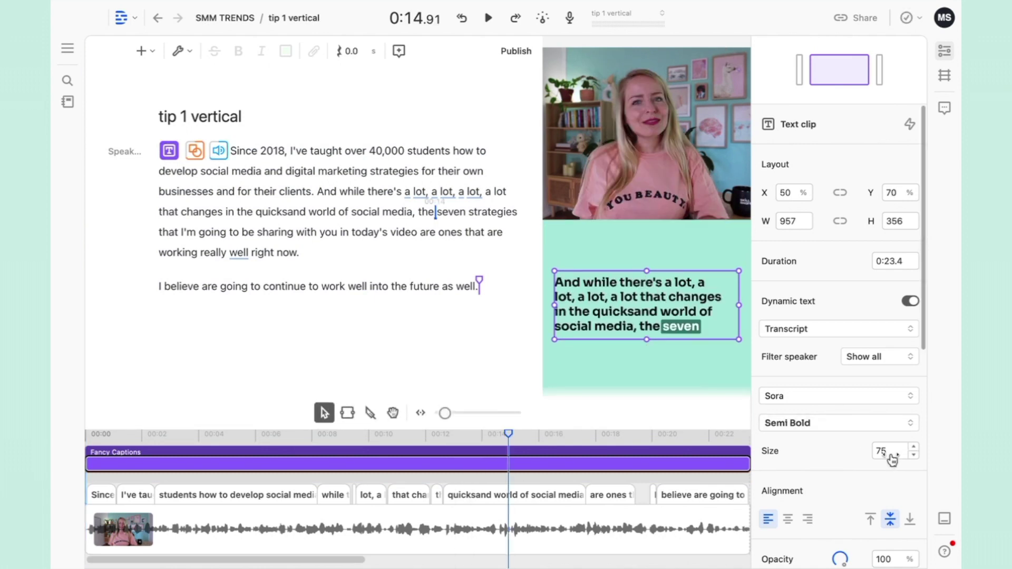
# Step: Set caption size to 98, trim to two lines, centre-align, and nudge the box up
pyautogui.moveTo(889, 462); pyautogui.dragTo(957, 459)
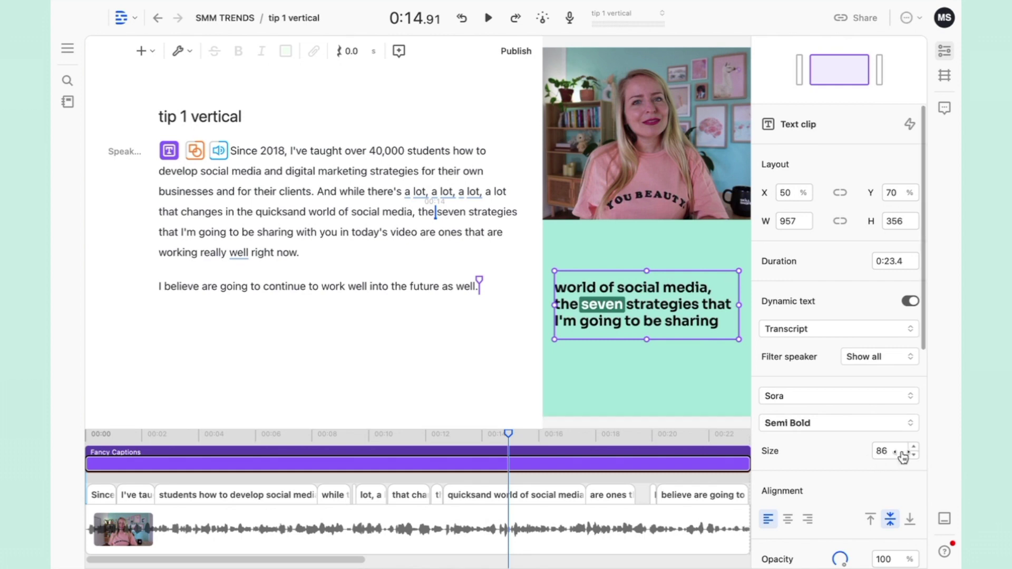
pyautogui.moveTo(884, 452); pyautogui.dragTo(957, 451)
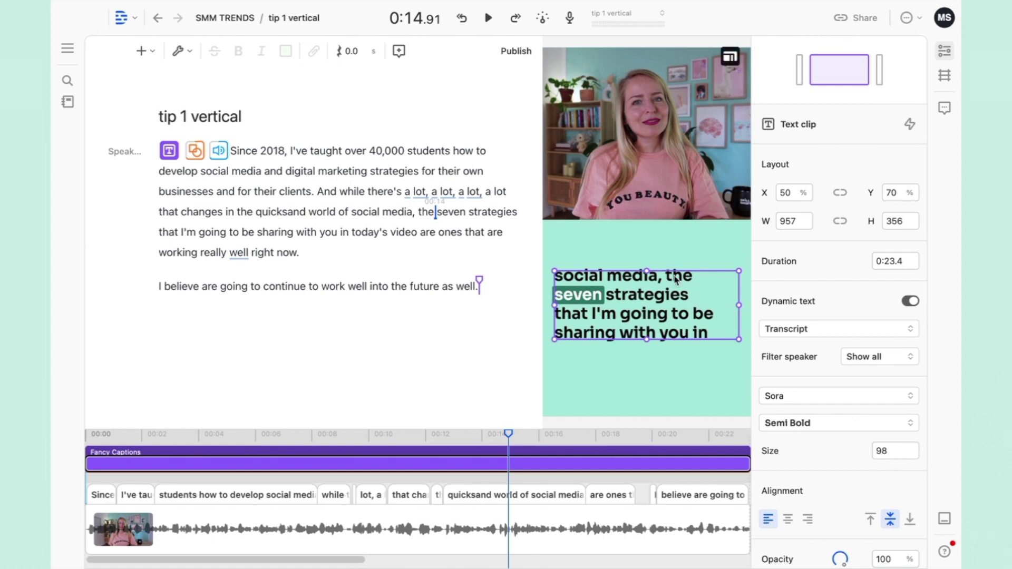
pyautogui.moveTo(647, 271); pyautogui.dragTo(648, 300)
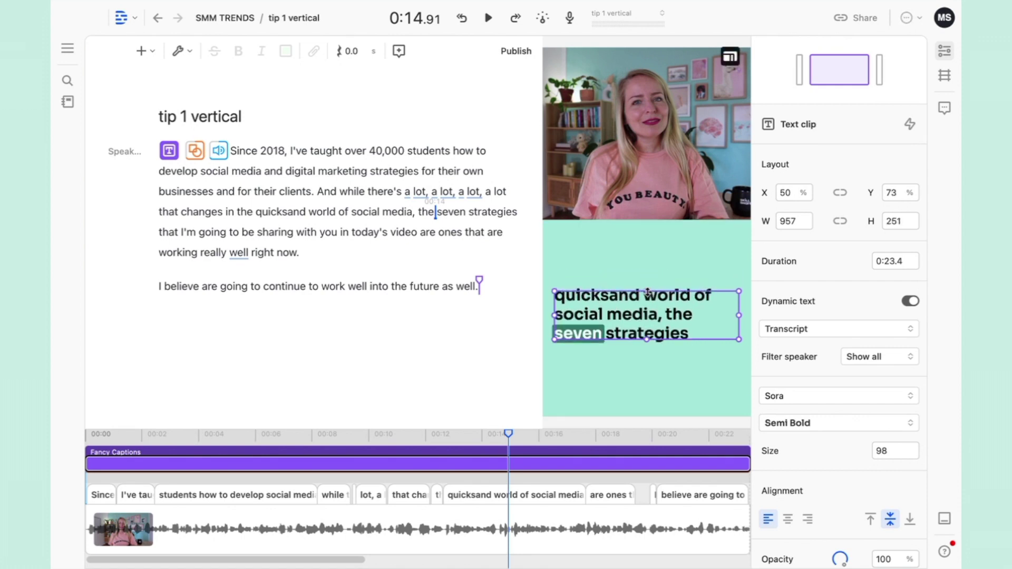
pyautogui.click(787, 519)
pyautogui.click(653, 270)
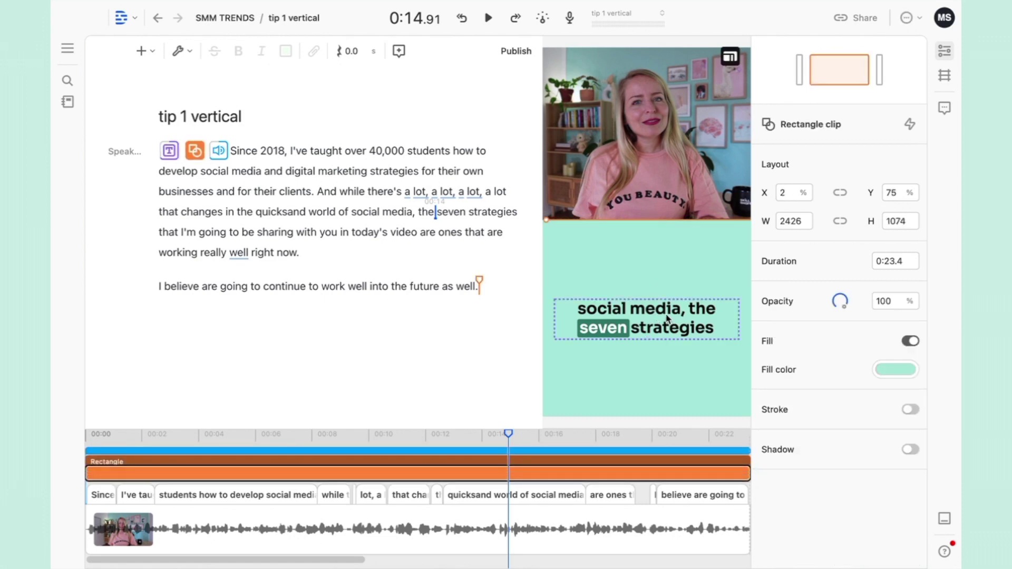
pyautogui.moveTo(667, 313); pyautogui.dragTo(665, 301)
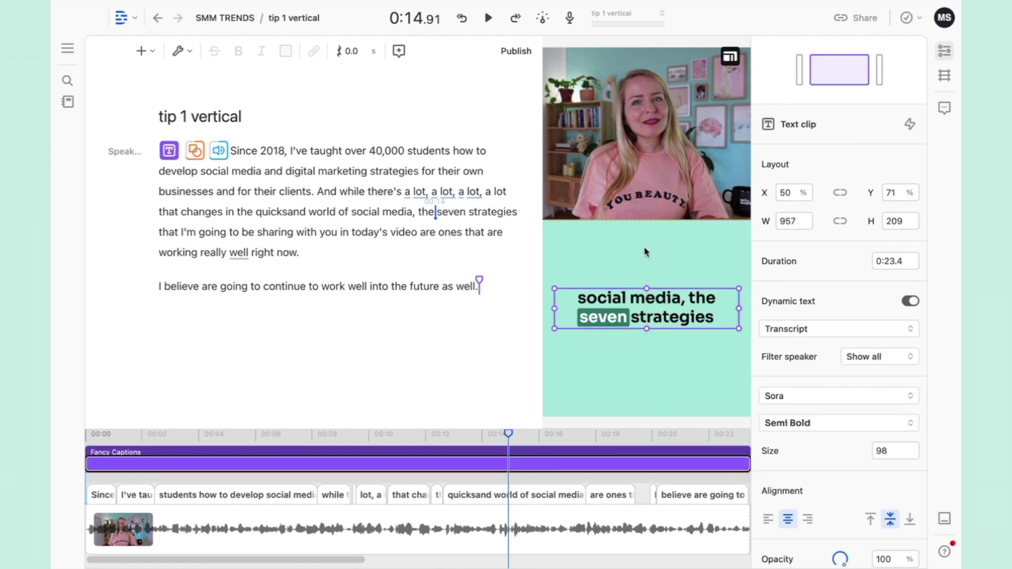
# Step: Add an audio waveform across the whole transcript and move it below the video
pyautogui.click(308, 212)
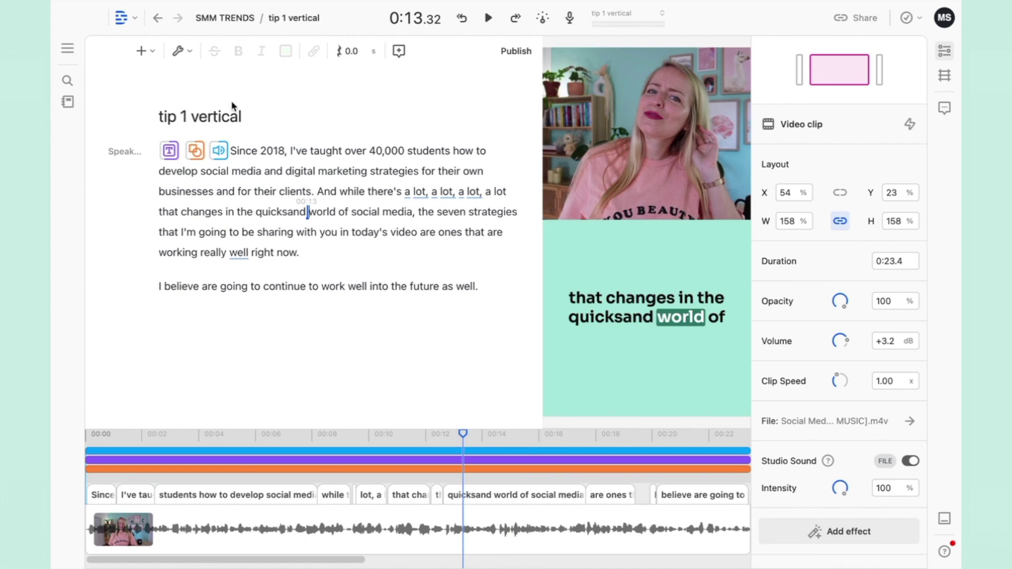
pyautogui.press('super+a')
pyautogui.click(147, 53)
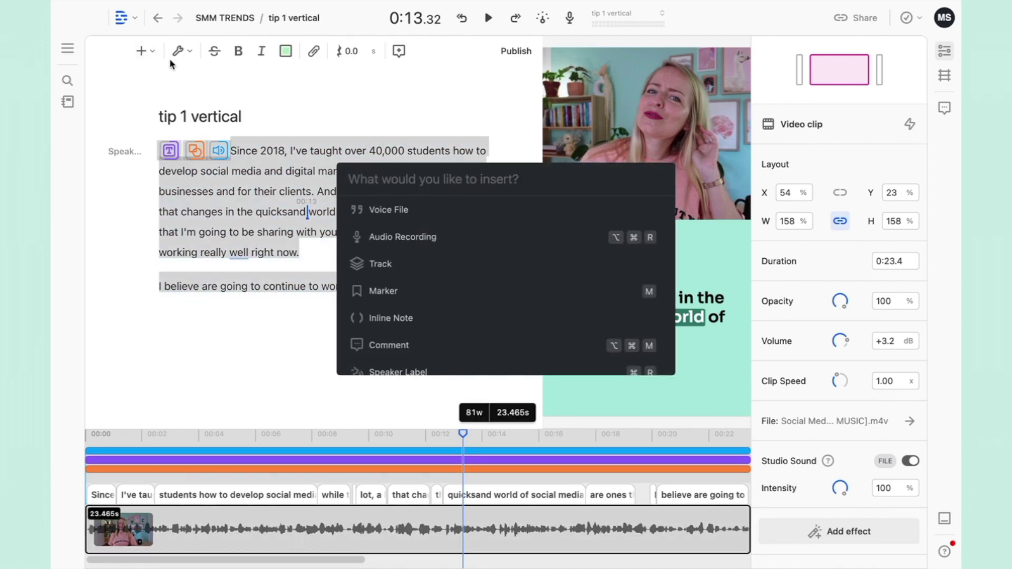
pyautogui.write('W')
pyautogui.click(387, 219)
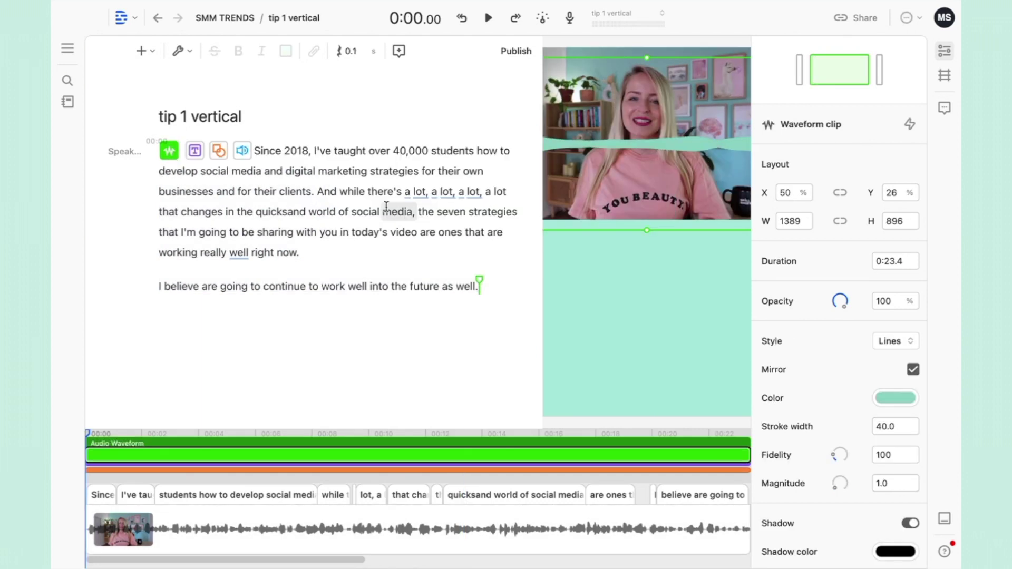
pyautogui.moveTo(704, 161); pyautogui.dragTo(714, 335)
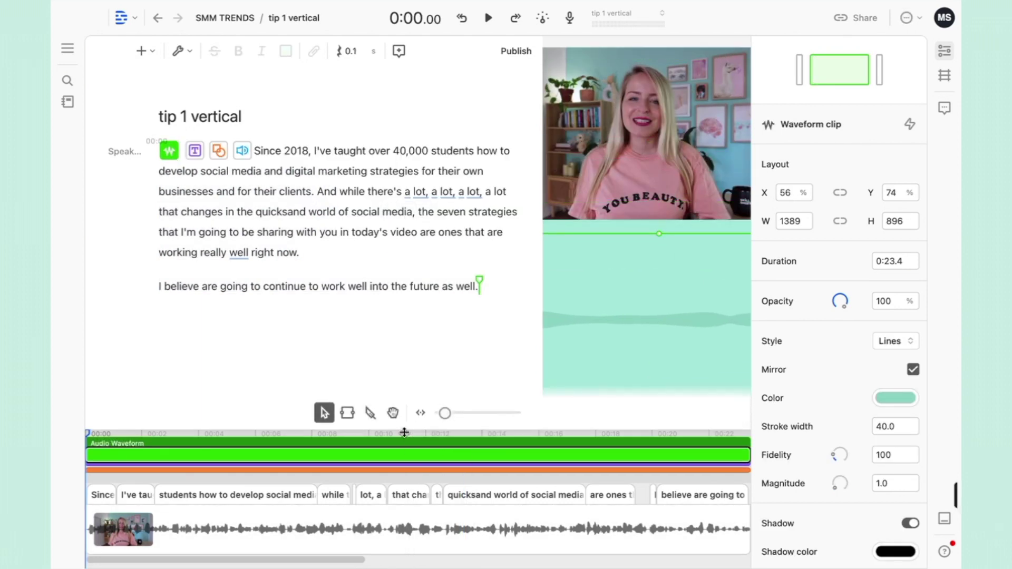
# Step: Move the waveform layer down, then back up, and raise it slightly
pyautogui.click(438, 434)
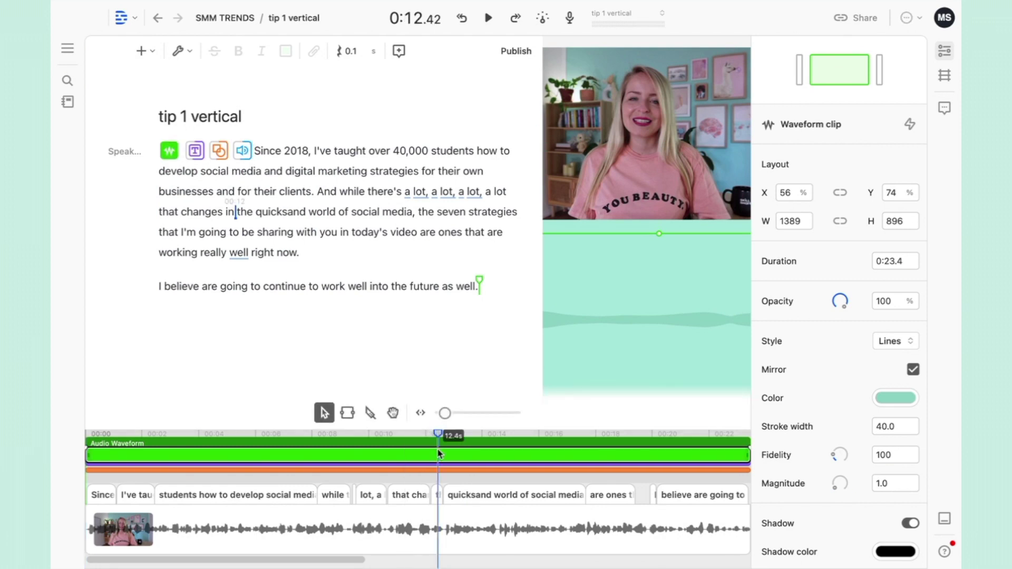
pyautogui.rightClick(437, 455)
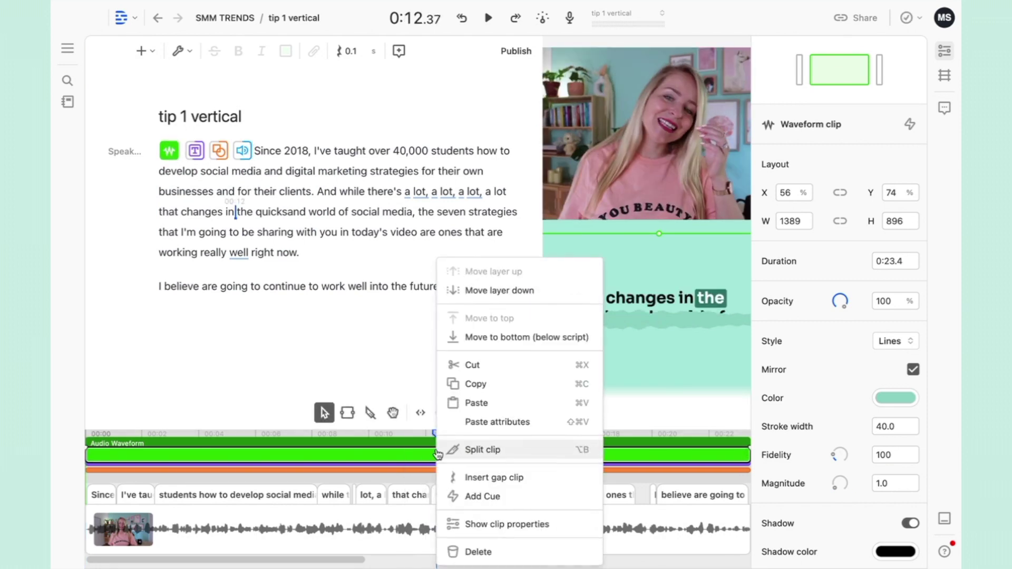
pyautogui.click(504, 293)
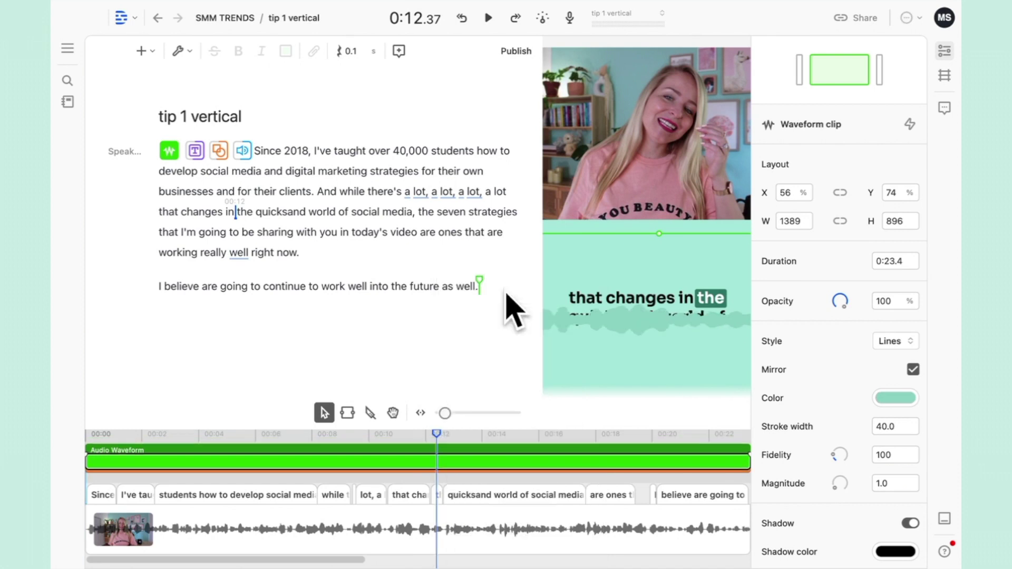
pyautogui.rightClick(444, 460)
pyautogui.click(481, 285)
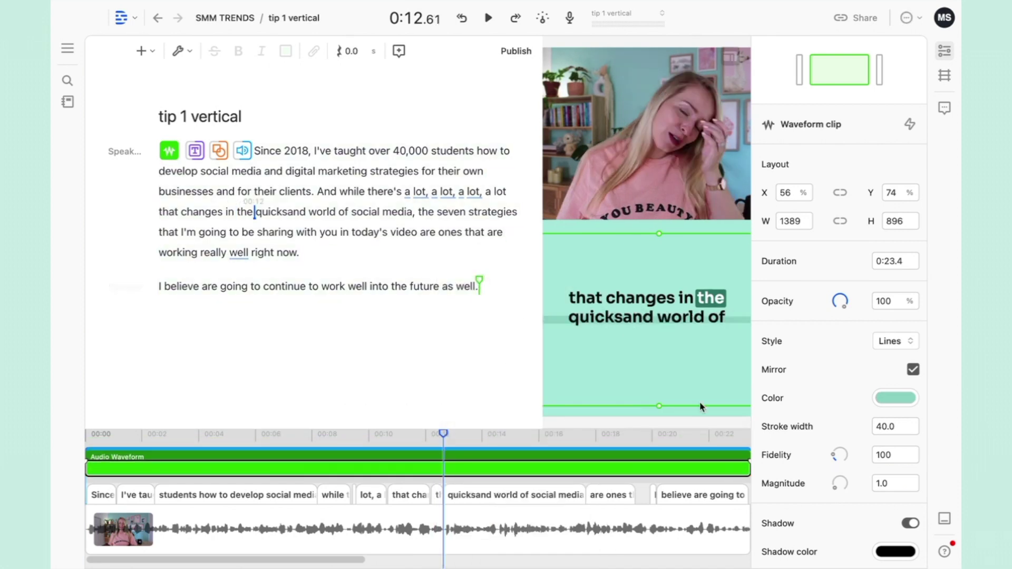
pyautogui.moveTo(693, 357); pyautogui.dragTo(694, 345)
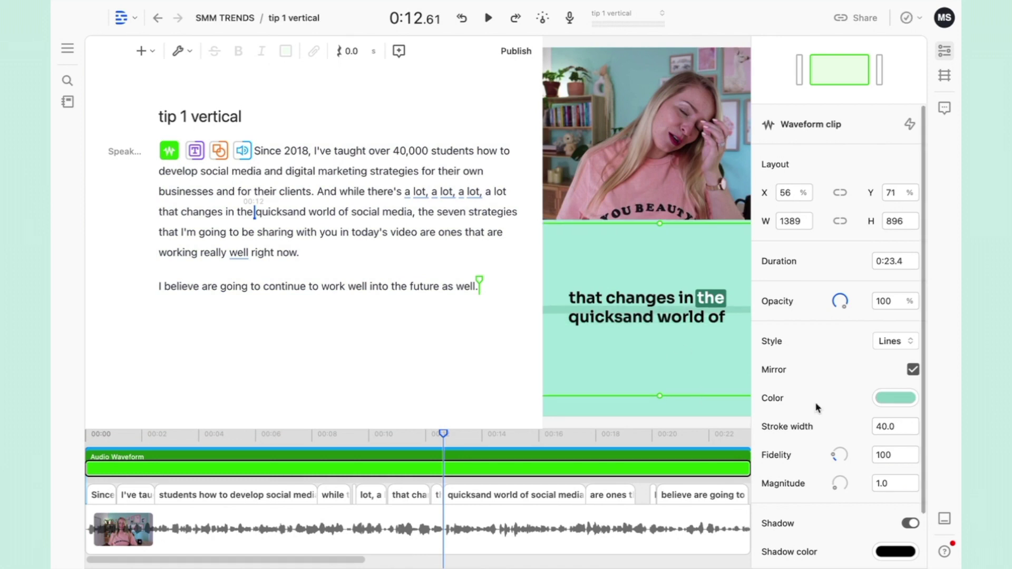
pyautogui.click(893, 405)
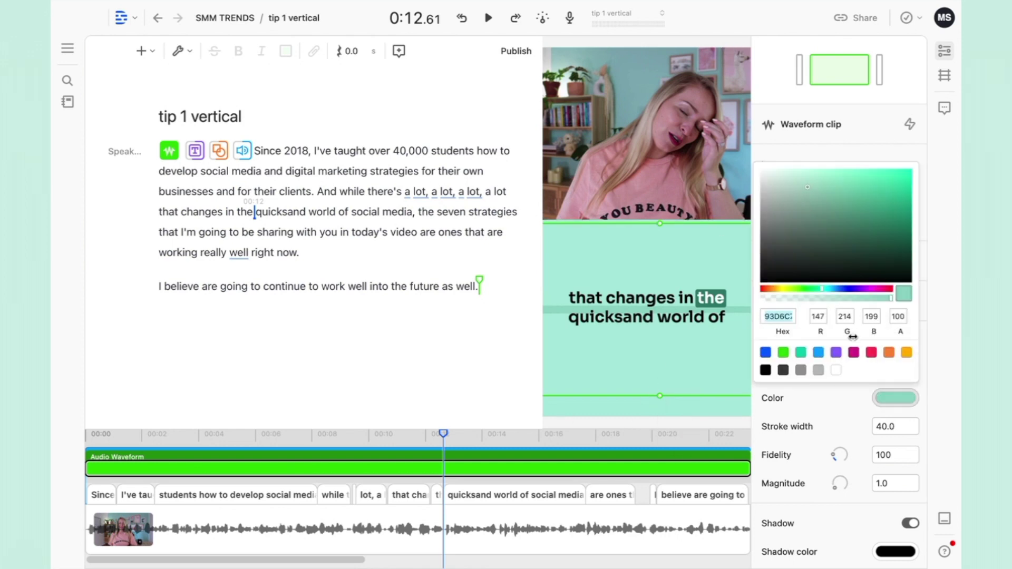
pyautogui.click(854, 357)
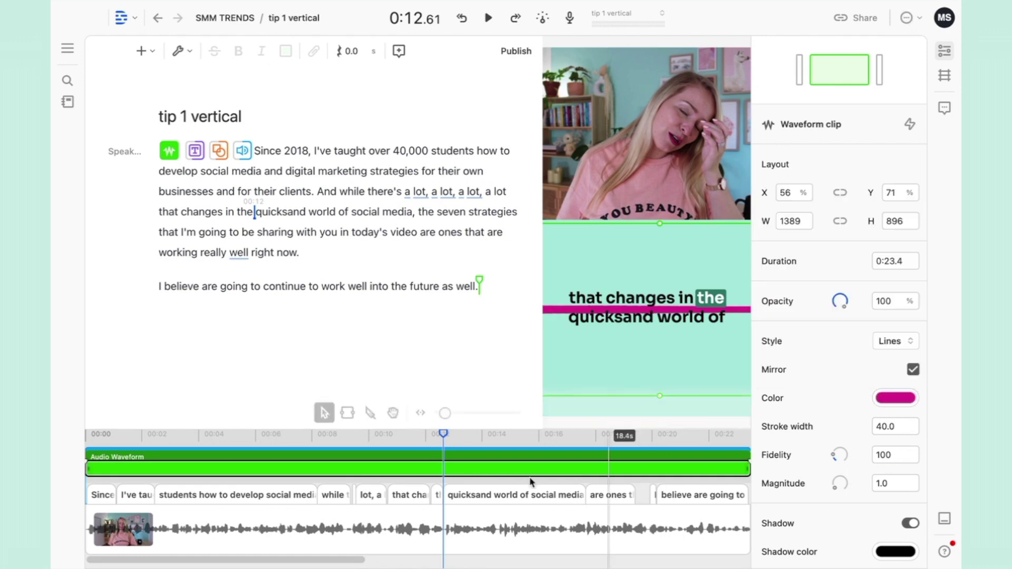
pyautogui.click(301, 470)
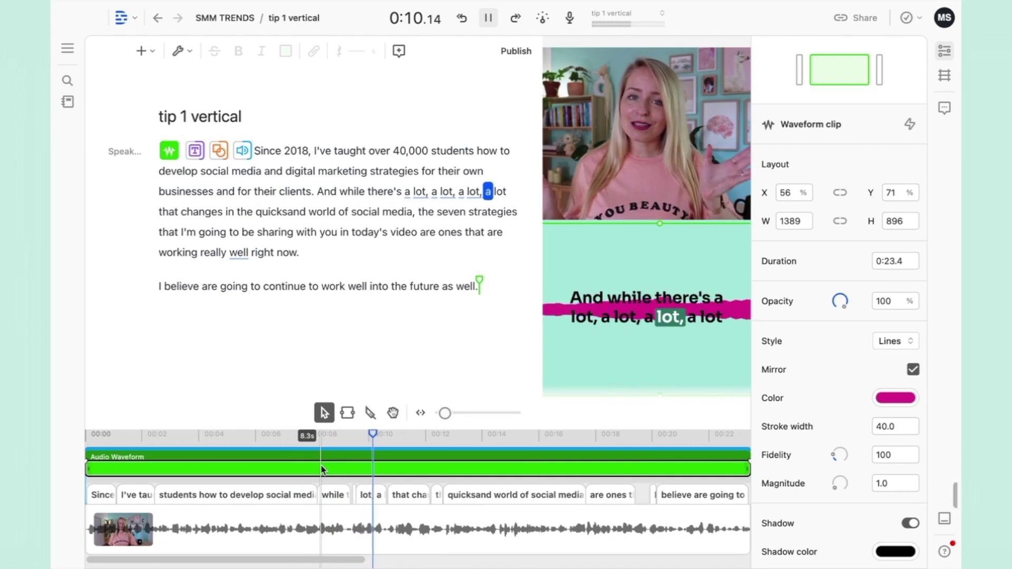
pyautogui.press('space')
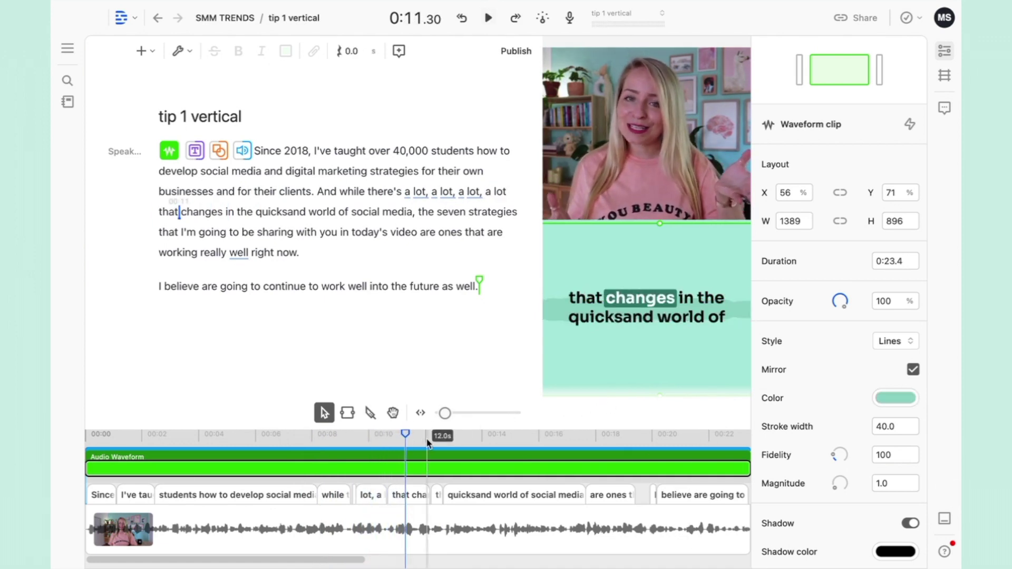
pyautogui.press('space')
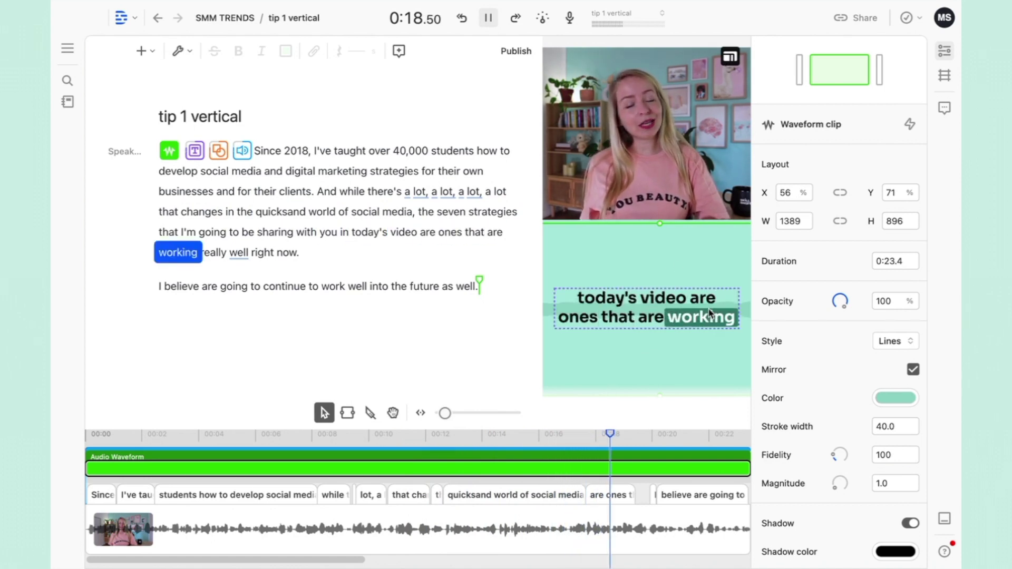
# Step: Insert a Progress Bar spanning the whole transcript
pyautogui.press('space')
pyautogui.click(317, 171)
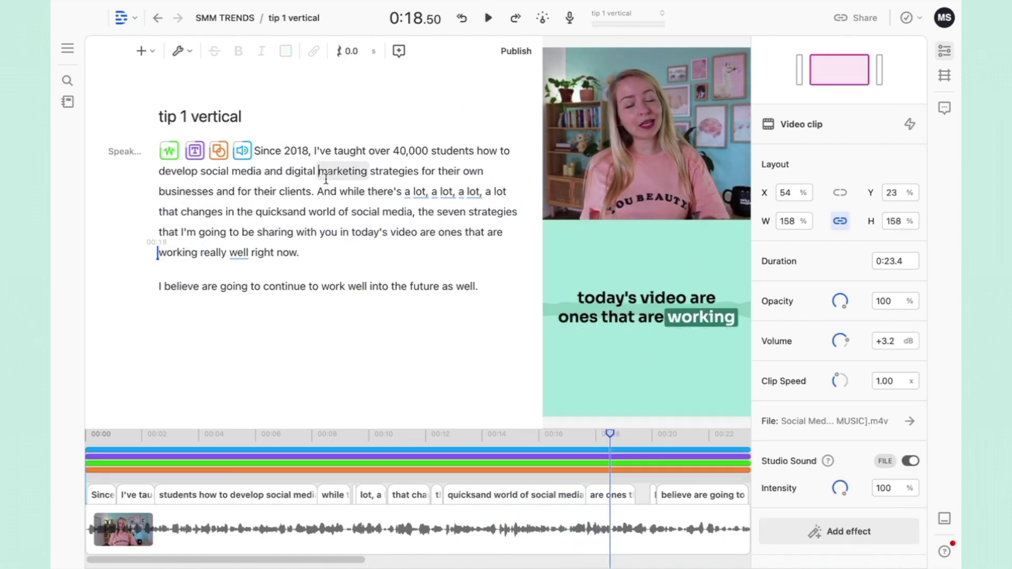
pyautogui.hotkey('ctrl', 'a')
pyautogui.click(142, 53)
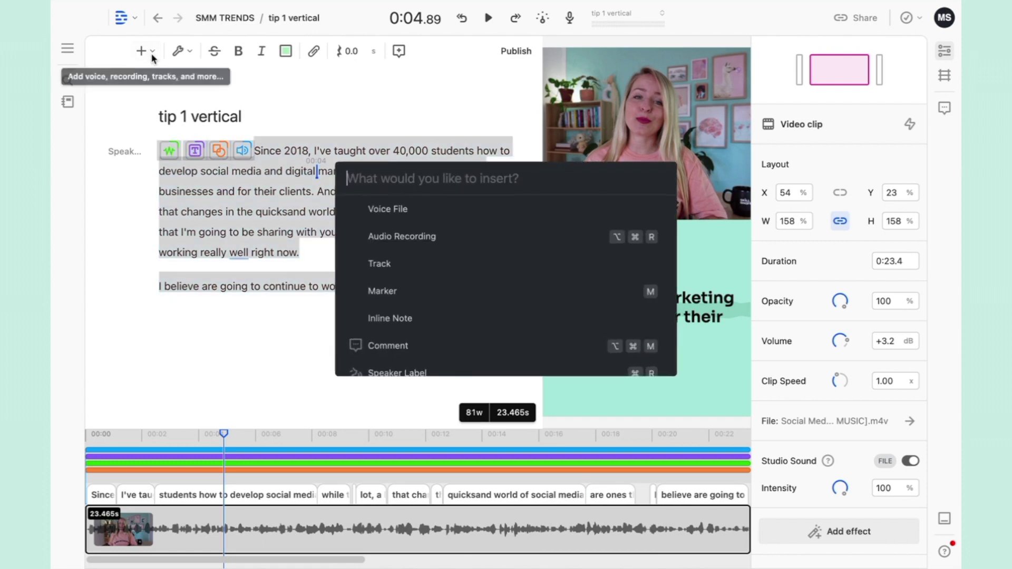
pyautogui.write('pr')
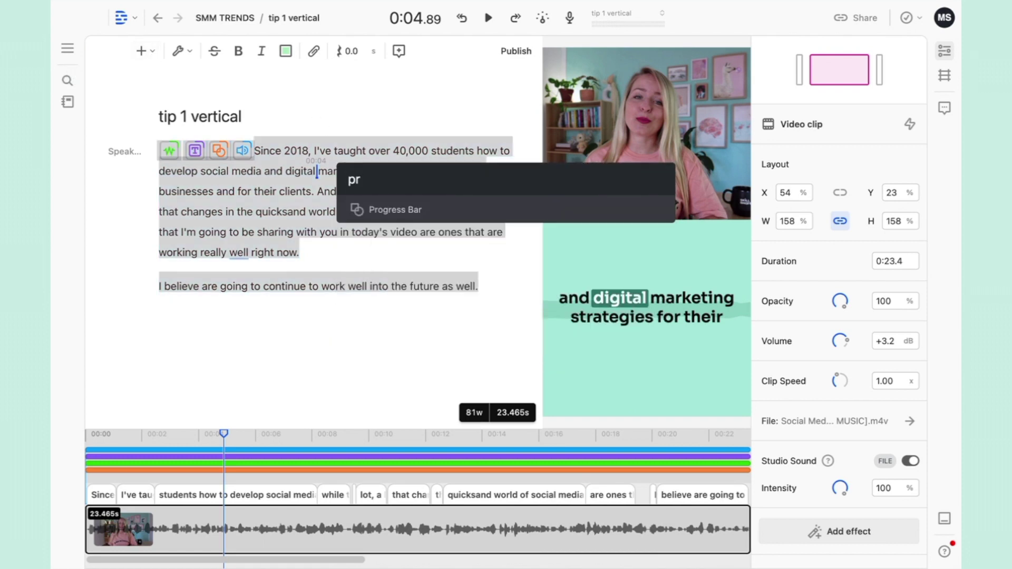
pyautogui.click(398, 211)
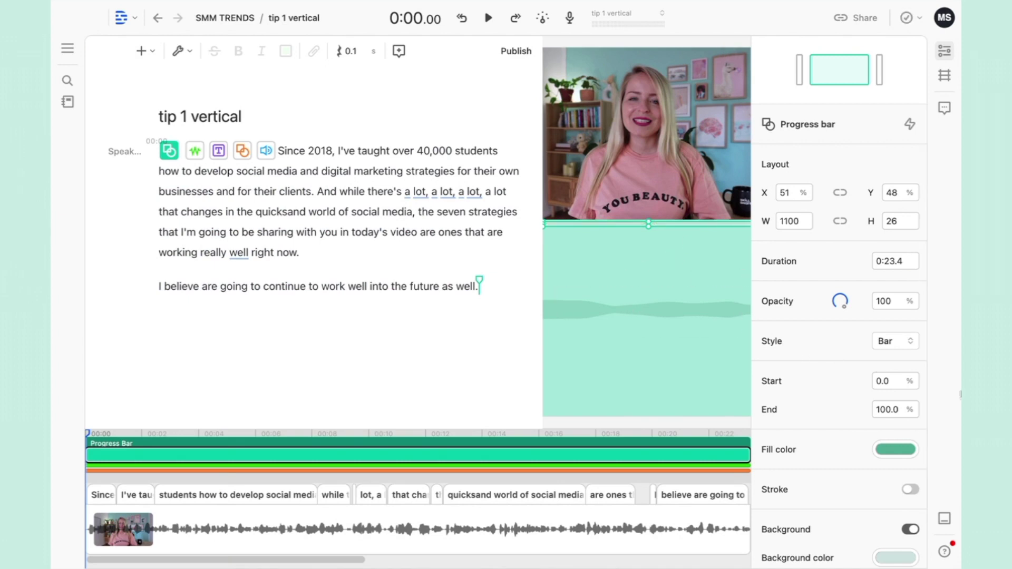
pyautogui.scroll(-2, 879, 469)
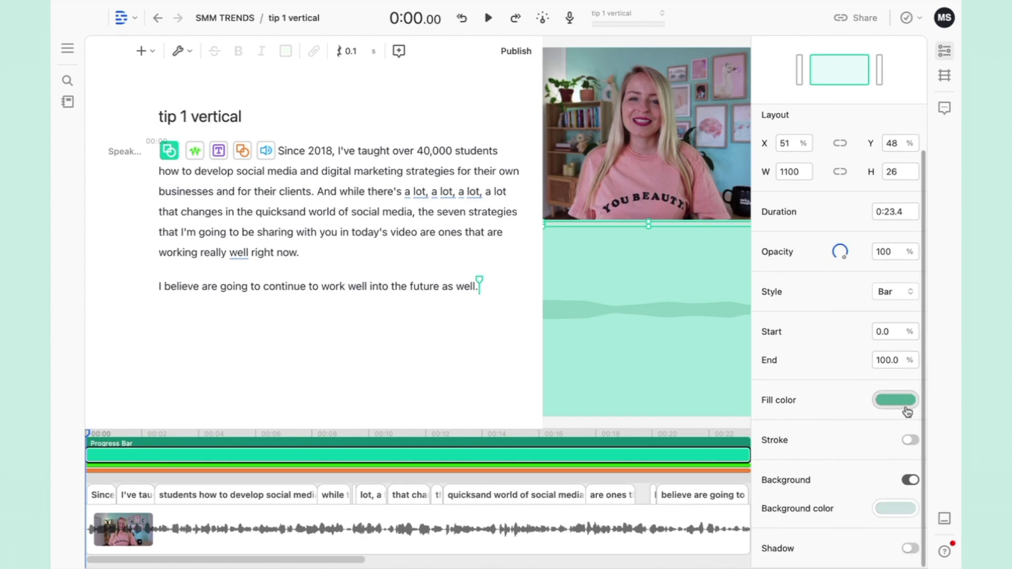
pyautogui.moveTo(307, 448)
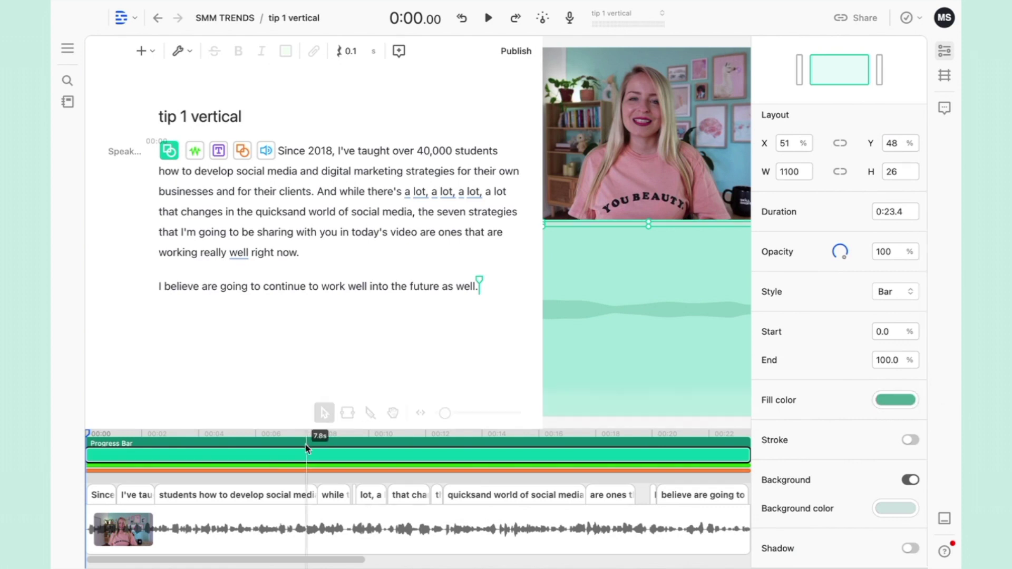
# Step: Play from mid-clip to preview the progress bar, then select the speaker video
pyautogui.click(300, 438)
pyautogui.press('space')
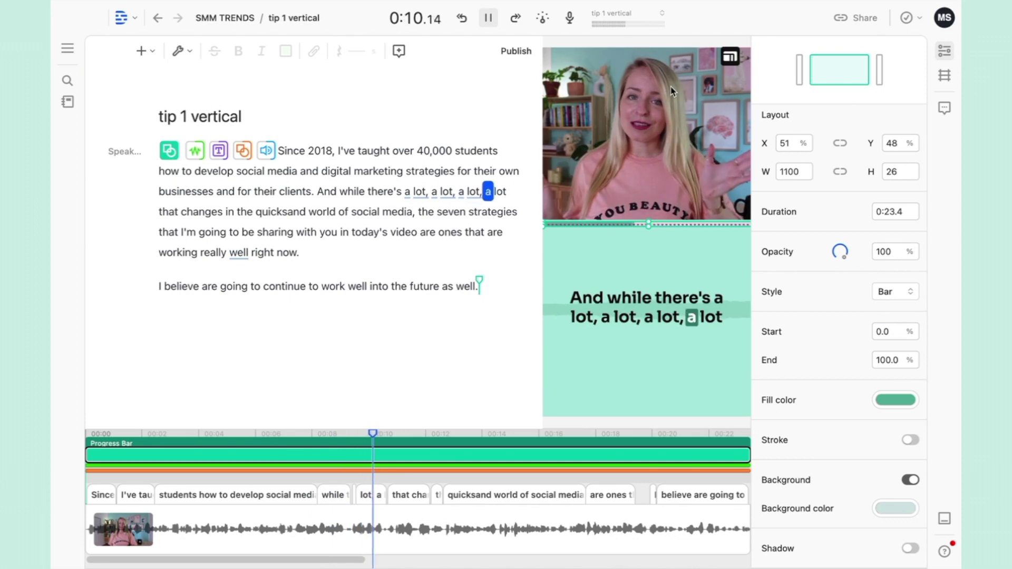
pyautogui.click(570, 218)
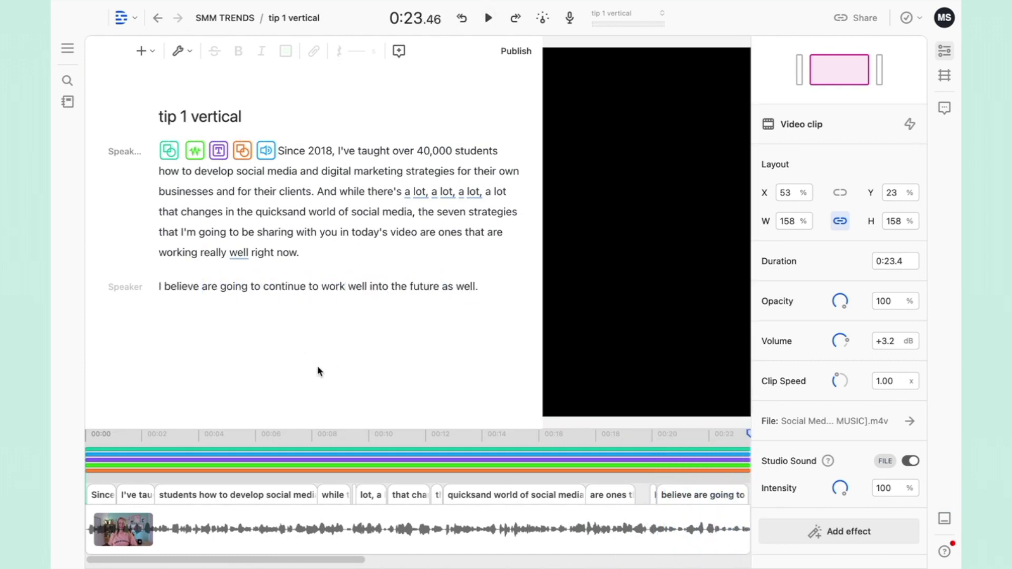
# Step: Switch to the SMM TRENDS - YouTube composition, browse its transcript, and reopen Project Files
pyautogui.click(264, 463)
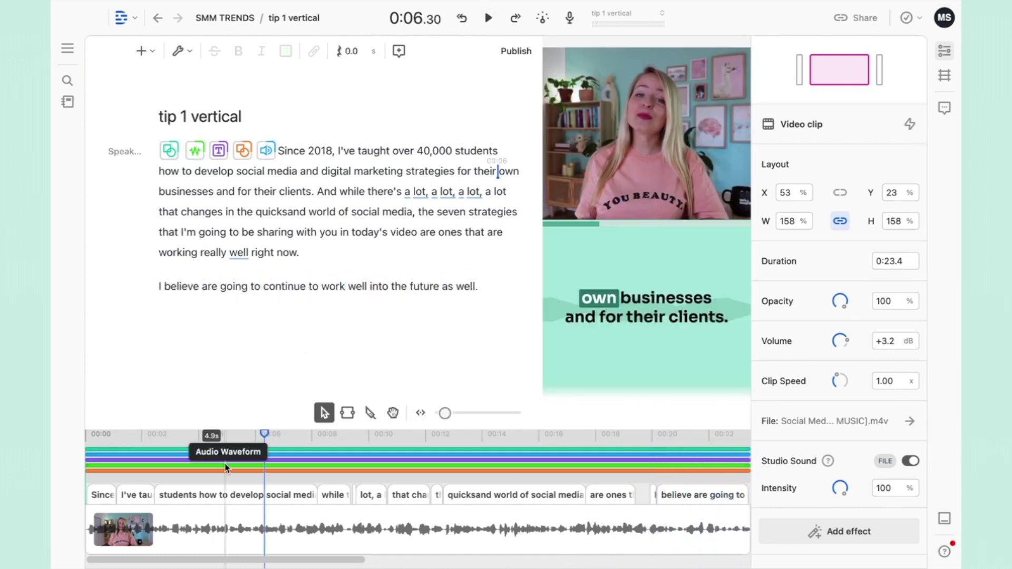
pyautogui.click(69, 105)
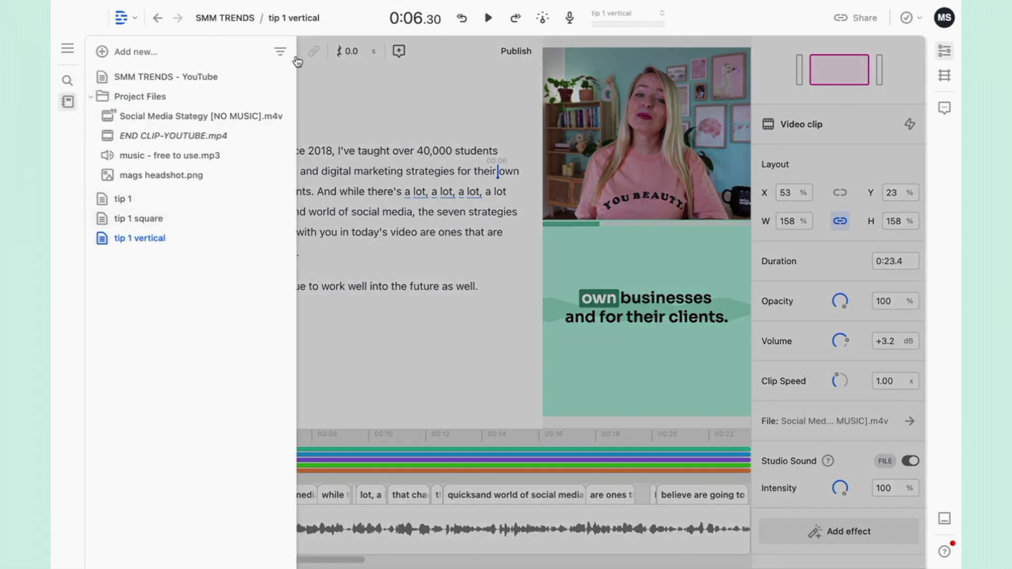
pyautogui.click(179, 76)
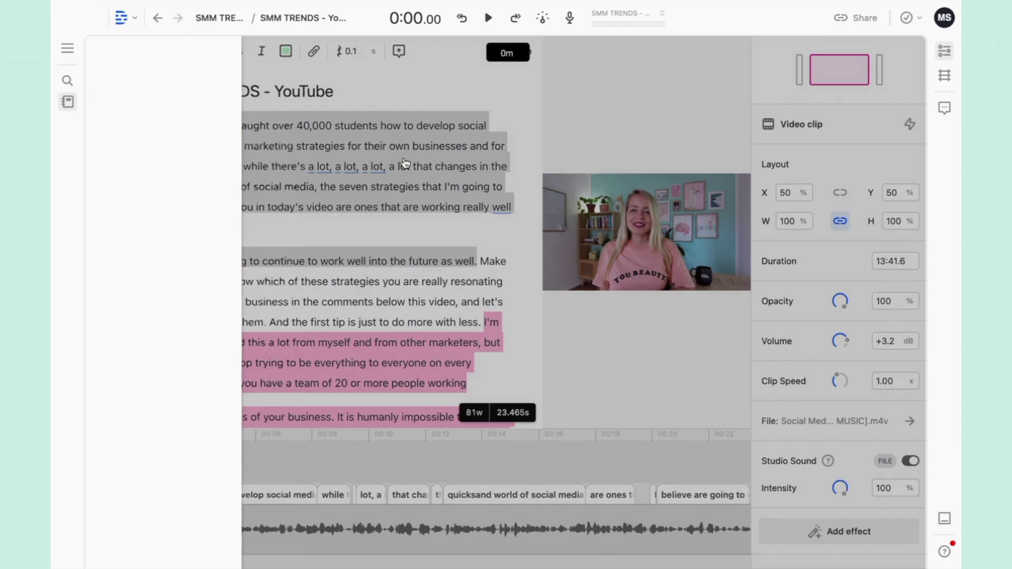
pyautogui.scroll(-2, 347, 215)
pyautogui.scroll(-5, 347, 216)
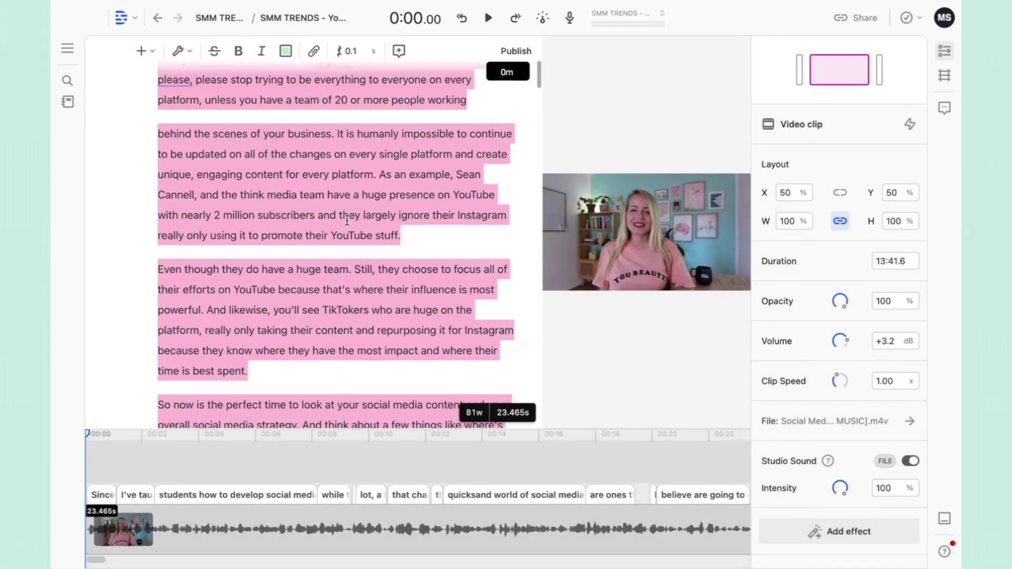
pyautogui.scroll(-5, 346, 217)
pyautogui.scroll(-5, 347, 219)
pyautogui.scroll(-5, 346, 220)
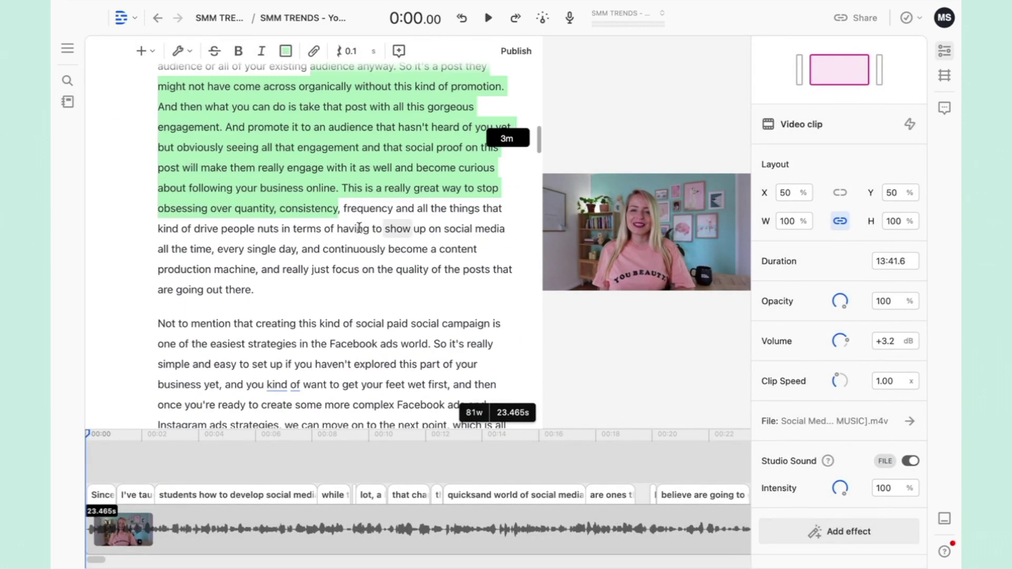
pyautogui.scroll(2, 358, 228)
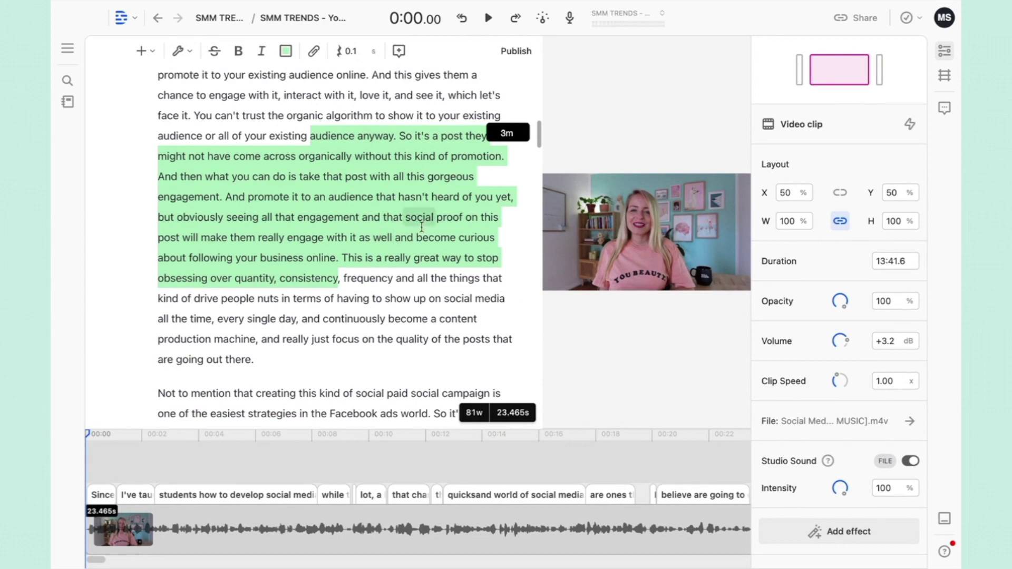
pyautogui.scroll(-4, 348, 278)
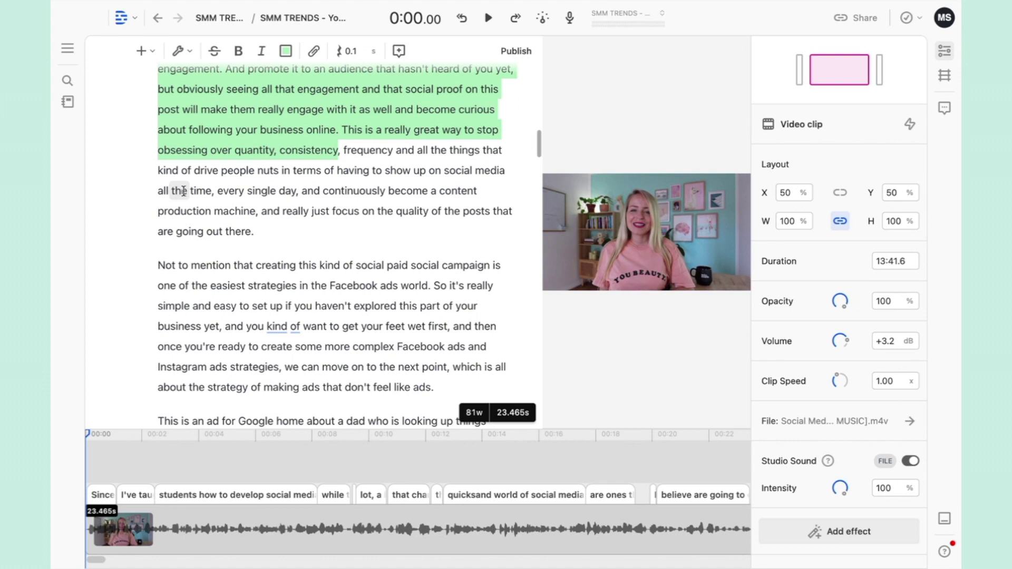
pyautogui.scroll(-1, 293, 183)
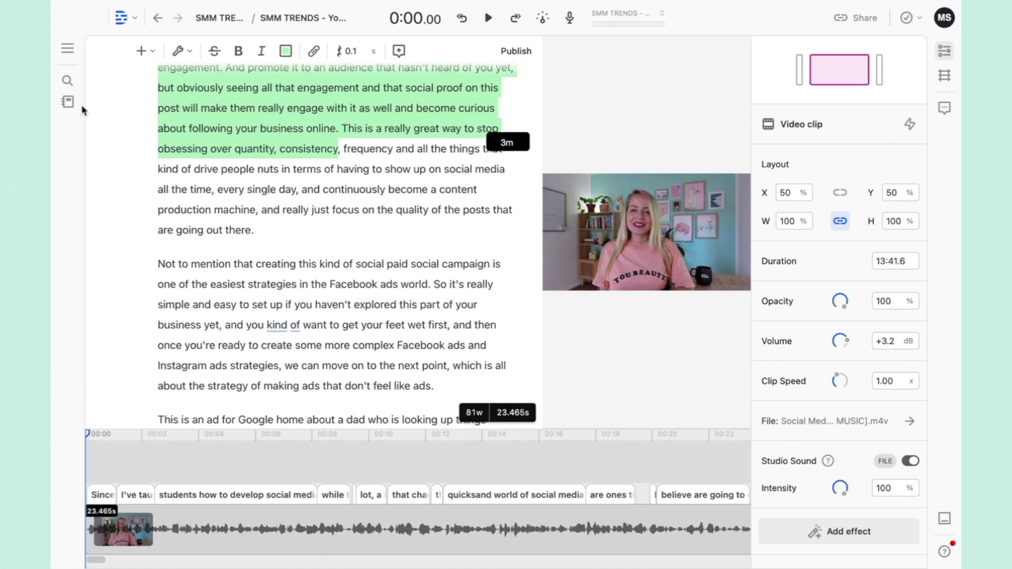
pyautogui.click(68, 102)
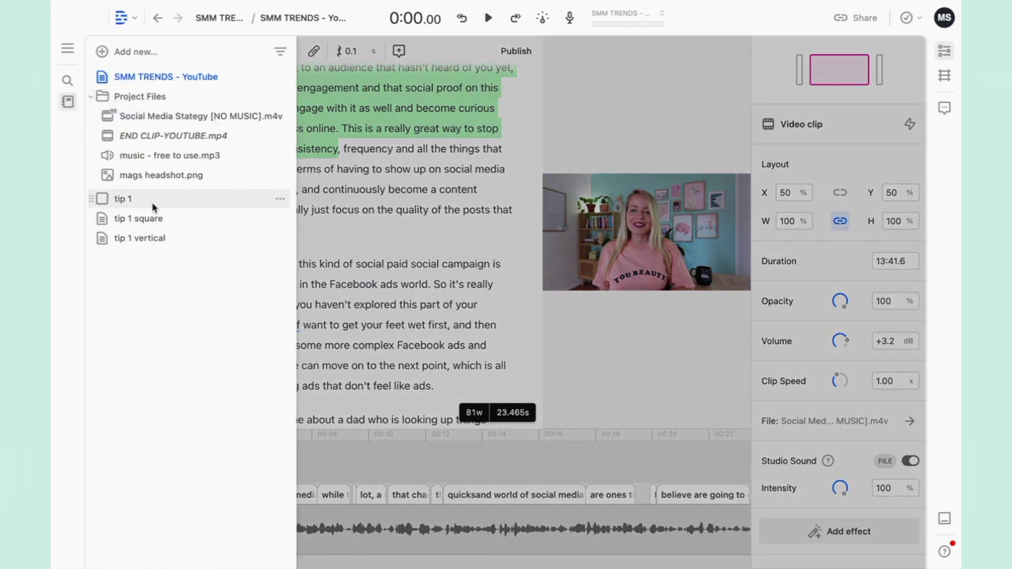
# Step: Reopen tip 1 and choose Video export under Share's Export options
pyautogui.click(152, 201)
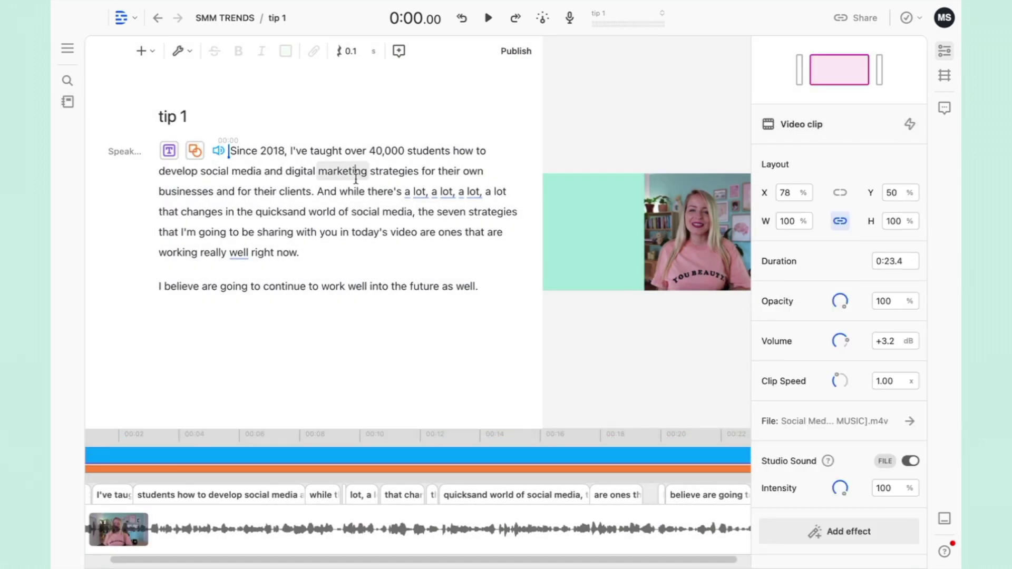
pyautogui.click(355, 179)
pyautogui.click(852, 19)
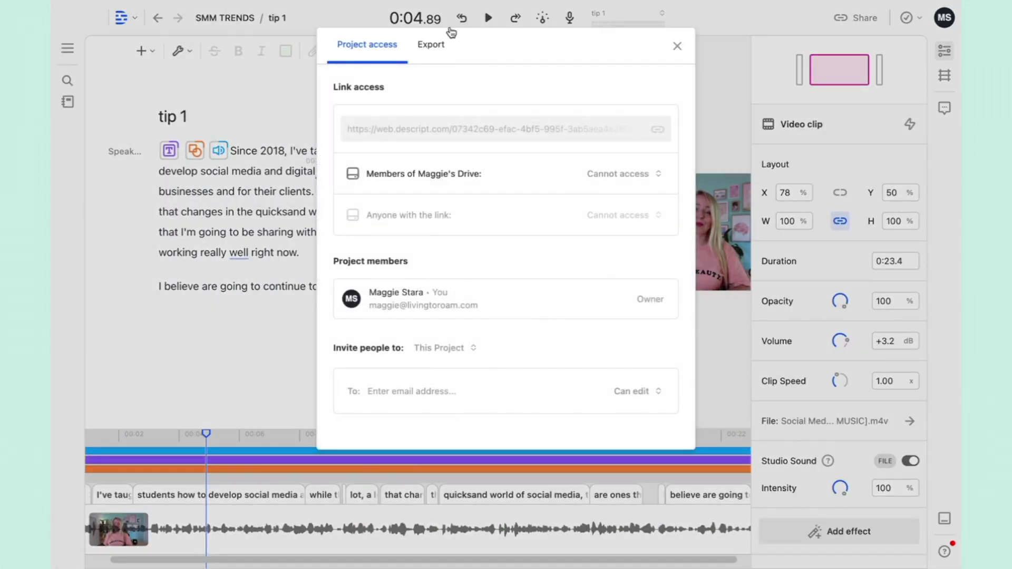
pyautogui.click(429, 45)
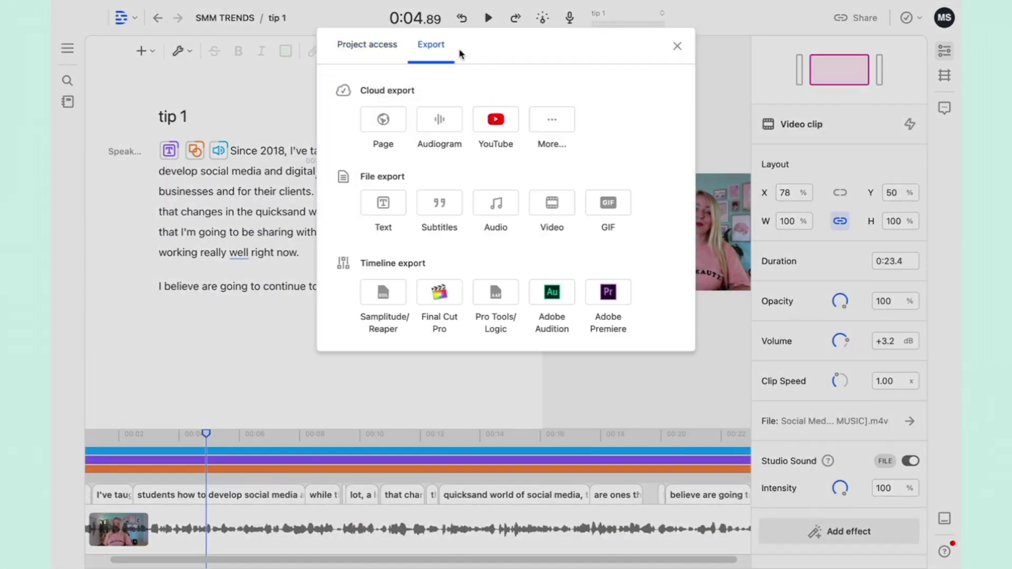
pyautogui.click(548, 206)
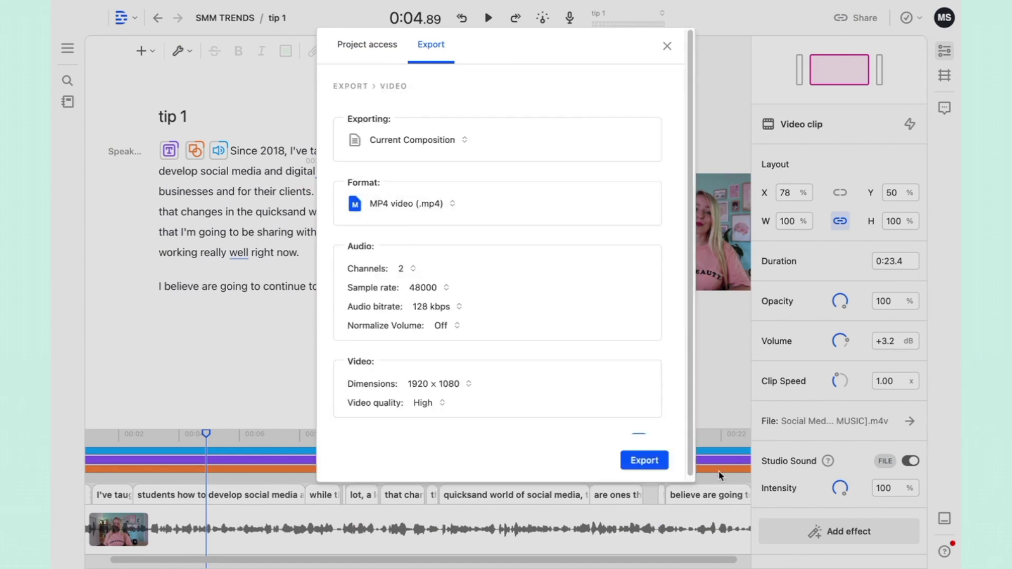